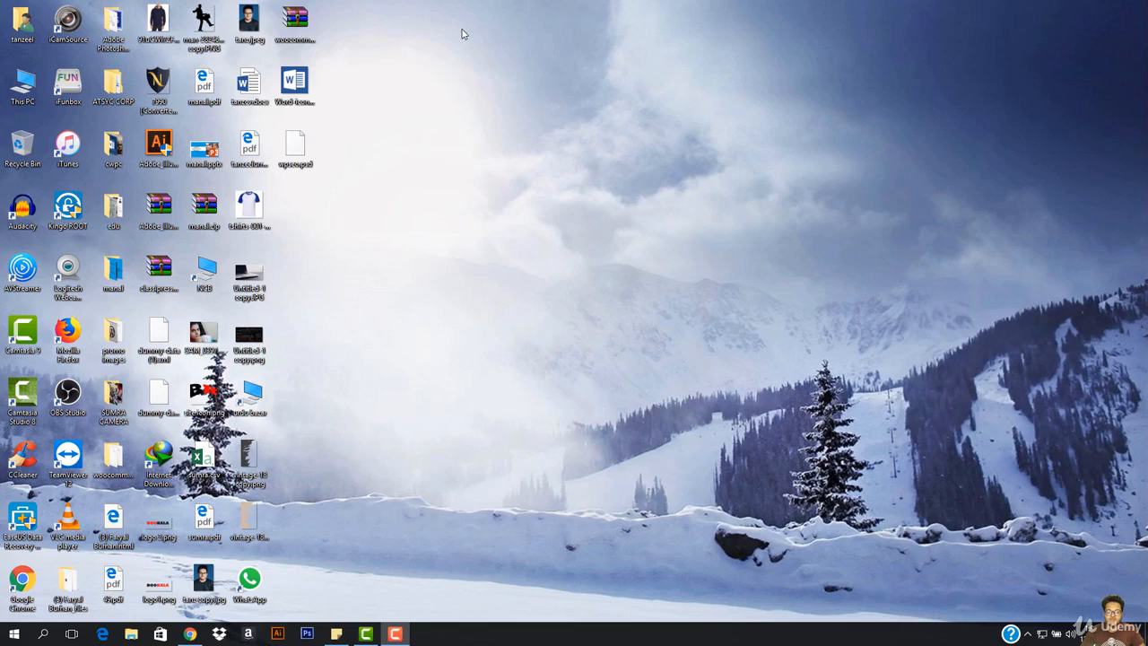
pyautogui.moveTo(461, 29); pyautogui.dragTo(565, 59)
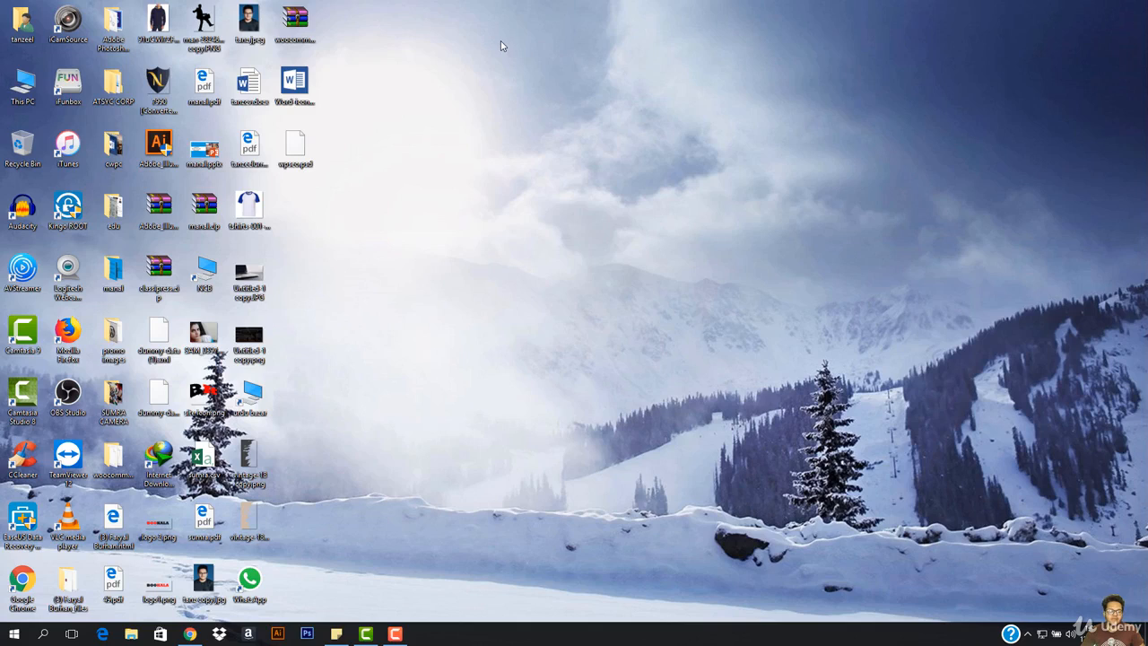
pyautogui.moveTo(471, 26); pyautogui.dragTo(554, 45)
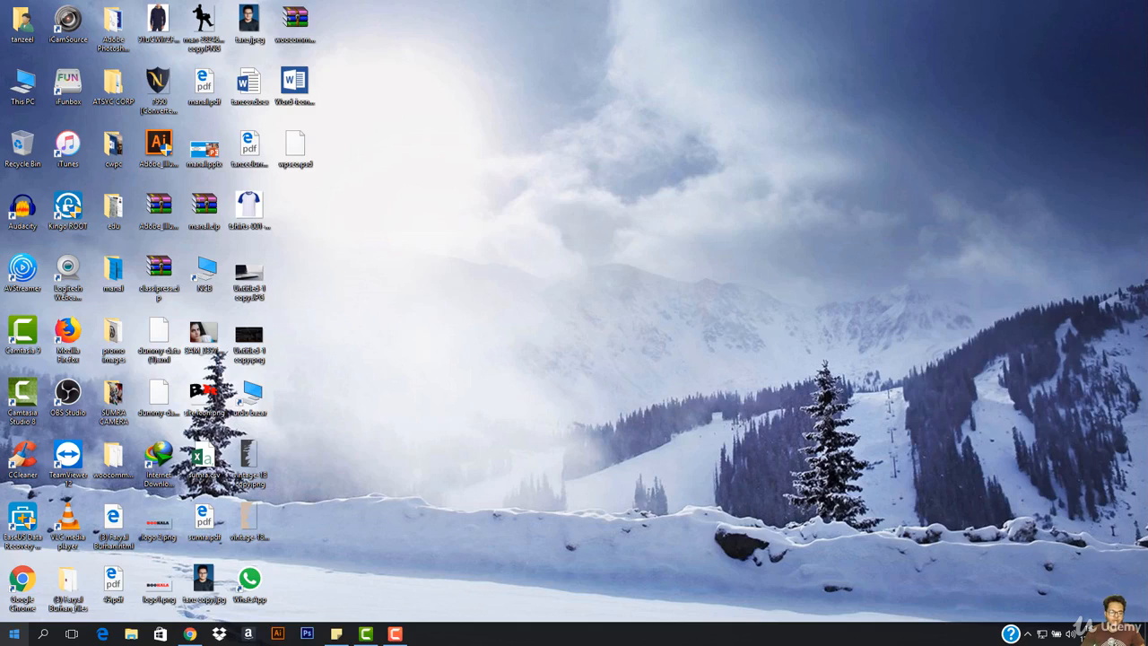
# Switch to Chrome and search the web for "xampp download" in a new tab
pyautogui.moveTo(188, 635)
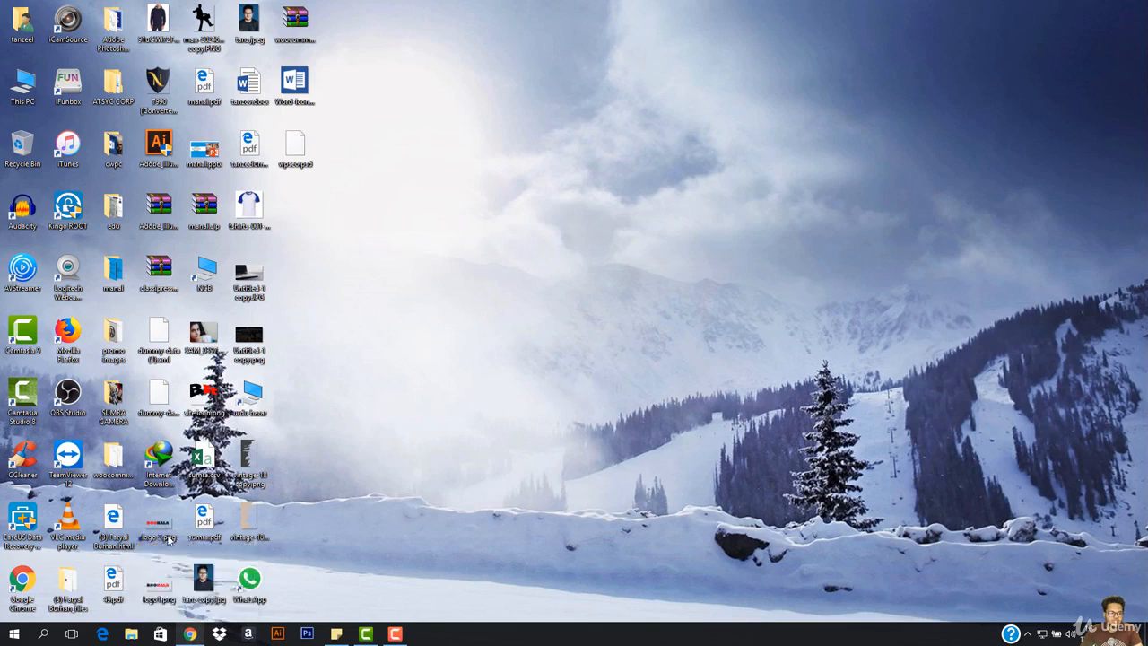
pyautogui.click(190, 634)
pyautogui.click(135, 8)
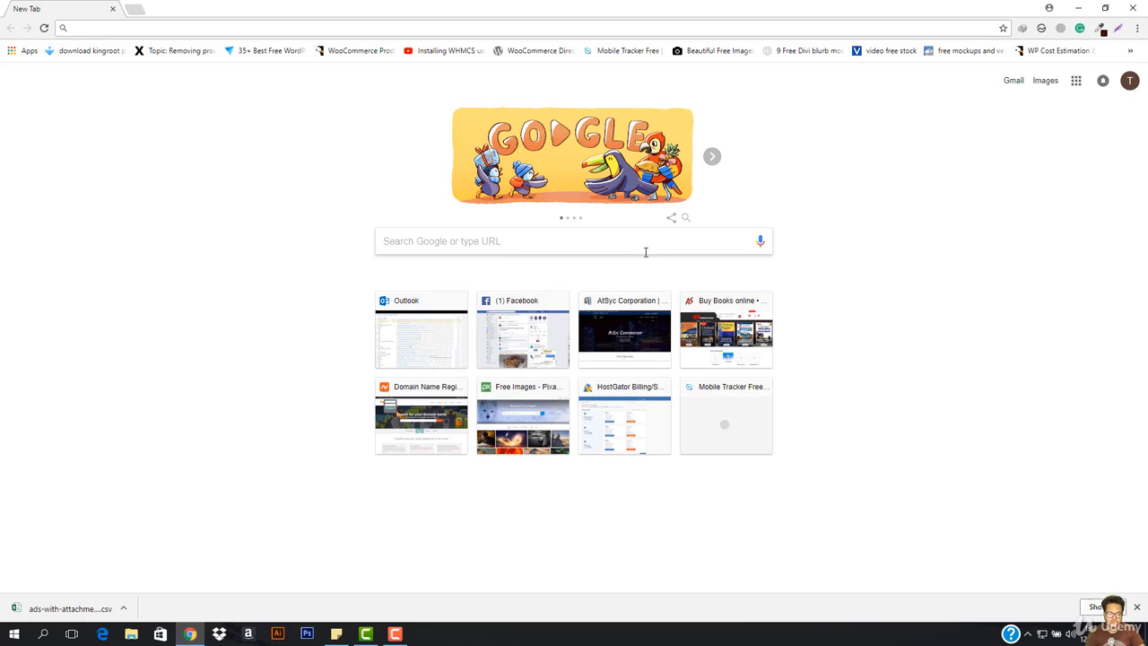
pyautogui.write('x')
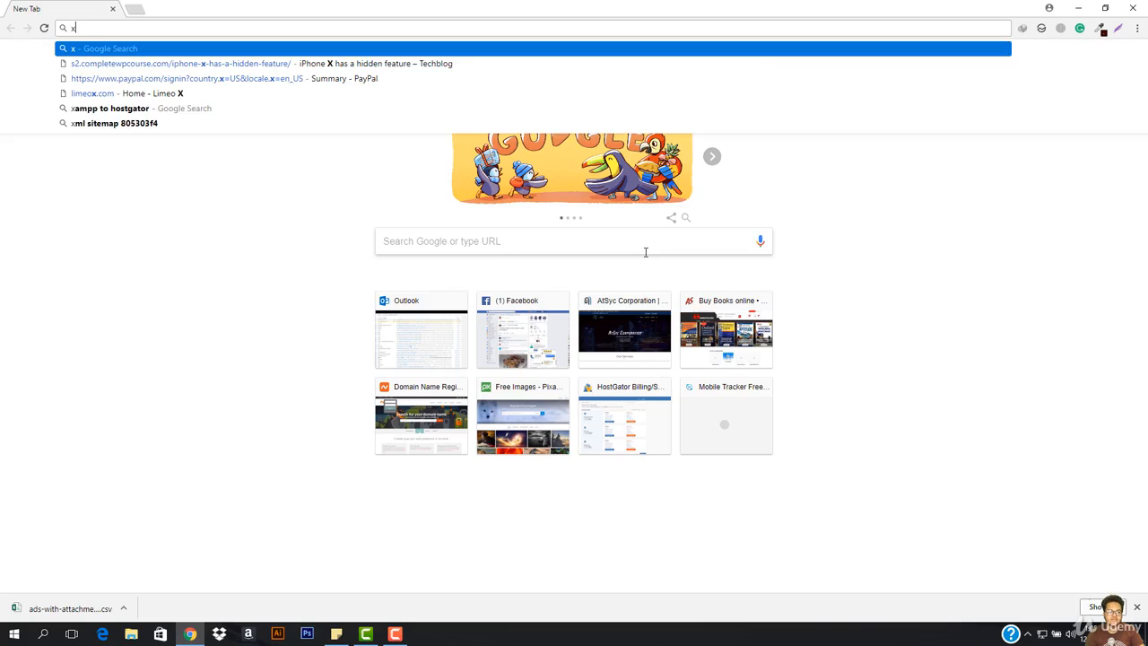
pyautogui.write('ampp')
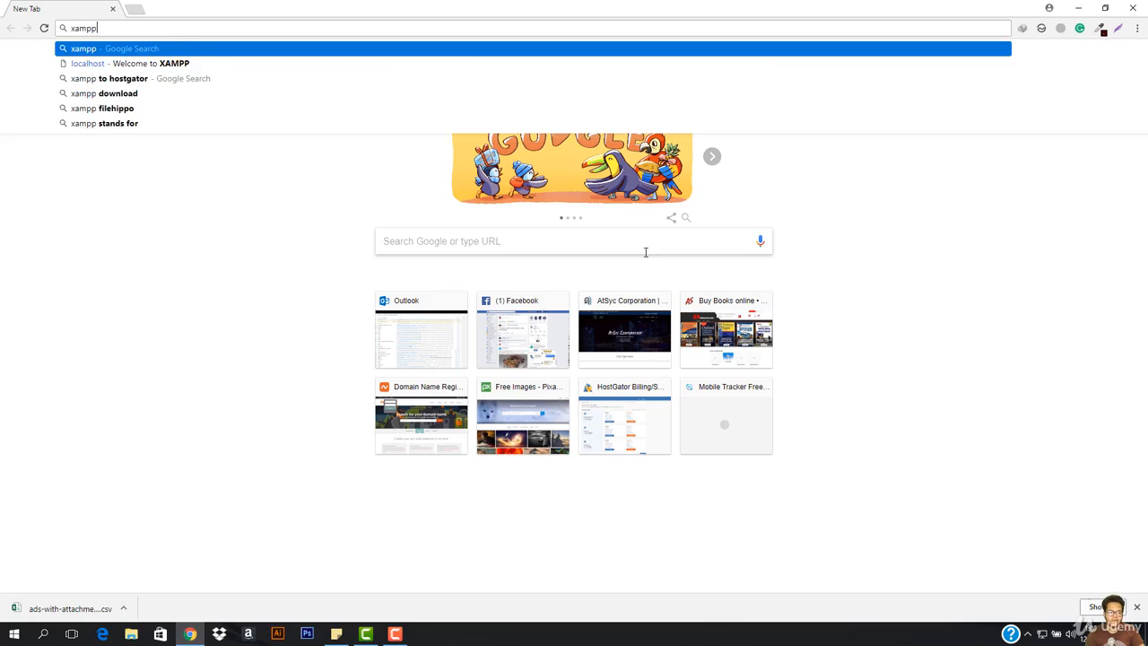
pyautogui.write(' download')
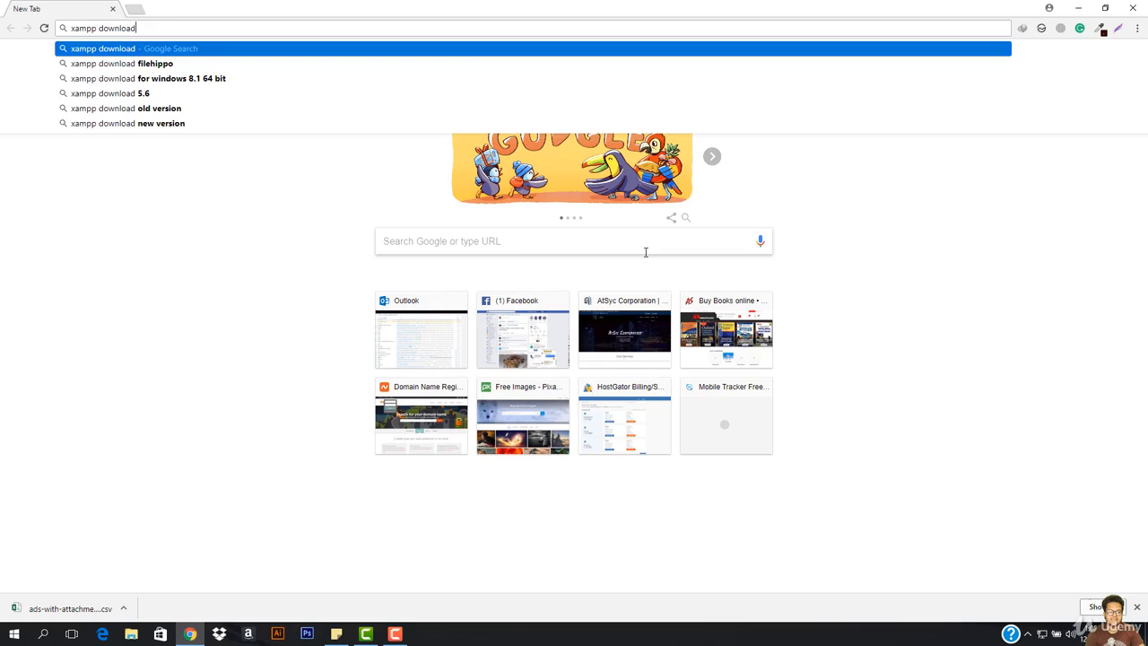
pyautogui.press('Return')
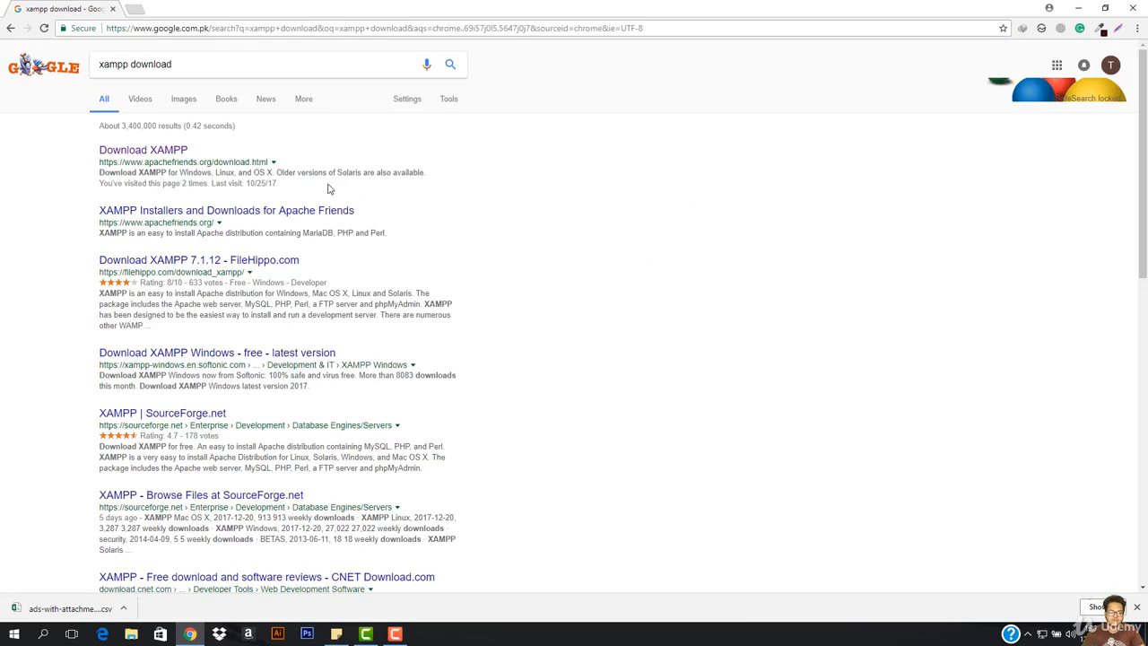
# Open the Download XAMPP result from apachefriends.org
pyautogui.moveTo(100, 164); pyautogui.dragTo(246, 163)
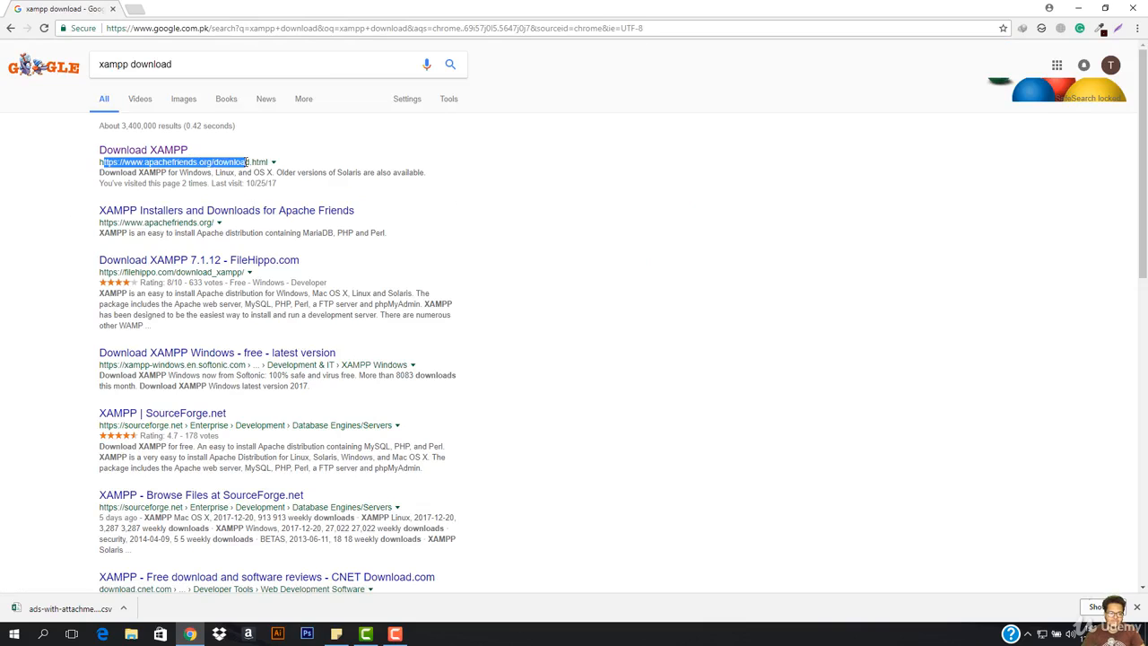
pyautogui.click(243, 163)
pyautogui.click(144, 152)
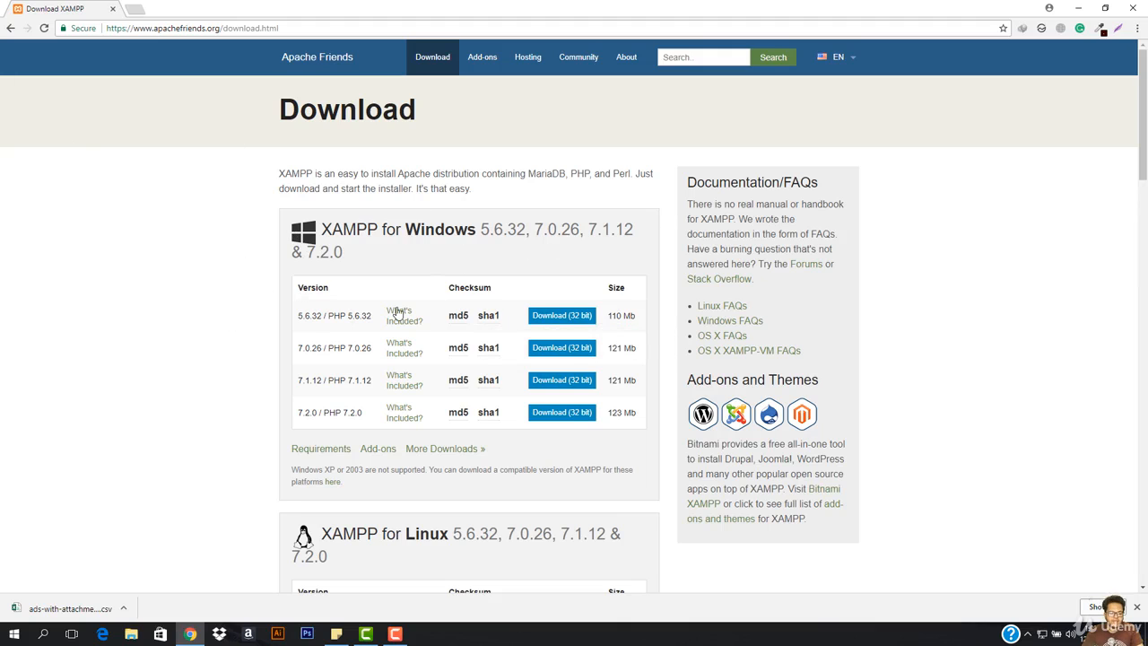
# Examine the XAMPP versions offered for Windows, Linux and OS X on the download page
pyautogui.scroll(-2, 399, 314)
pyautogui.scroll(-6, 448, 372)
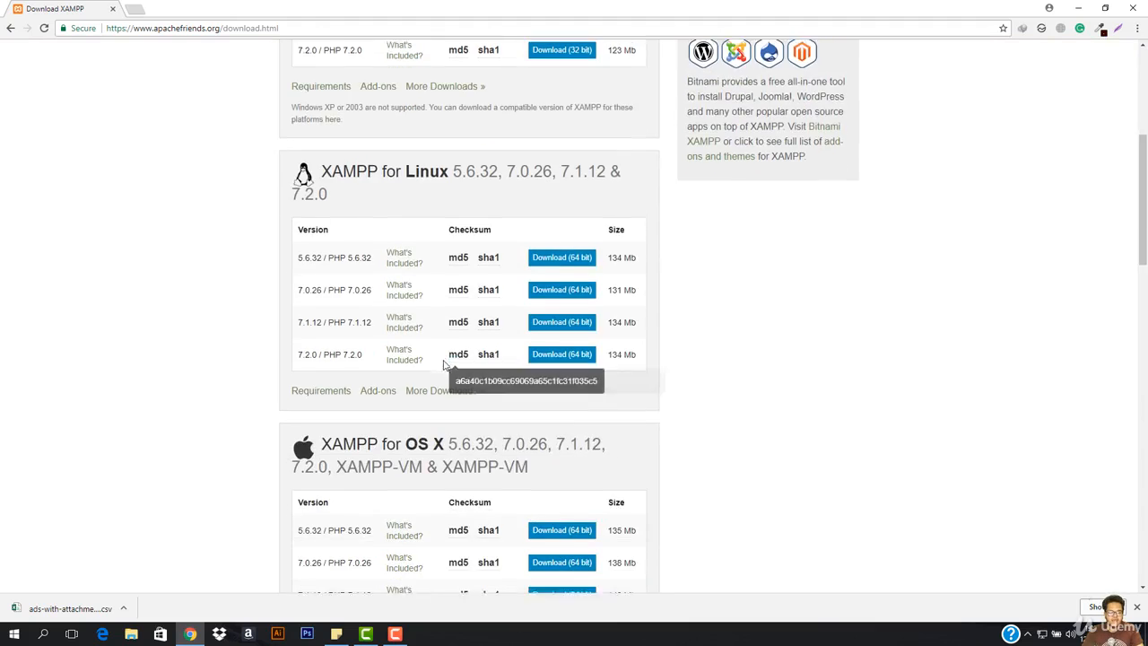
pyautogui.scroll(3, 440, 367)
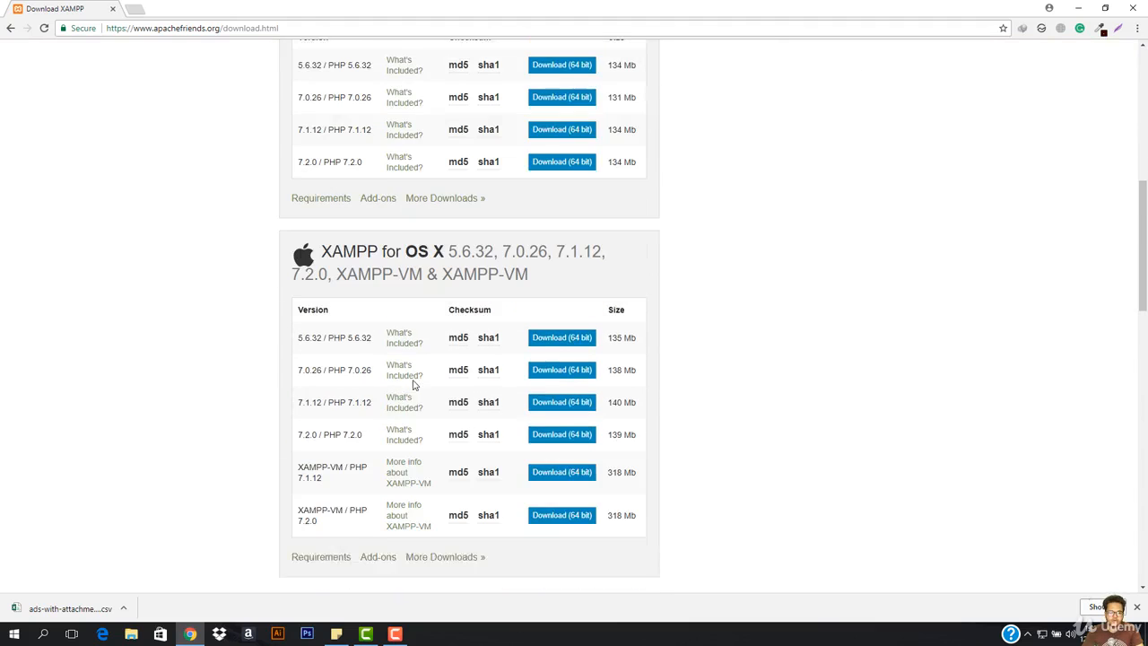
pyautogui.scroll(5, 451, 358)
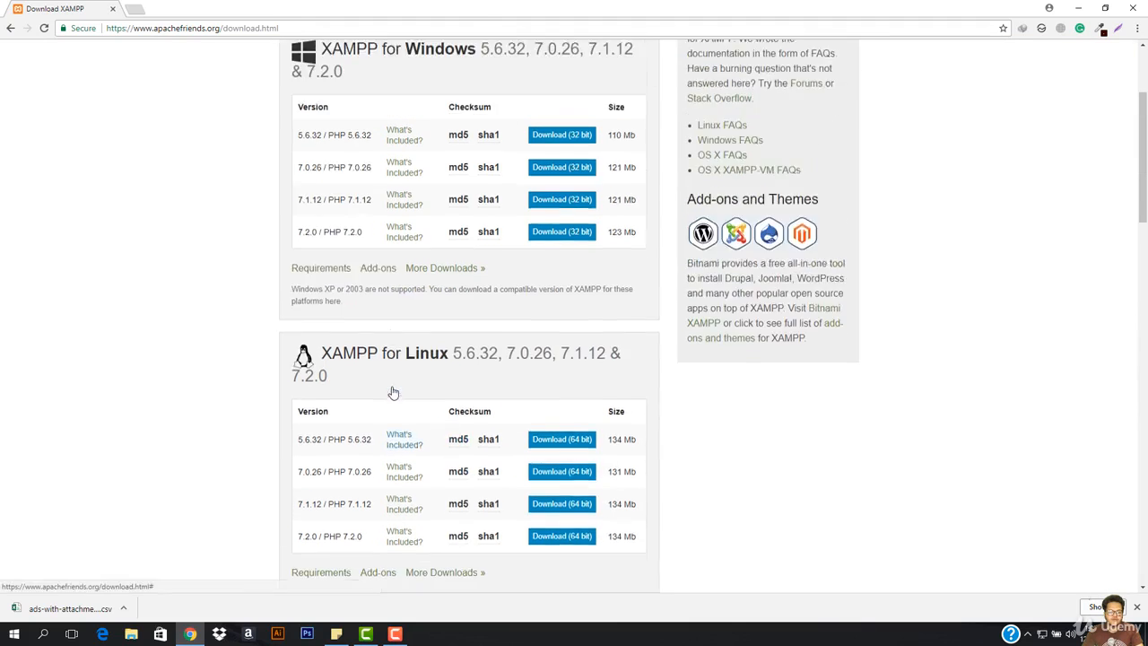
pyautogui.scroll(-1, 395, 404)
pyautogui.scroll(2, 473, 406)
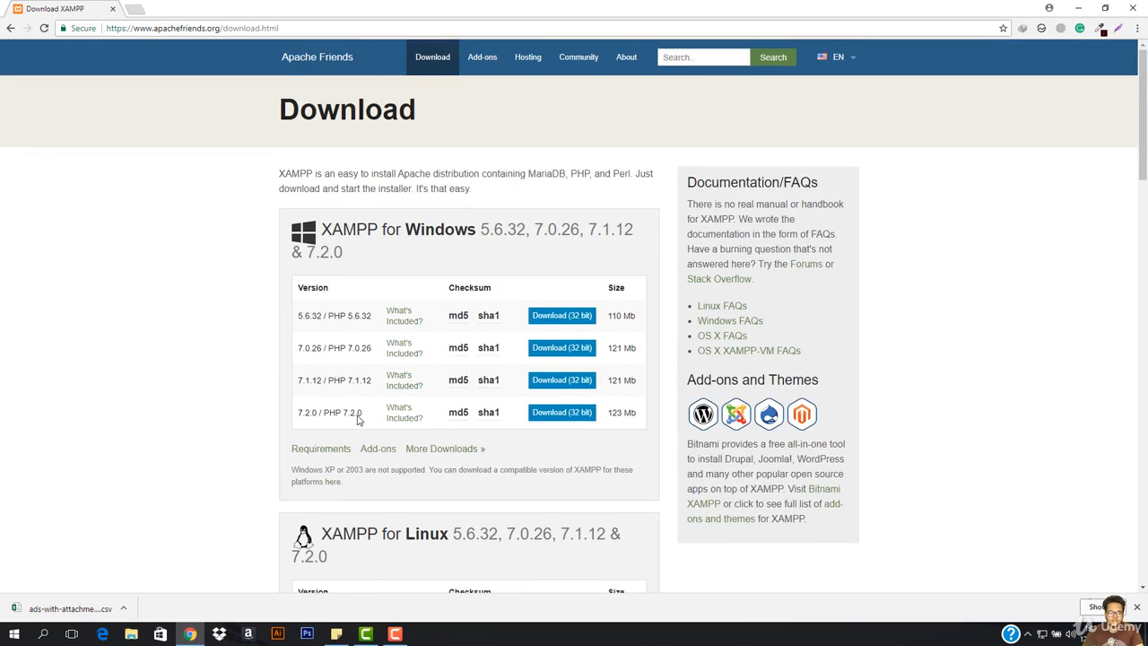
pyautogui.scroll(-7, 359, 419)
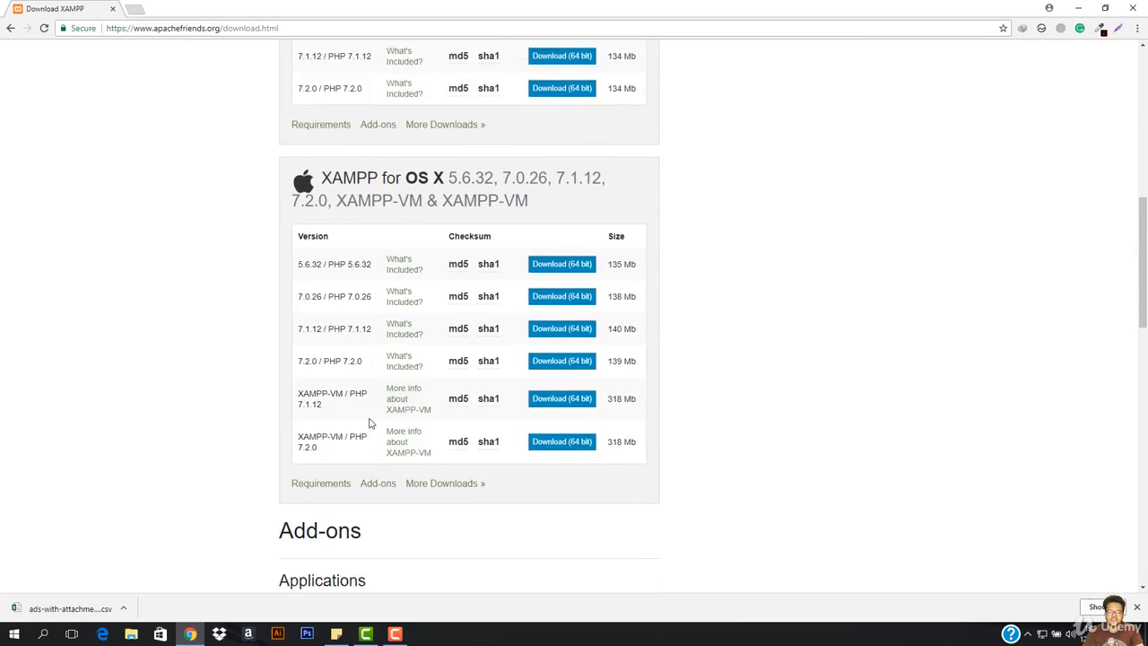
pyautogui.scroll(-2, 371, 423)
pyautogui.scroll(7, 442, 378)
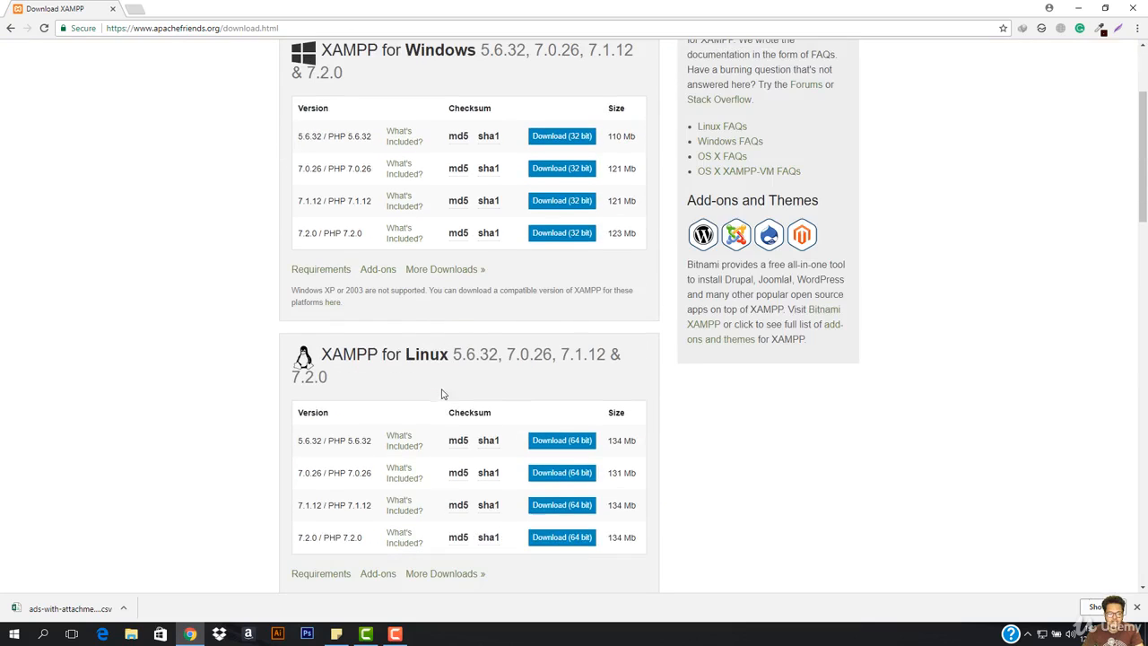
# Download the 32-bit XAMPP 7.2.0 installer for Windows and launch the downloaded file
pyautogui.click(563, 236)
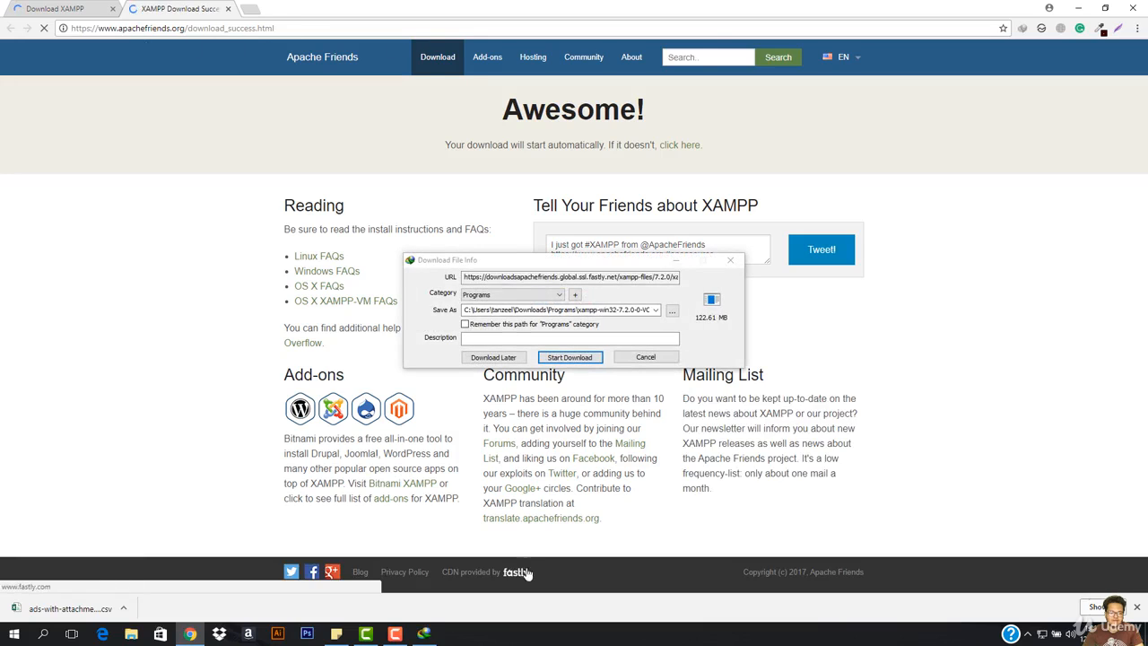
pyautogui.click(576, 362)
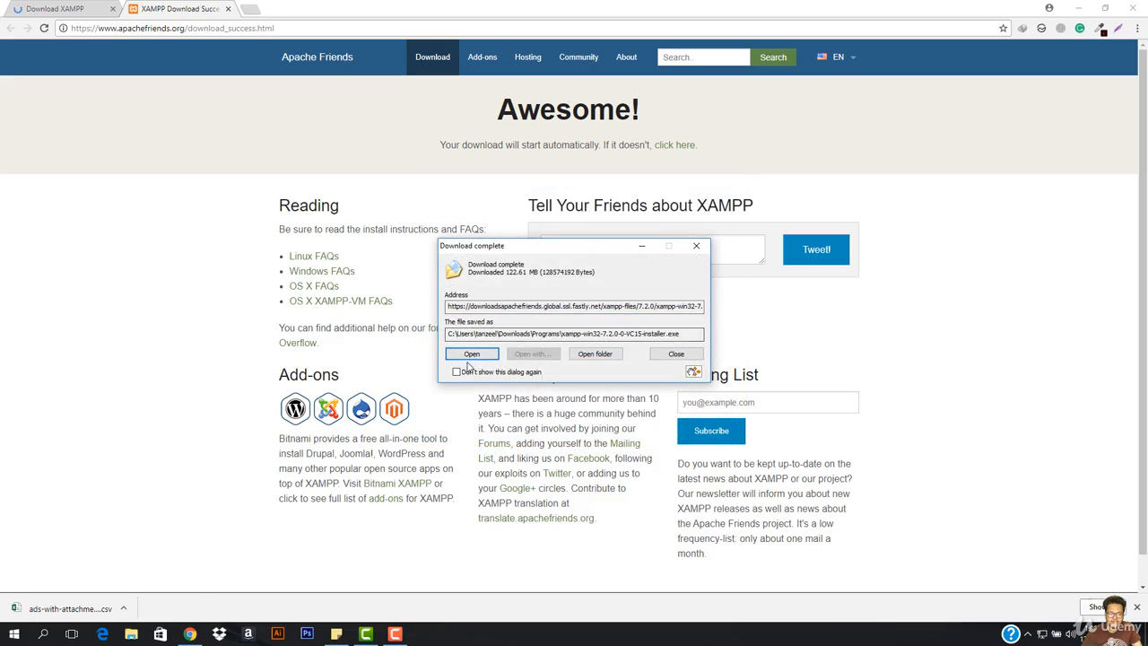
pyautogui.click(467, 355)
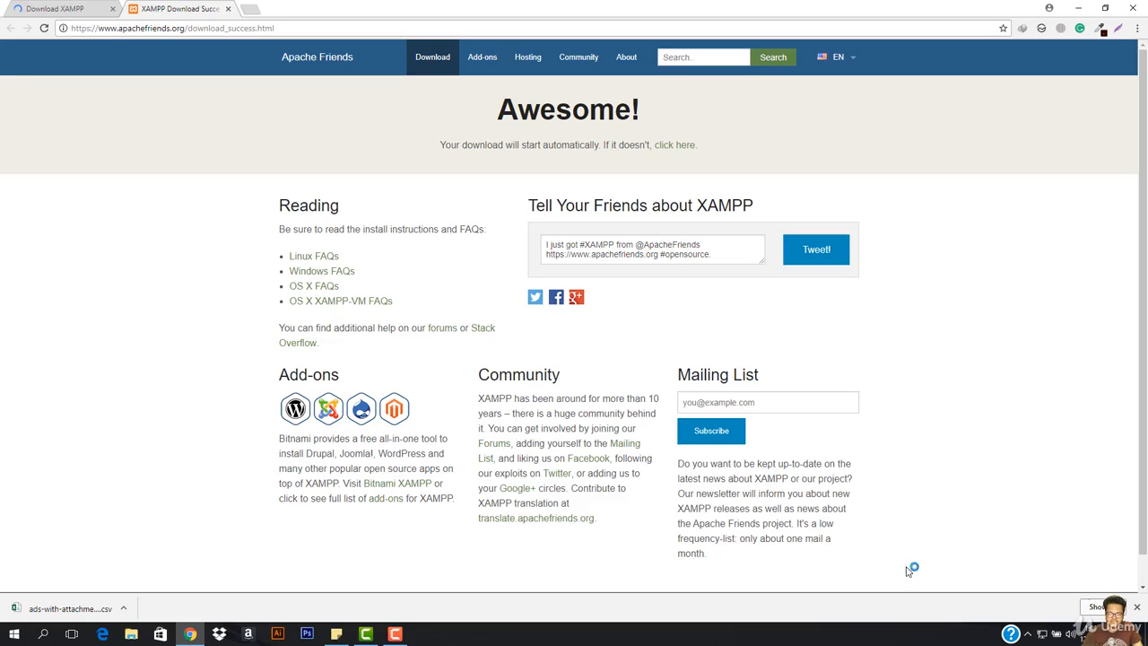
# Bring up the XAMPP installer, acknowledge its User Account Control warning, and proceed to the installation folder with all components selected
pyautogui.click(1137, 608)
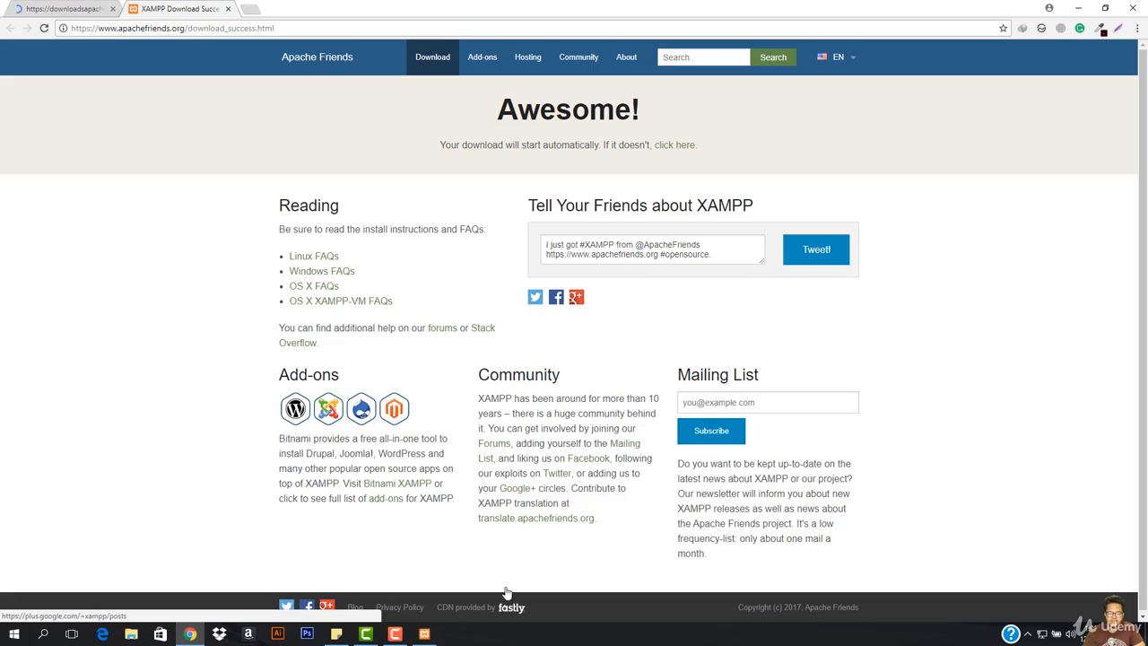
pyautogui.click(427, 634)
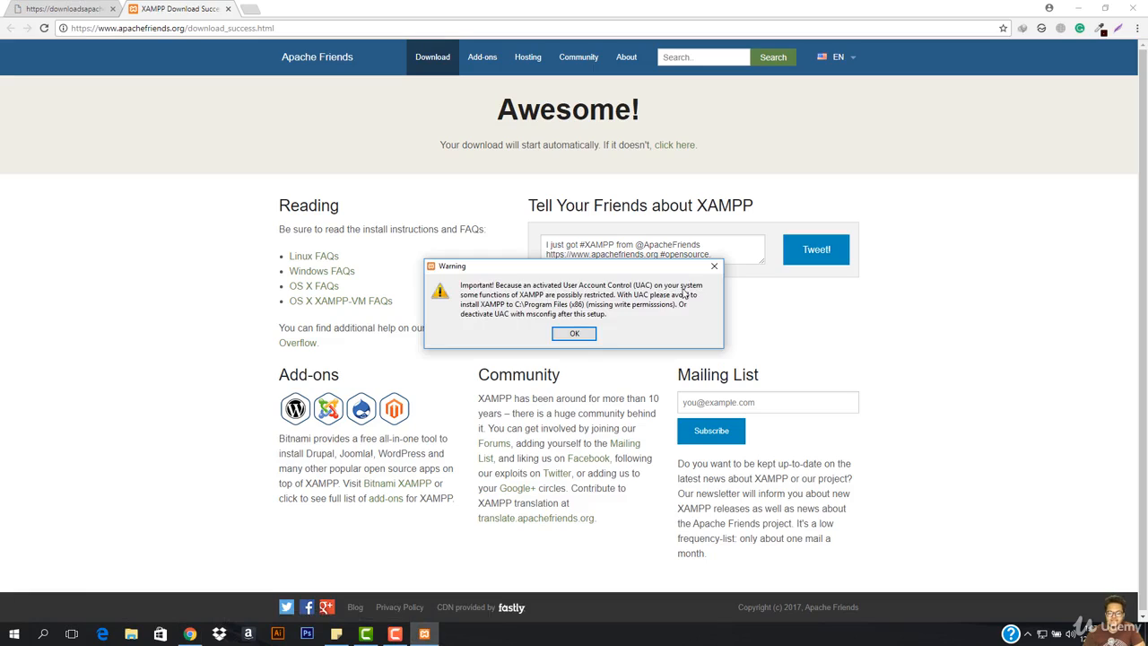
pyautogui.click(575, 334)
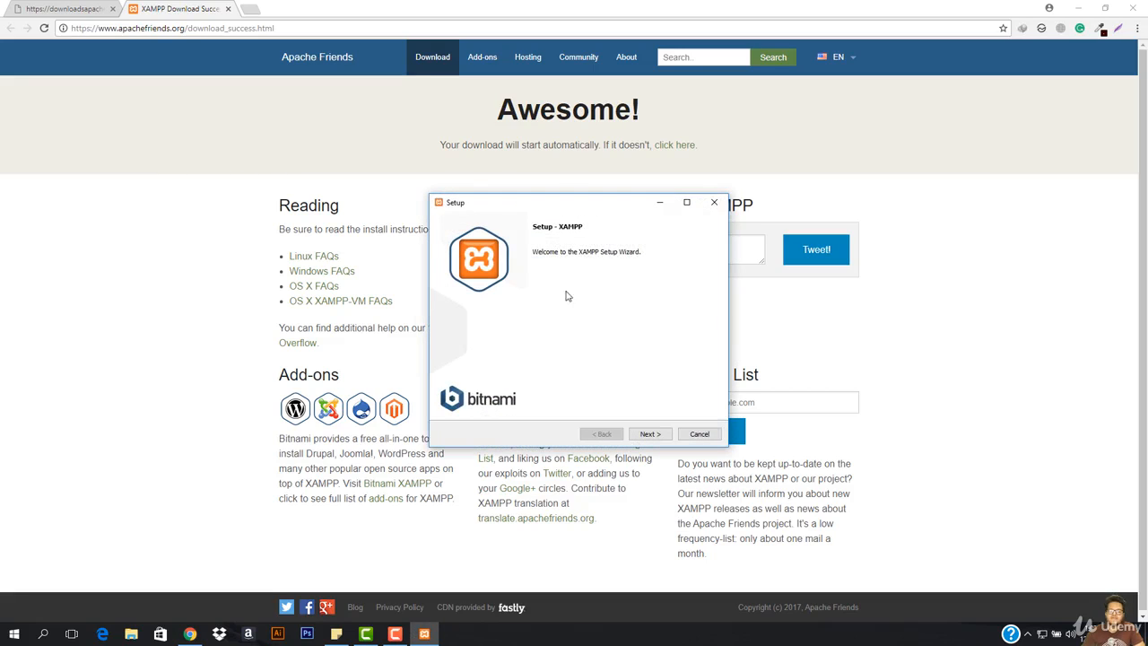
pyautogui.click(651, 434)
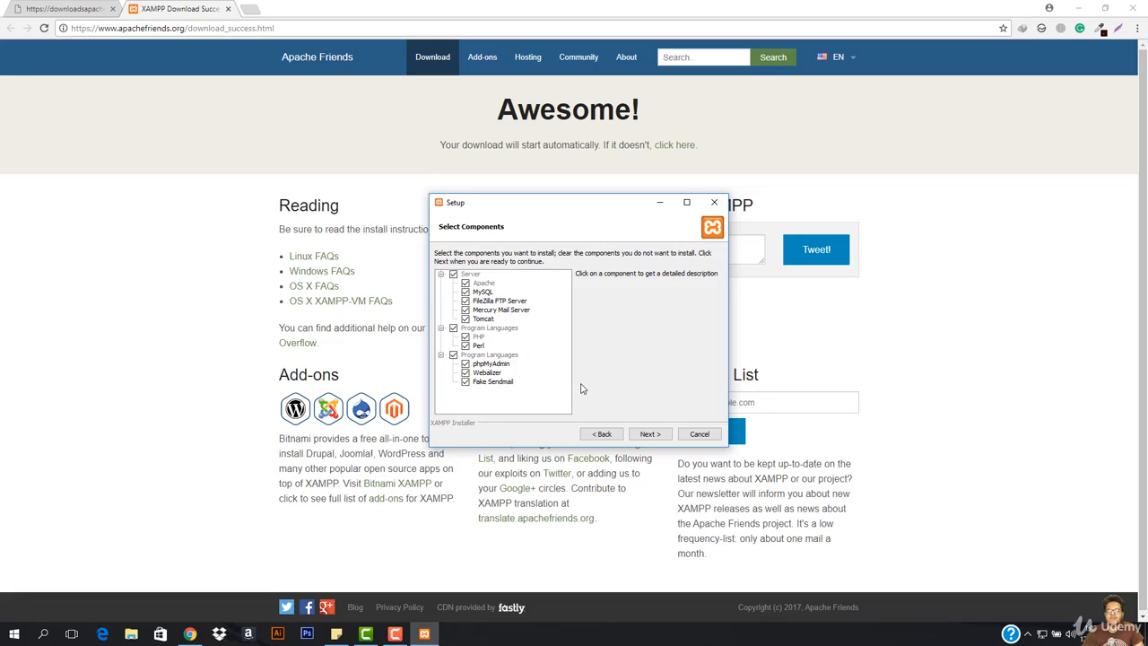
pyautogui.click(652, 436)
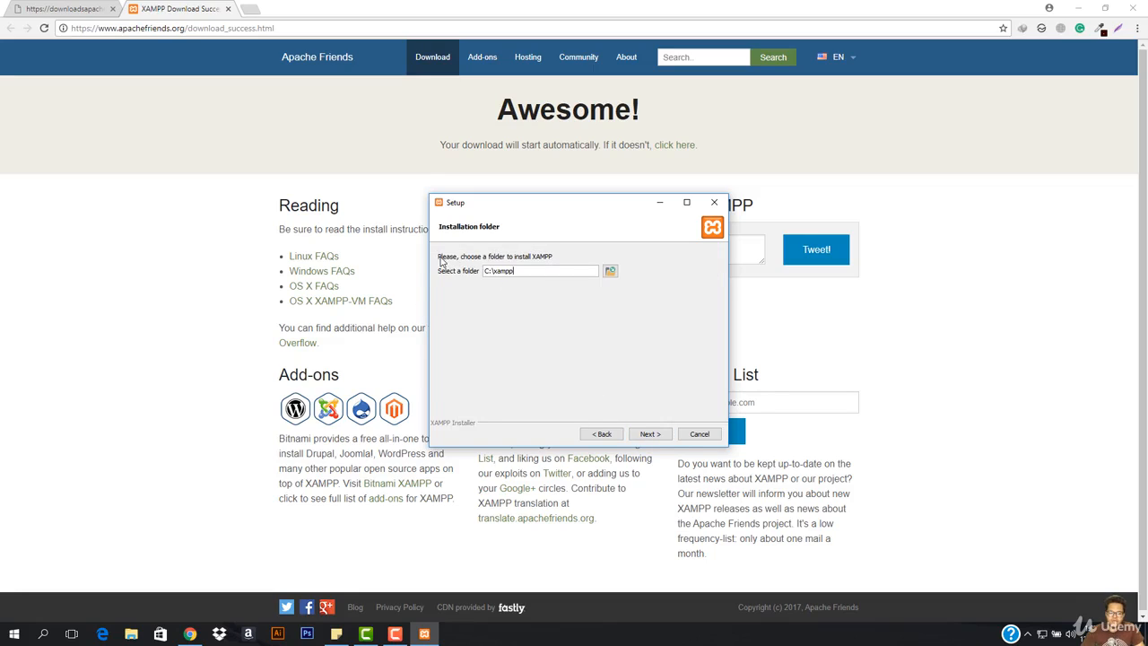
# Switch to File Explorer and view the drives under This PC
pyautogui.click(132, 635)
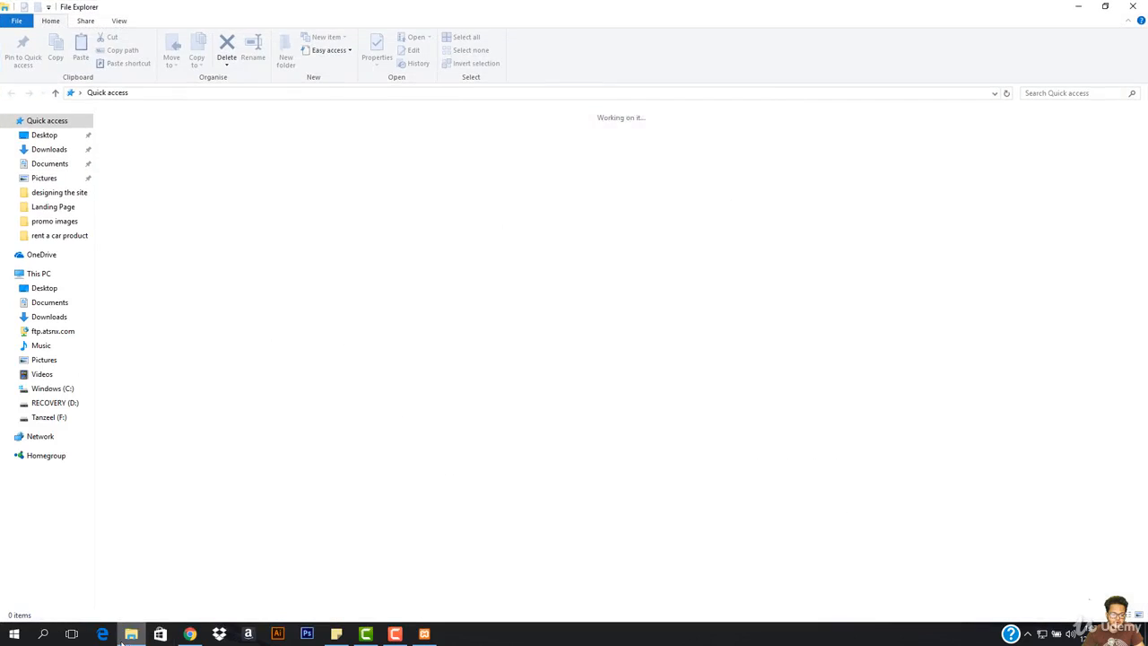
pyautogui.click(41, 274)
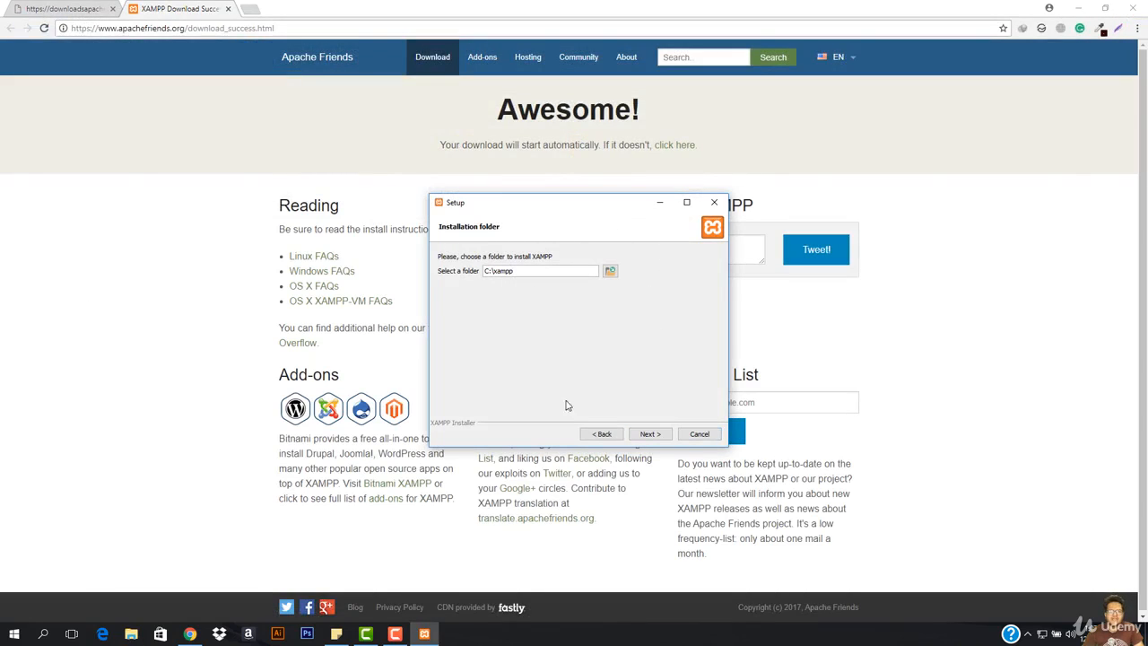
# Install XAMPP into C:\xampp and finish the setup with the option to start the Control Panel enabled
pyautogui.click(650, 434)
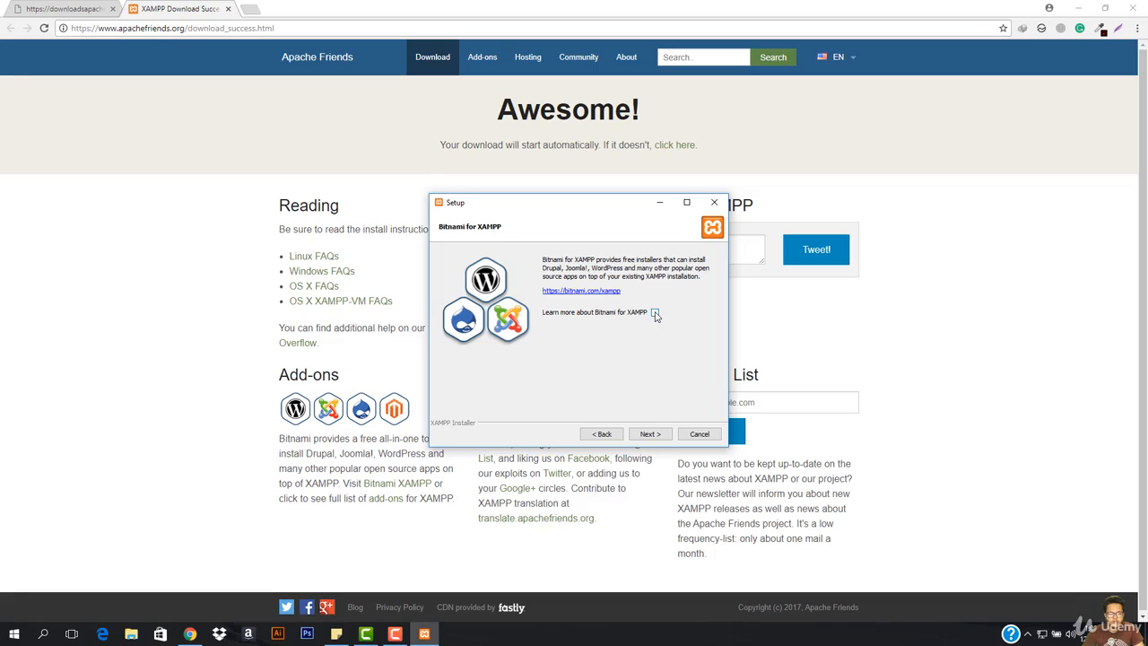
pyautogui.click(642, 434)
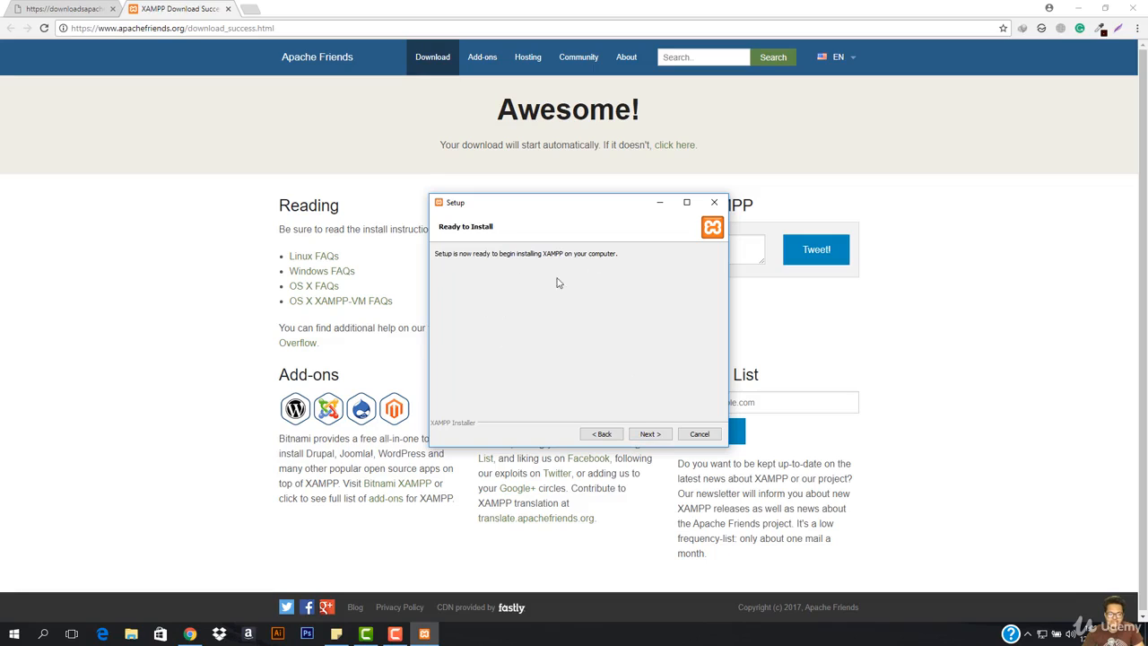
pyautogui.click(647, 434)
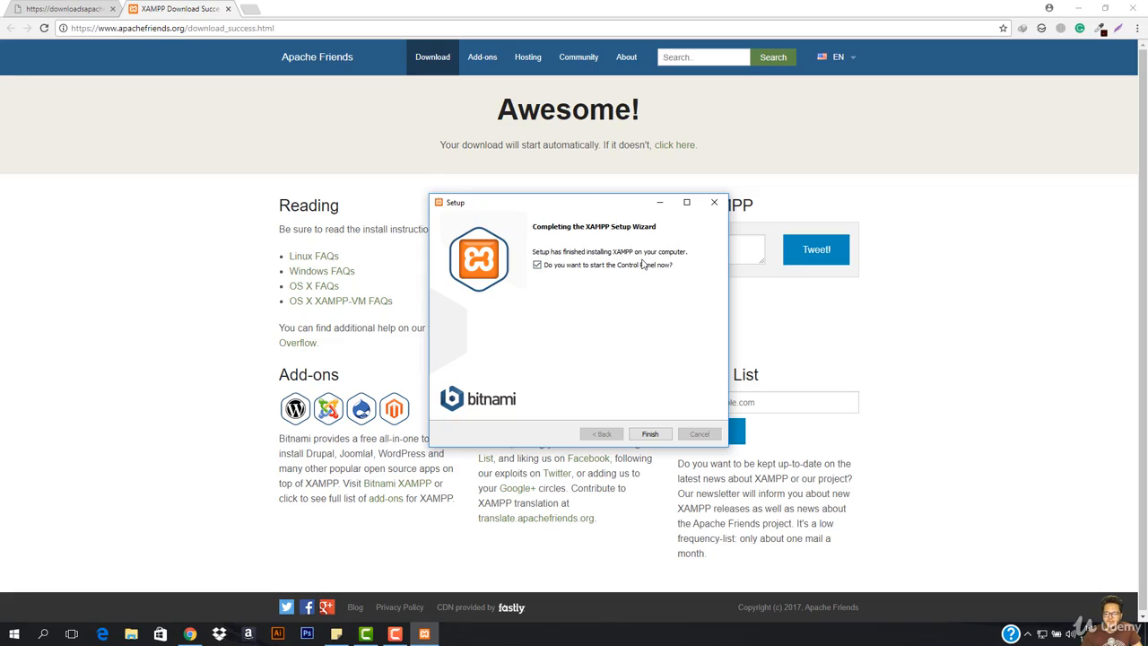
pyautogui.click(649, 433)
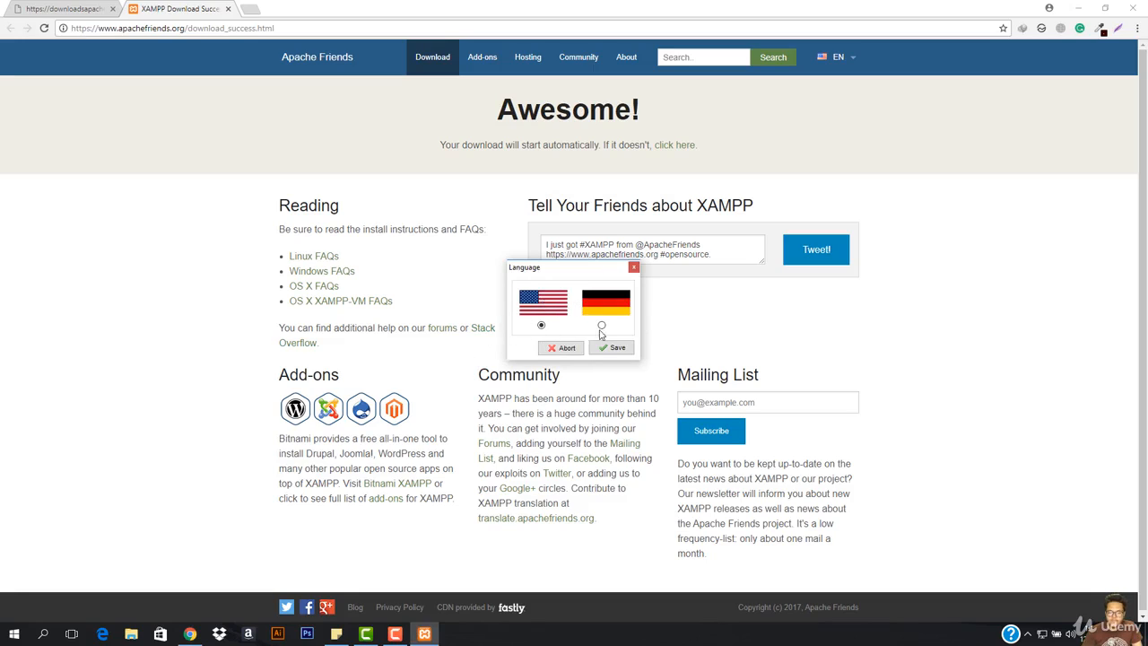
# Save English as the XAMPP Control Panel language and start the Apache and MySQL modules
pyautogui.click(618, 350)
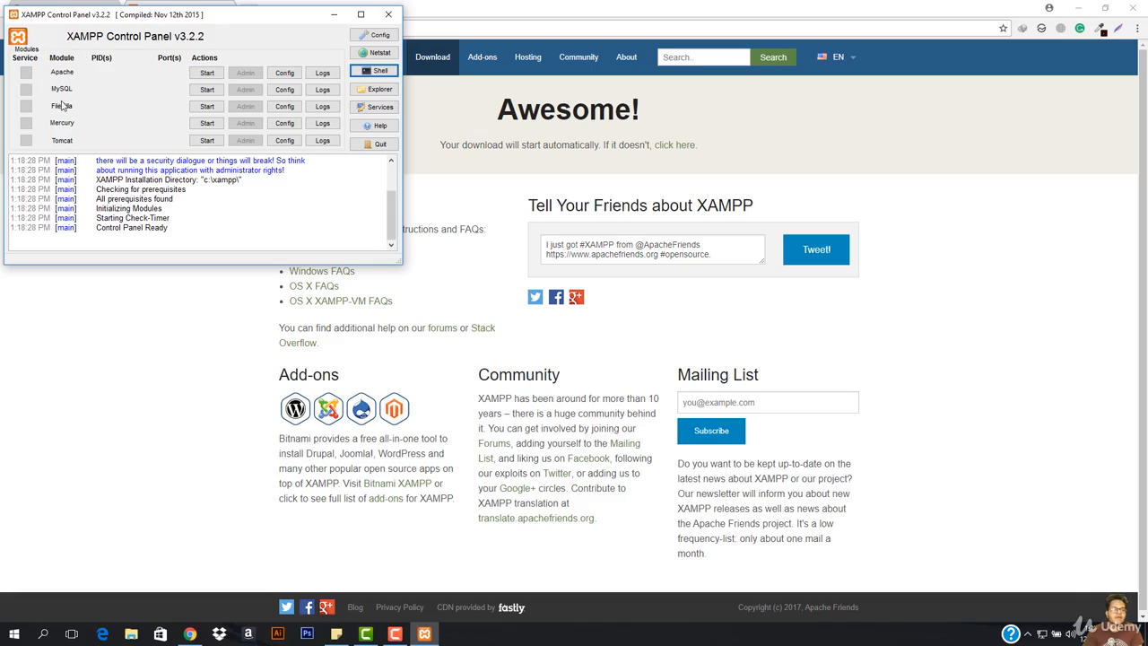
pyautogui.click(206, 72)
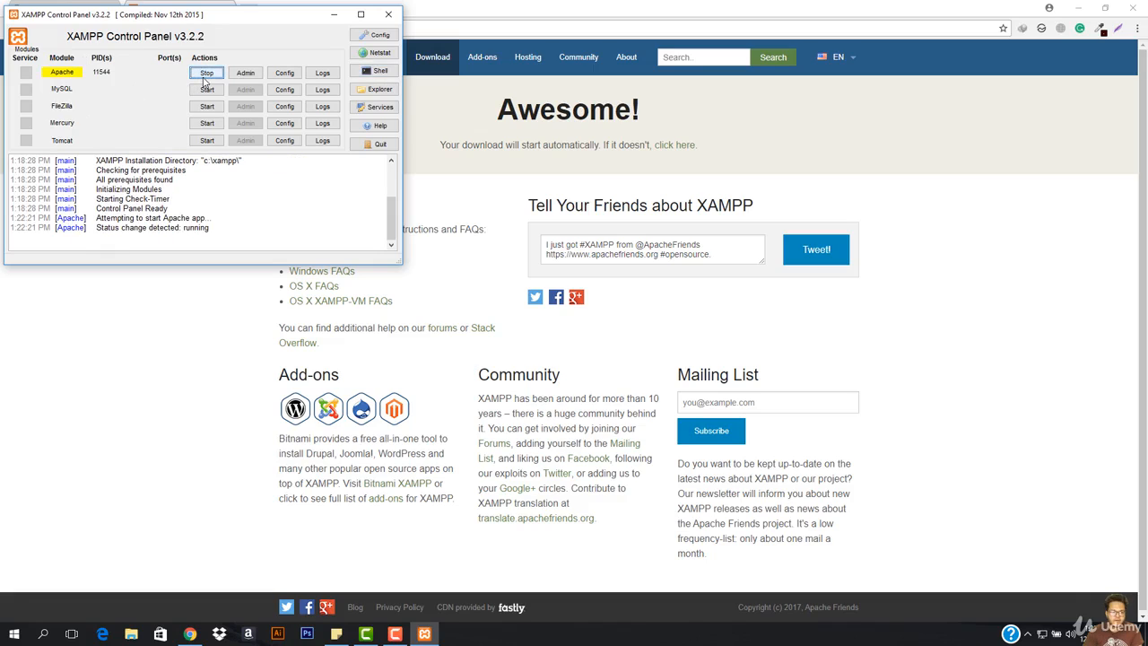
pyautogui.click(208, 90)
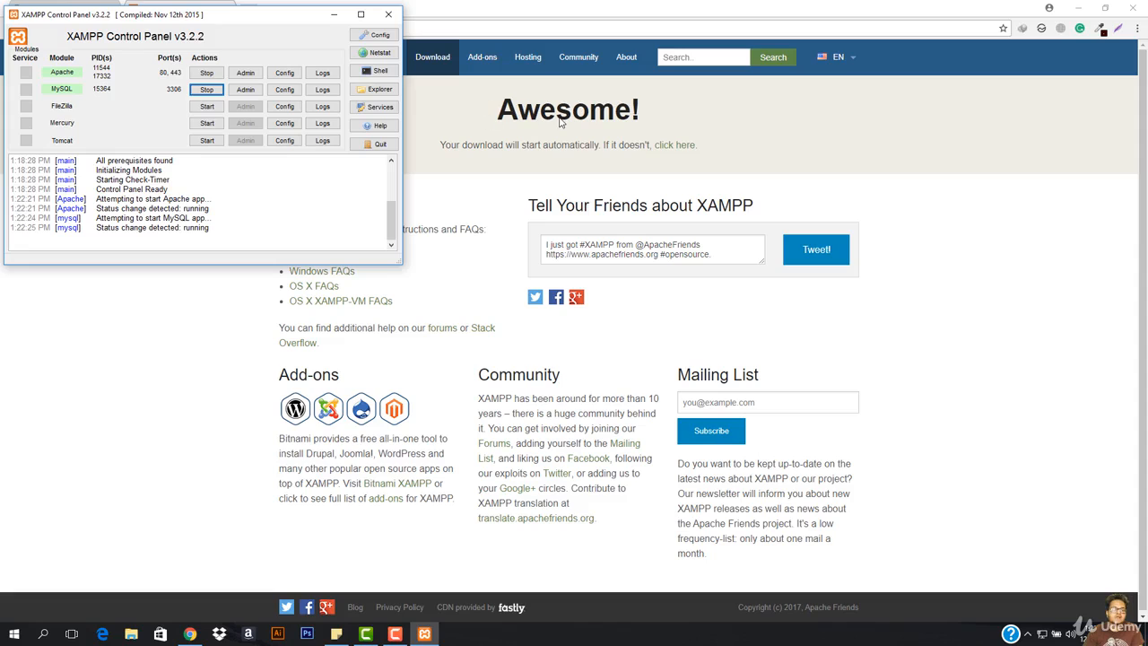
# Open localhost in a new browser tab and look over the XAMPP welcome page
pyautogui.click(403, 115)
pyautogui.click(252, 9)
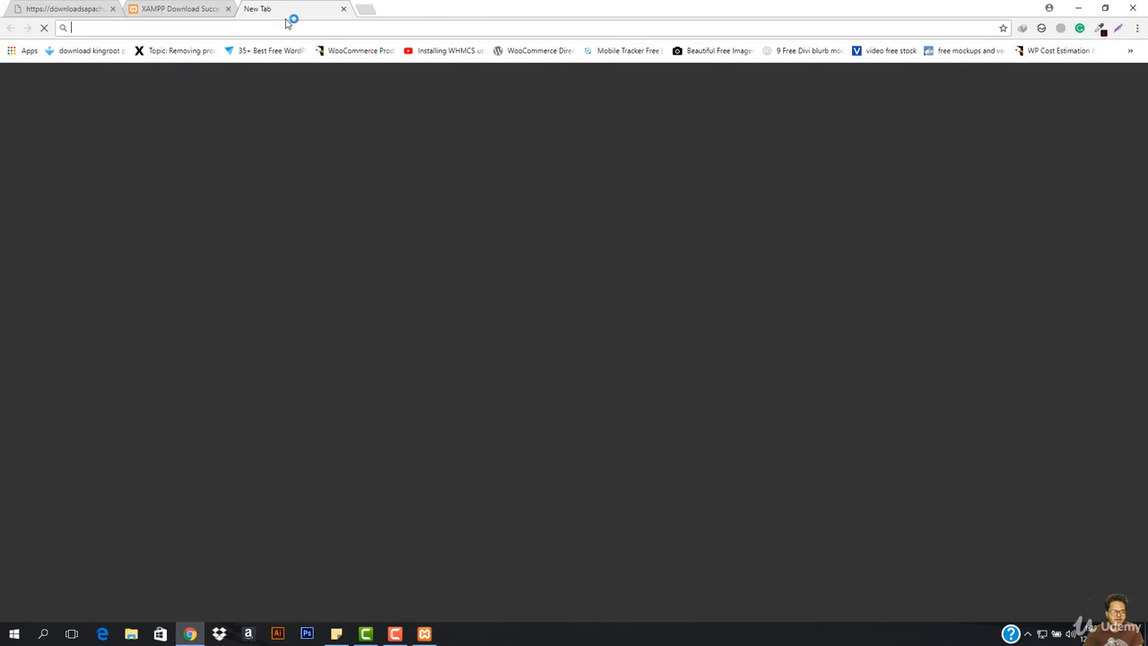
pyautogui.write('local')
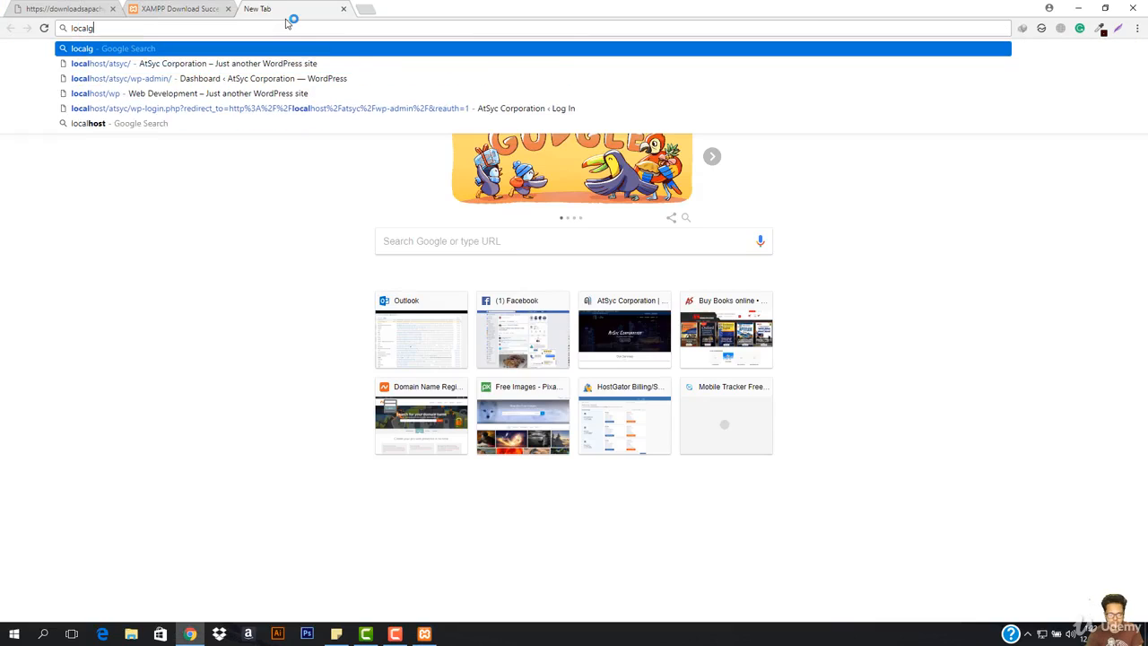
pyautogui.write('host')
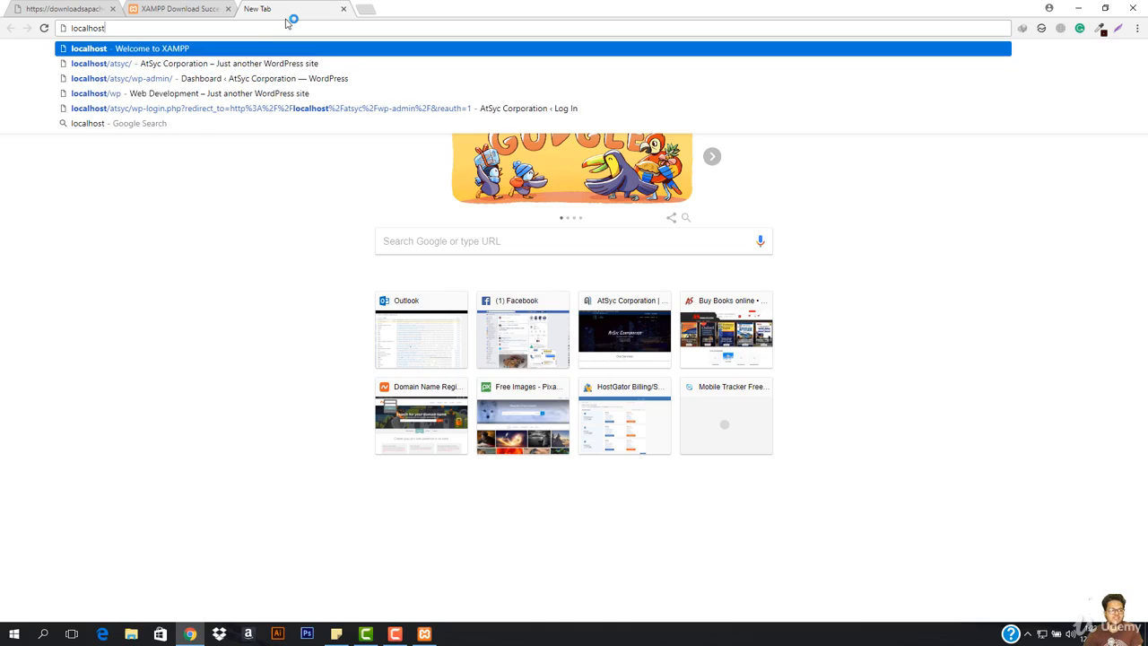
pyautogui.press('Return')
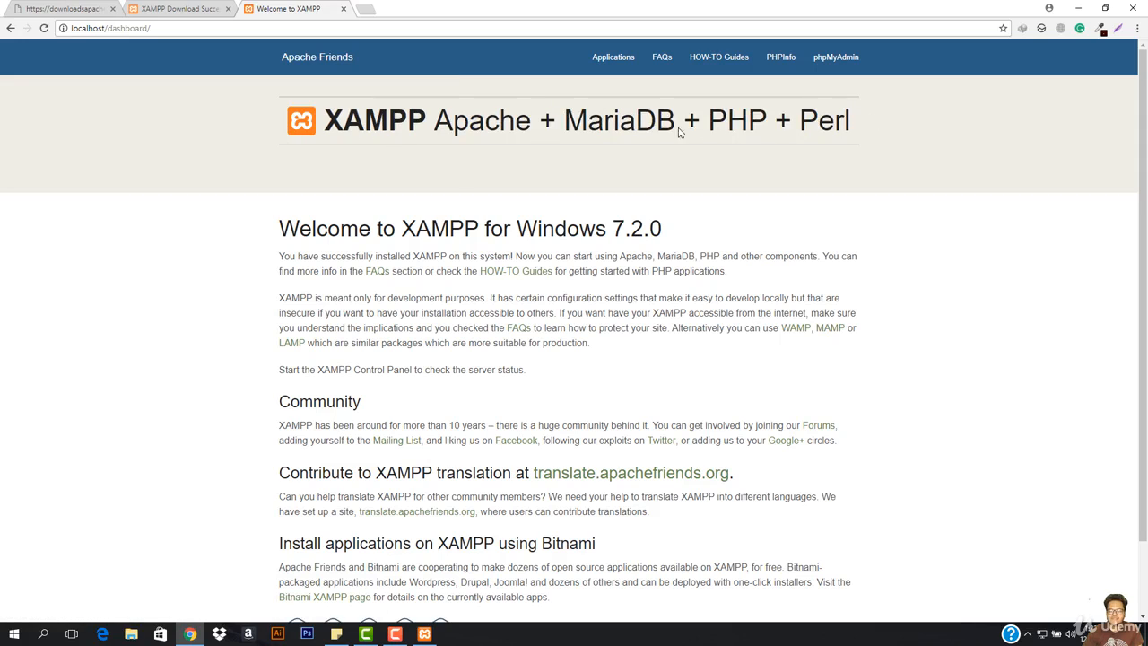
pyautogui.scroll(-1, 551, 328)
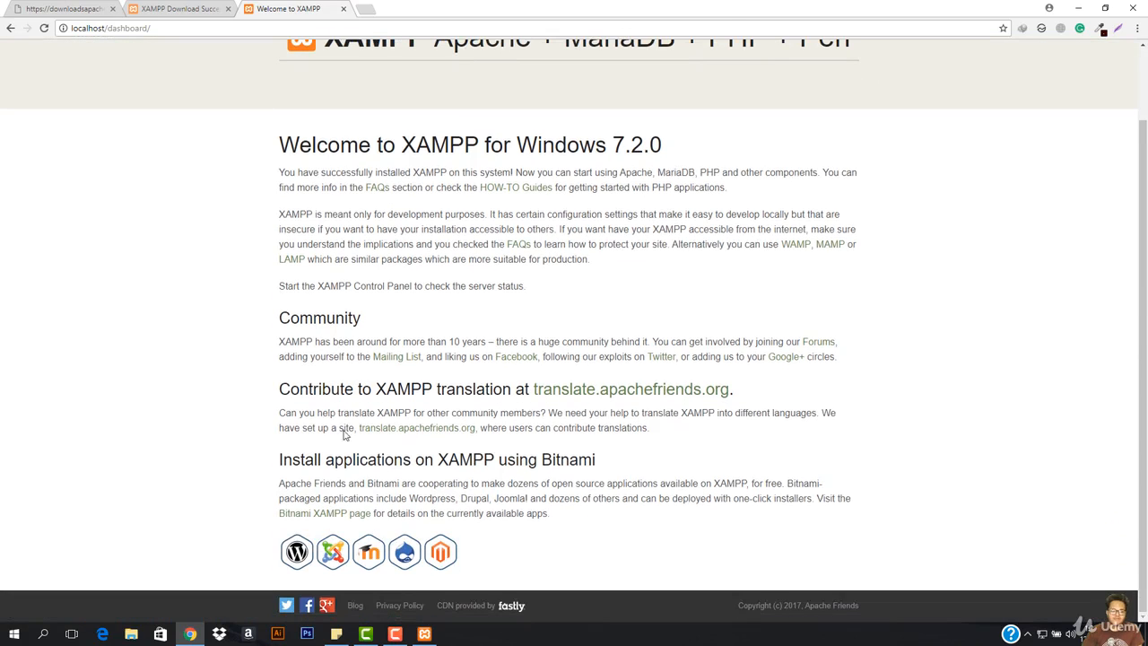
pyautogui.scroll(1, 392, 427)
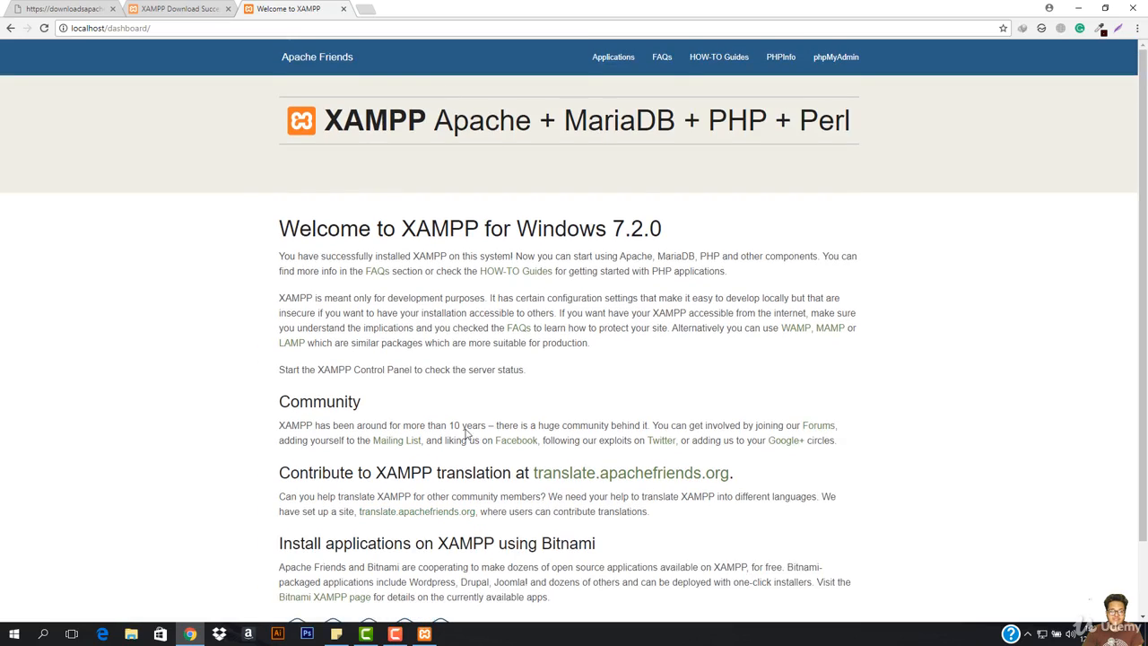
# Stop the Apache module in the XAMPP Control Panel and request plain localhost in the browser to test the connection
pyautogui.click(424, 633)
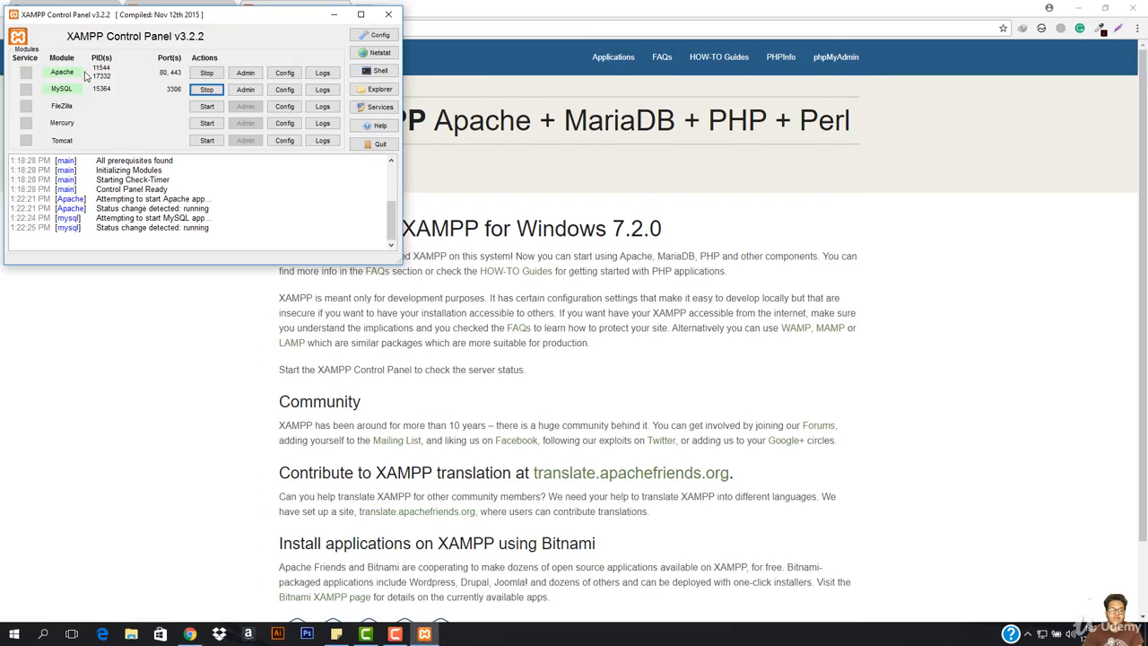
pyautogui.click(206, 73)
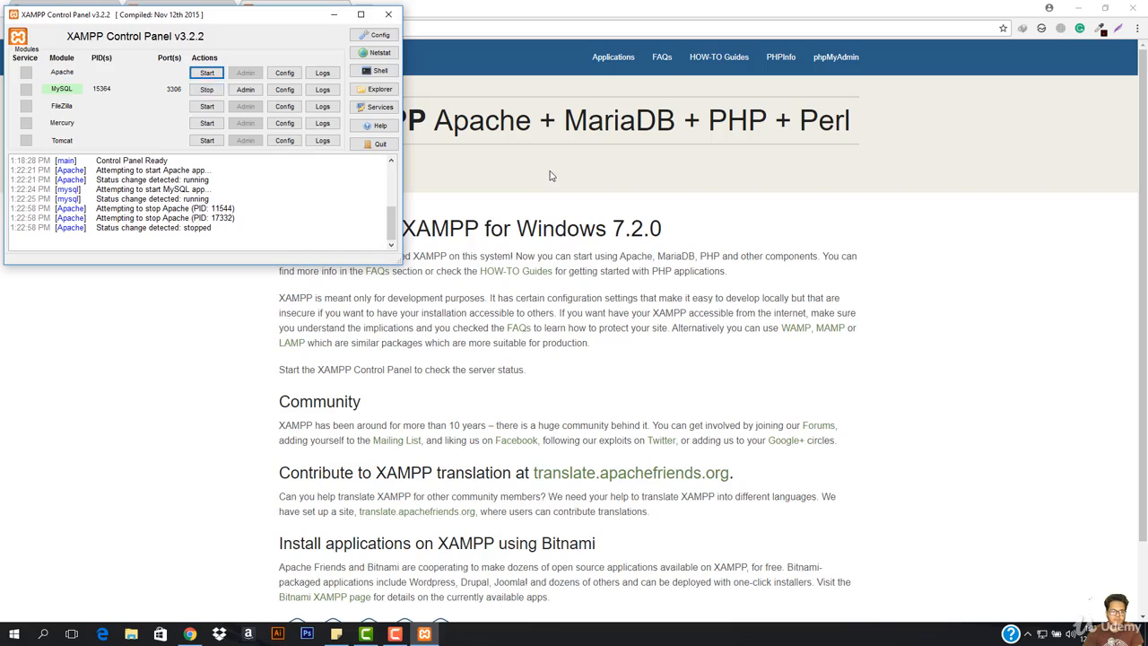
pyautogui.click(476, 117)
pyautogui.click(281, 31)
pyautogui.click(281, 31)
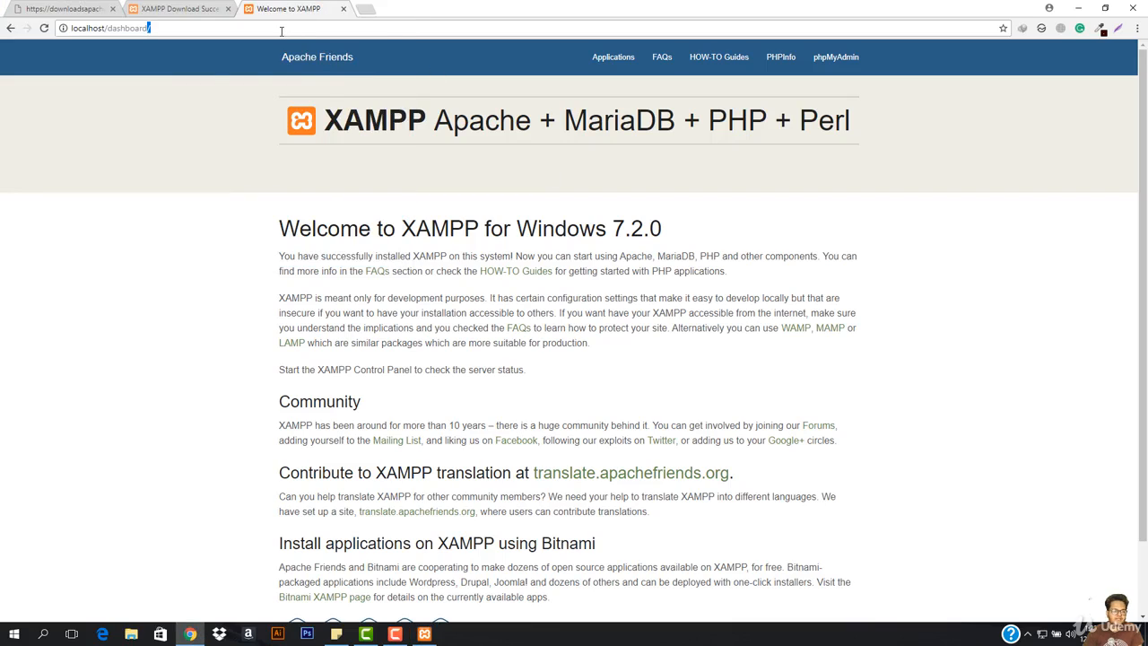
pyautogui.press('BackSpace')
pyautogui.press('BackSpace')
pyautogui.press('BackSpace')
pyautogui.press('BackSpace')
pyautogui.press('BackSpace')
pyautogui.press('BackSpace')
pyautogui.press('BackSpace')
pyautogui.press('BackSpace')
pyautogui.press('BackSpace')
pyautogui.press('BackSpace')
pyautogui.press('Return')
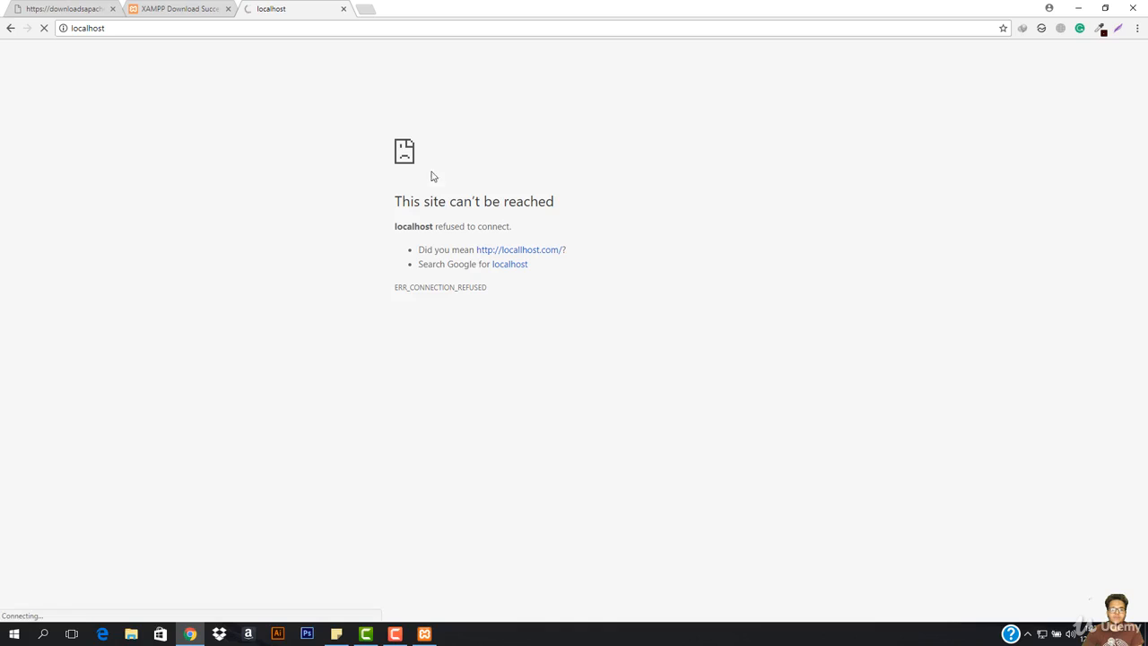
# Switch back to the XAMPP Control Panel and start the Apache module again
pyautogui.click(425, 633)
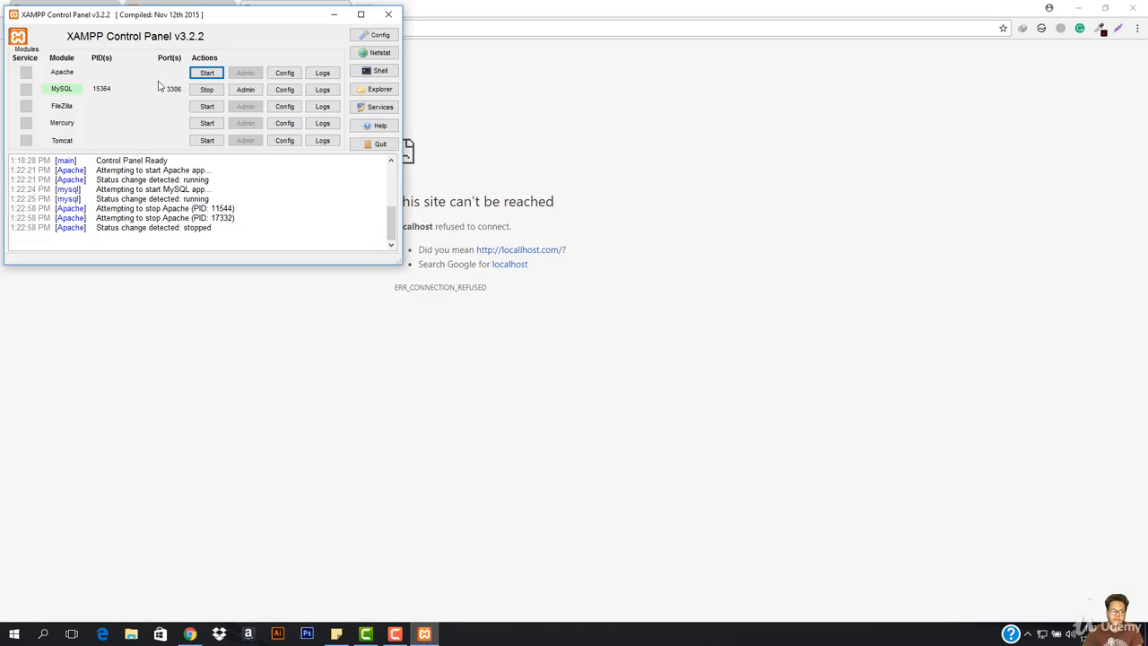
pyautogui.click(203, 76)
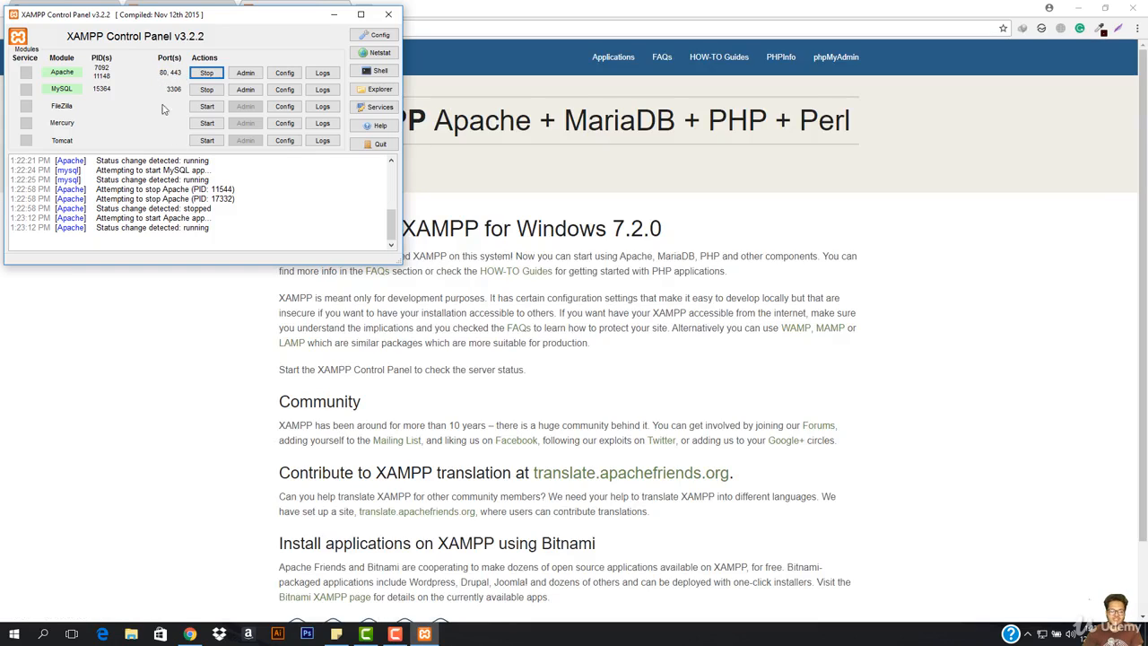
# Switch to File Explorer and open the folder C:\xampp\apache\conf
pyautogui.click(131, 635)
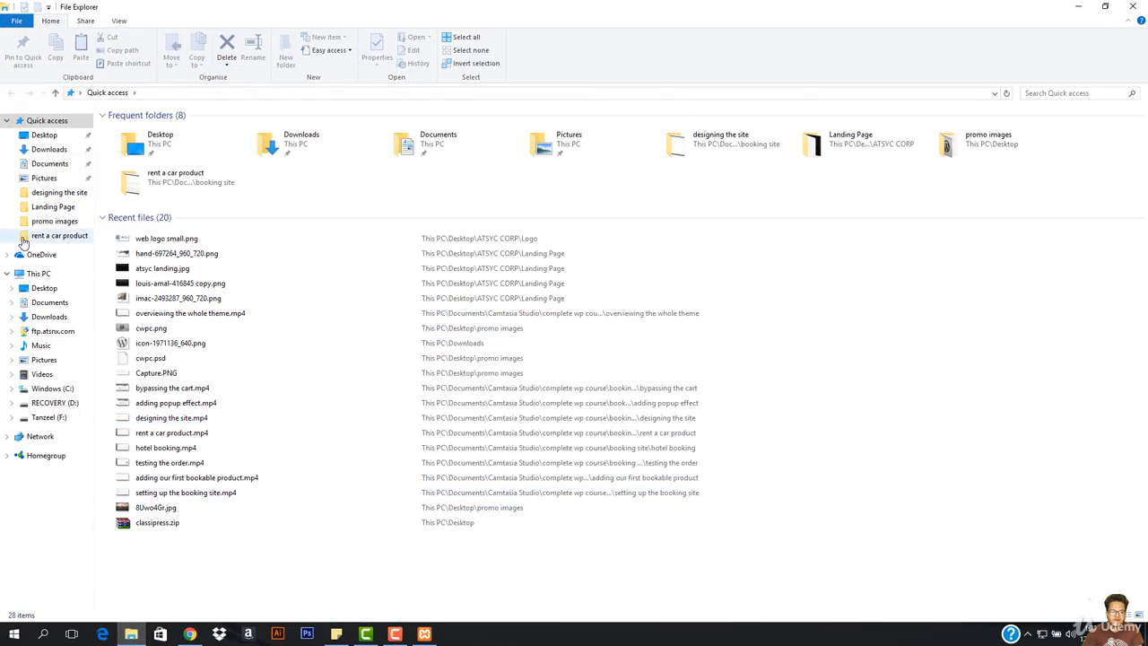
pyautogui.click(50, 389)
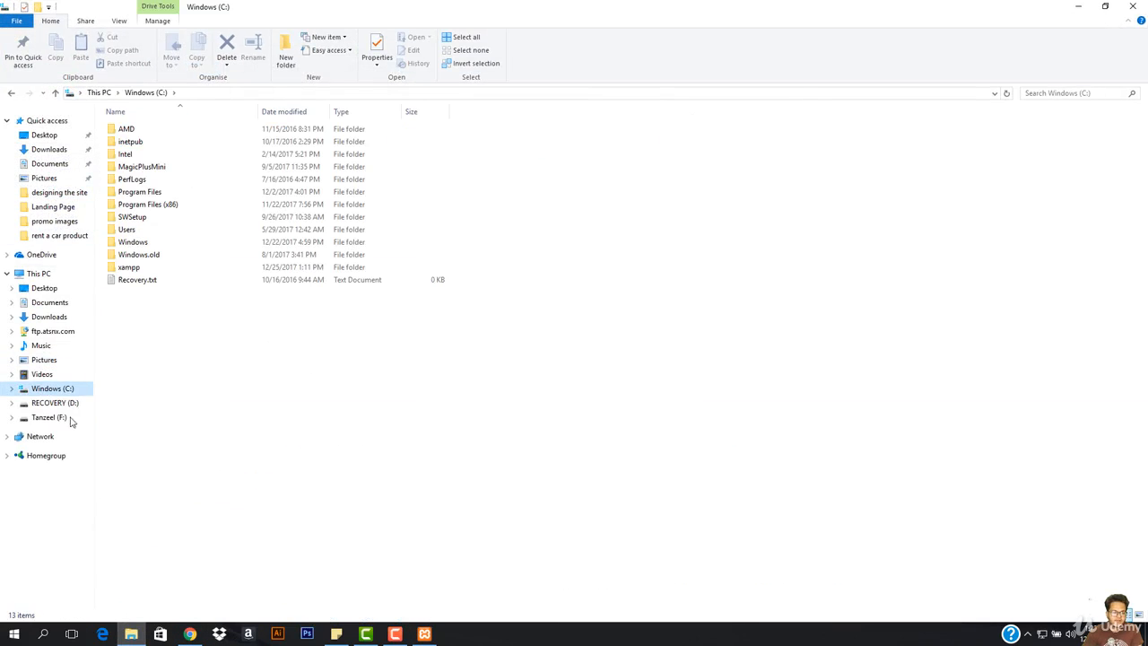
pyautogui.doubleClick(136, 267)
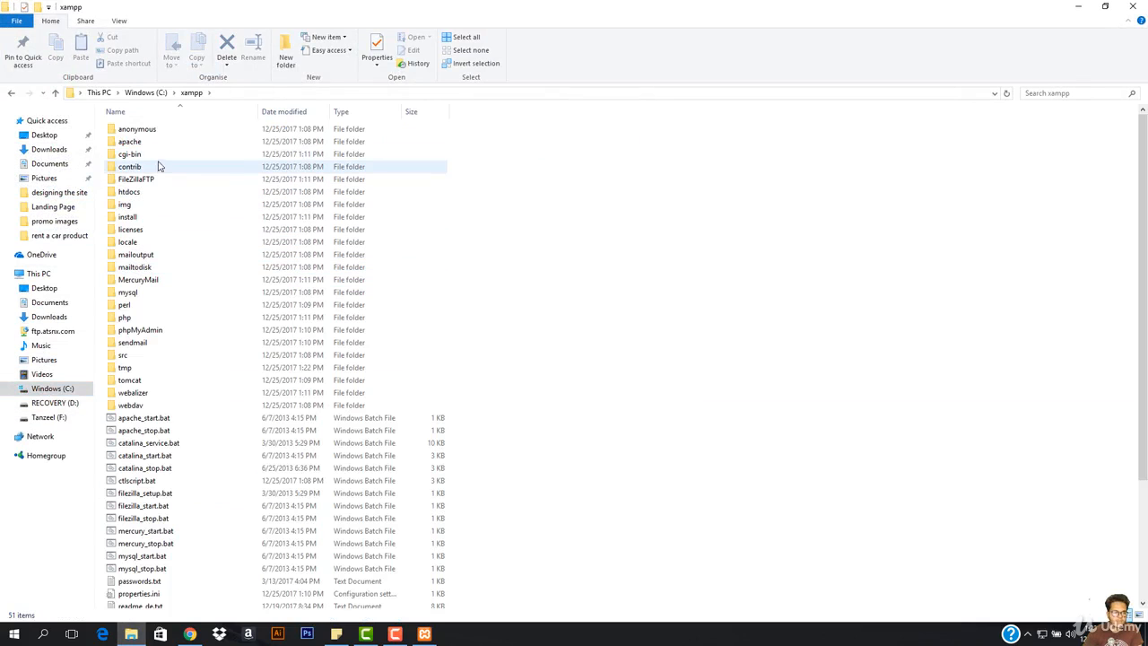
pyautogui.click(144, 145)
pyautogui.doubleClick(145, 149)
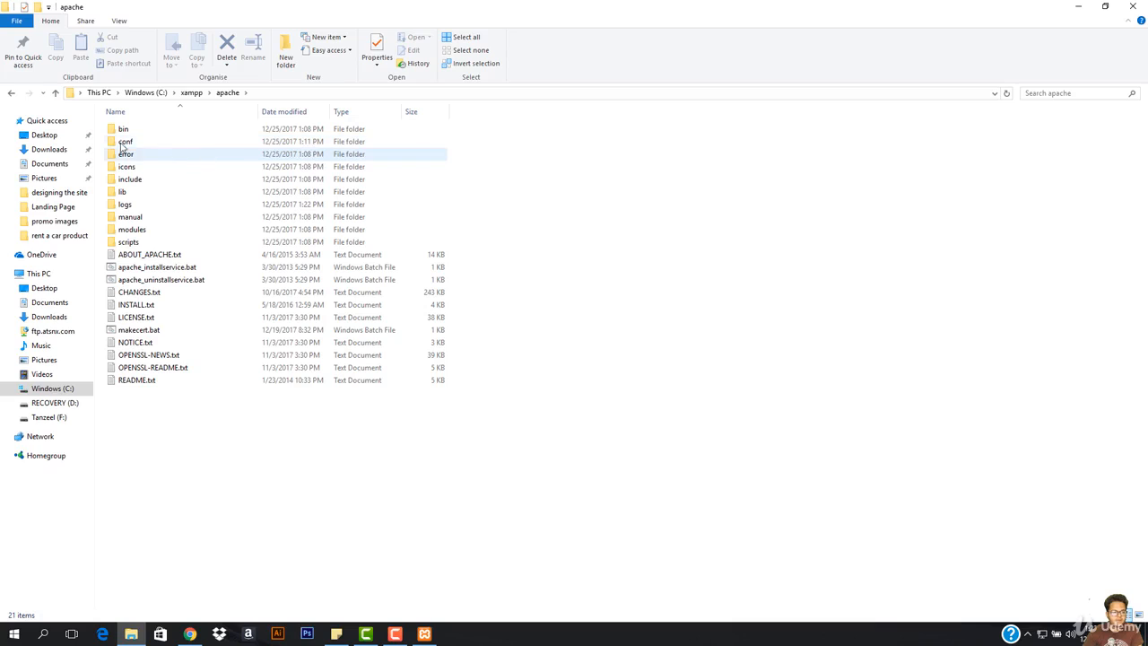
pyautogui.doubleClick(156, 145)
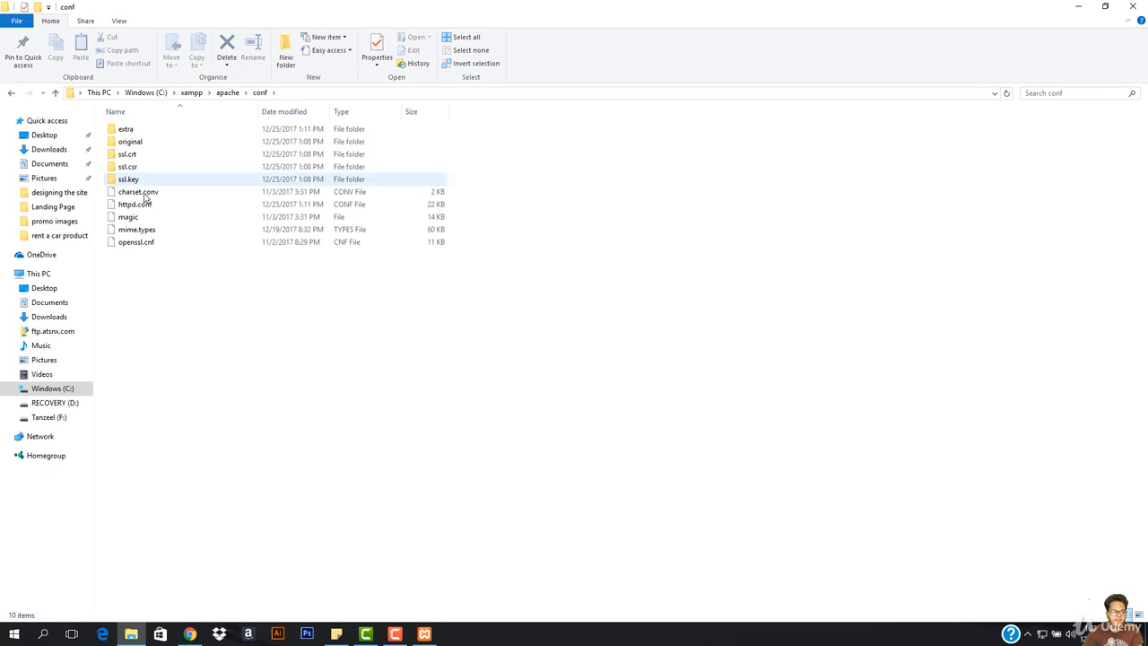
# Open httpd.conf with Notepad, without making it the permanent app for .conf files
pyautogui.click(155, 205)
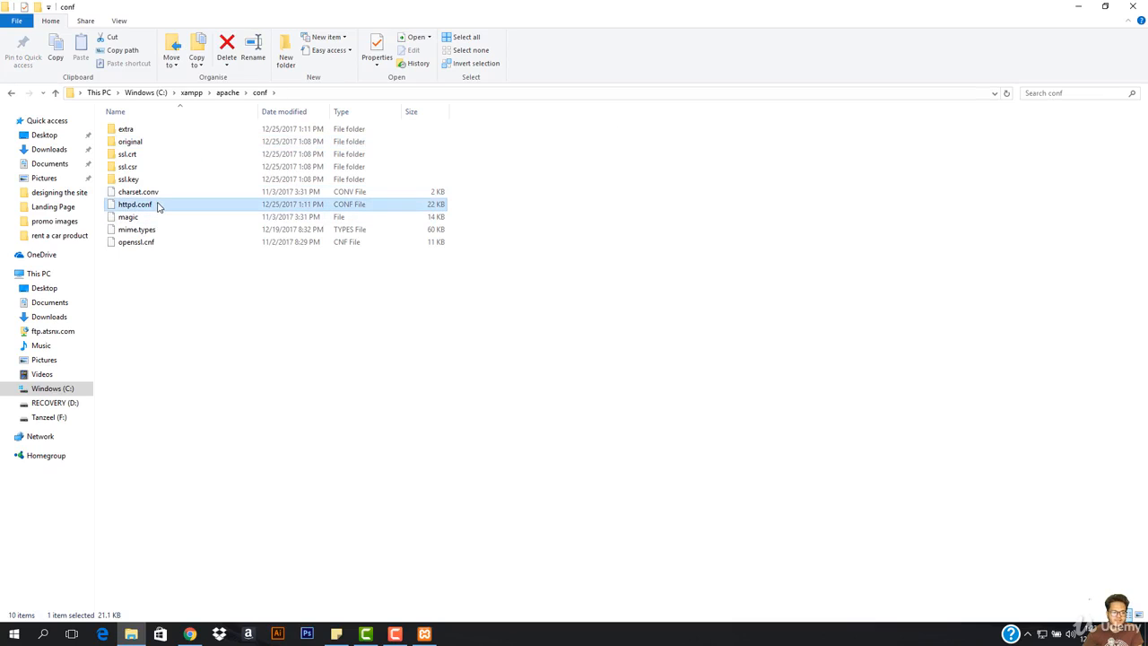
pyautogui.rightClick(158, 206)
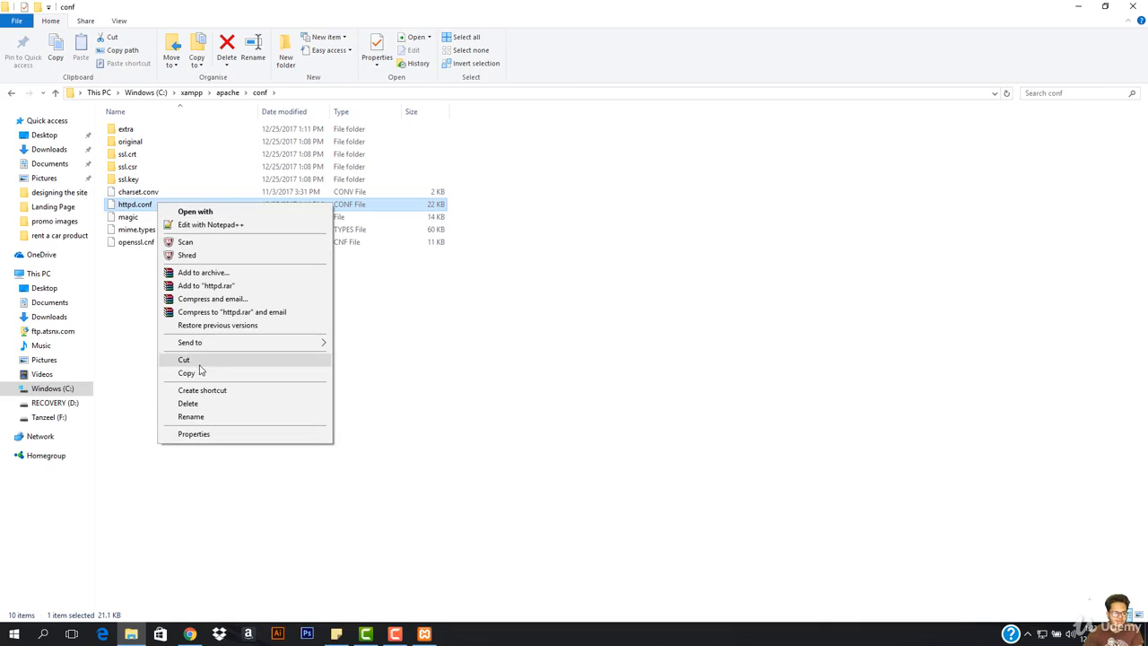
pyautogui.click(210, 216)
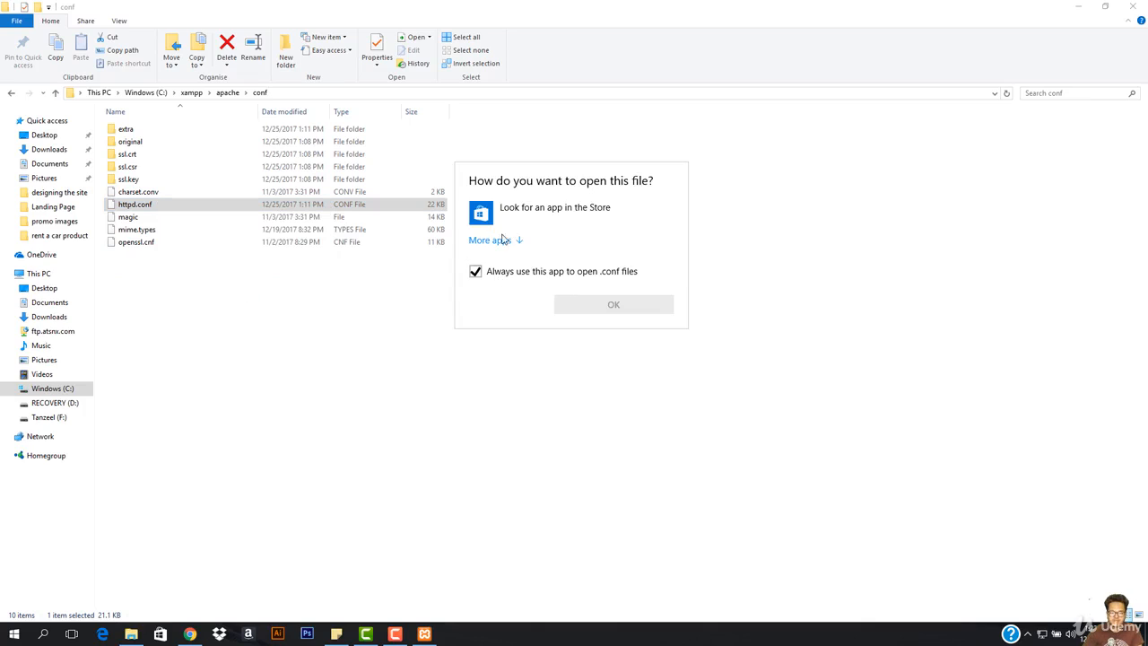
pyautogui.click(500, 240)
pyautogui.click(475, 417)
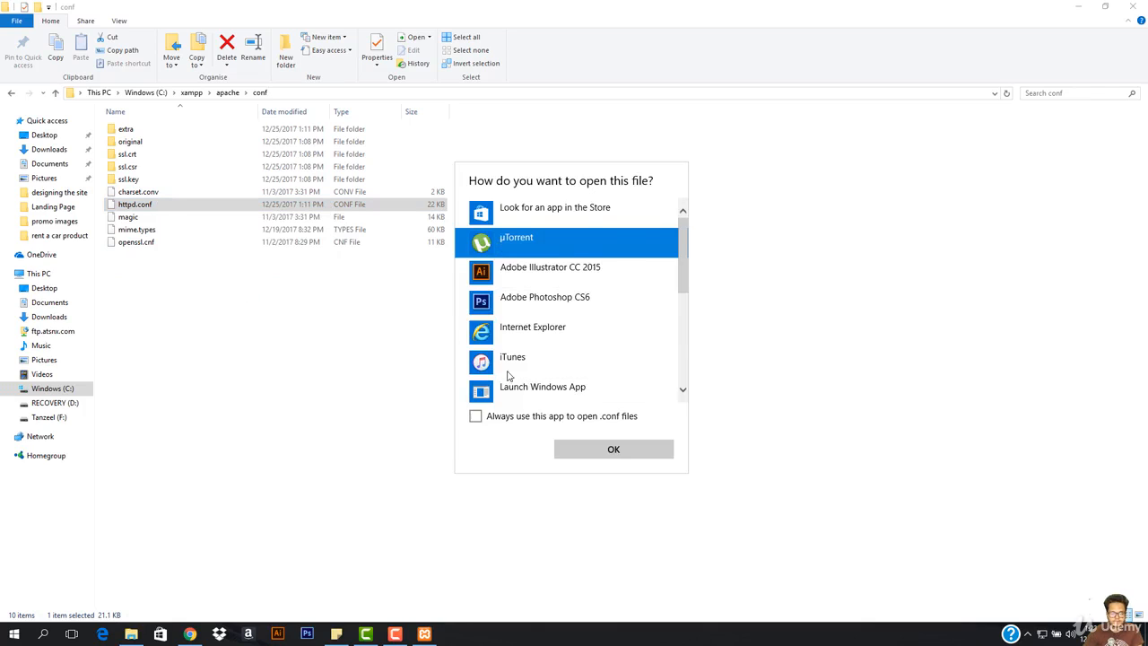
pyautogui.scroll(-3, 556, 295)
pyautogui.scroll(1, 549, 284)
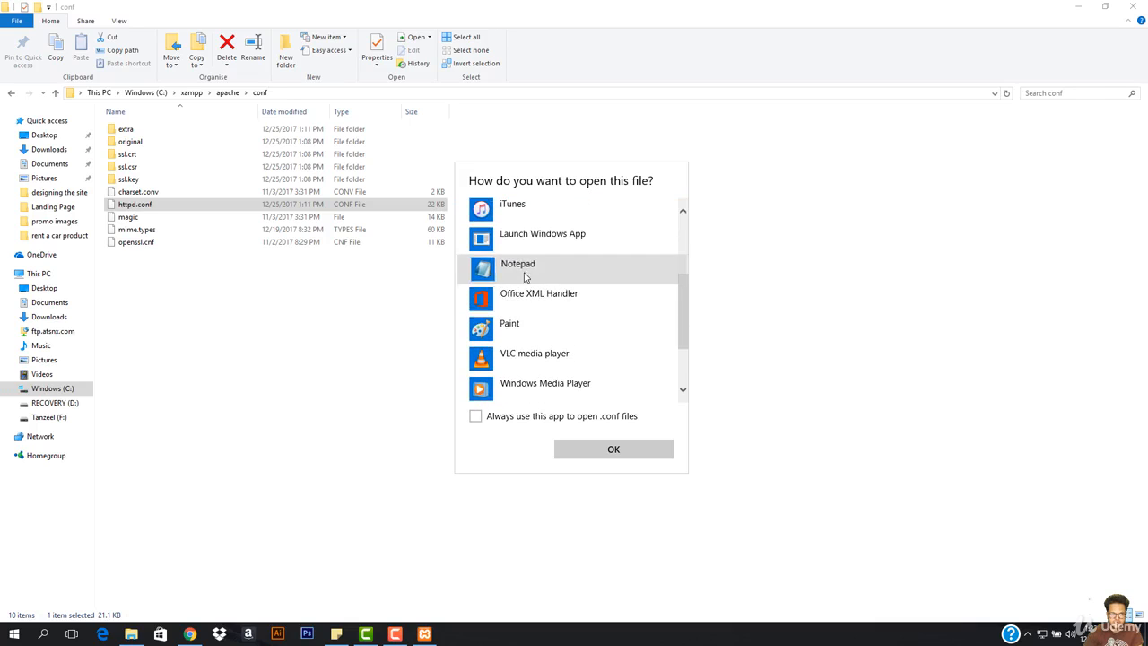
pyautogui.click(526, 269)
pyautogui.click(613, 455)
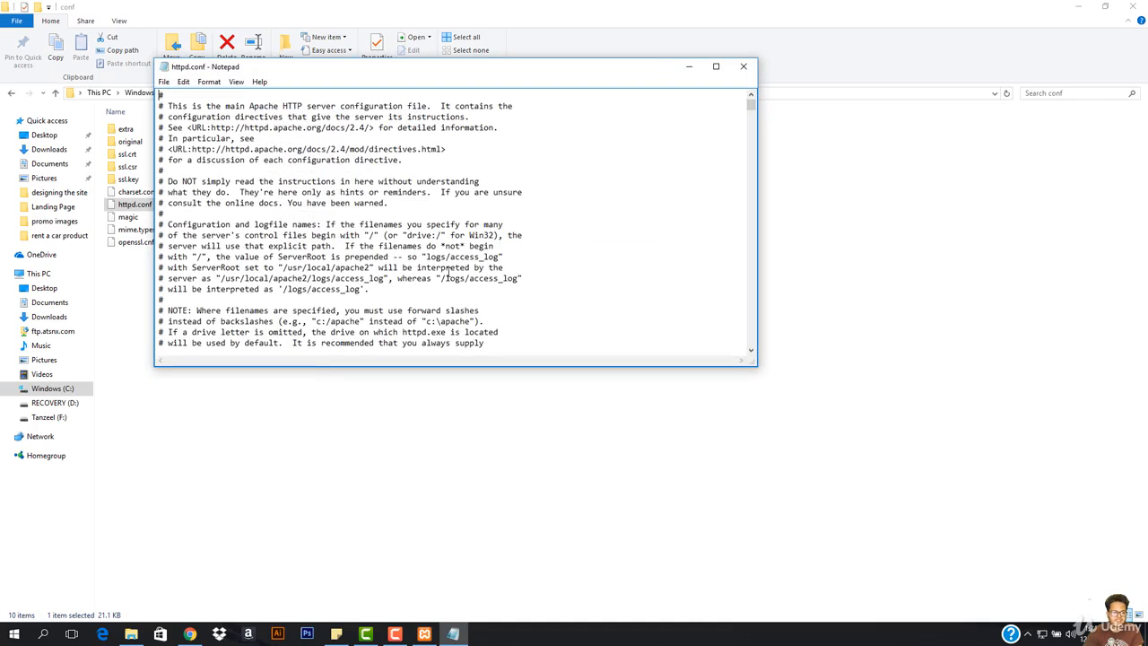
pyautogui.click(715, 67)
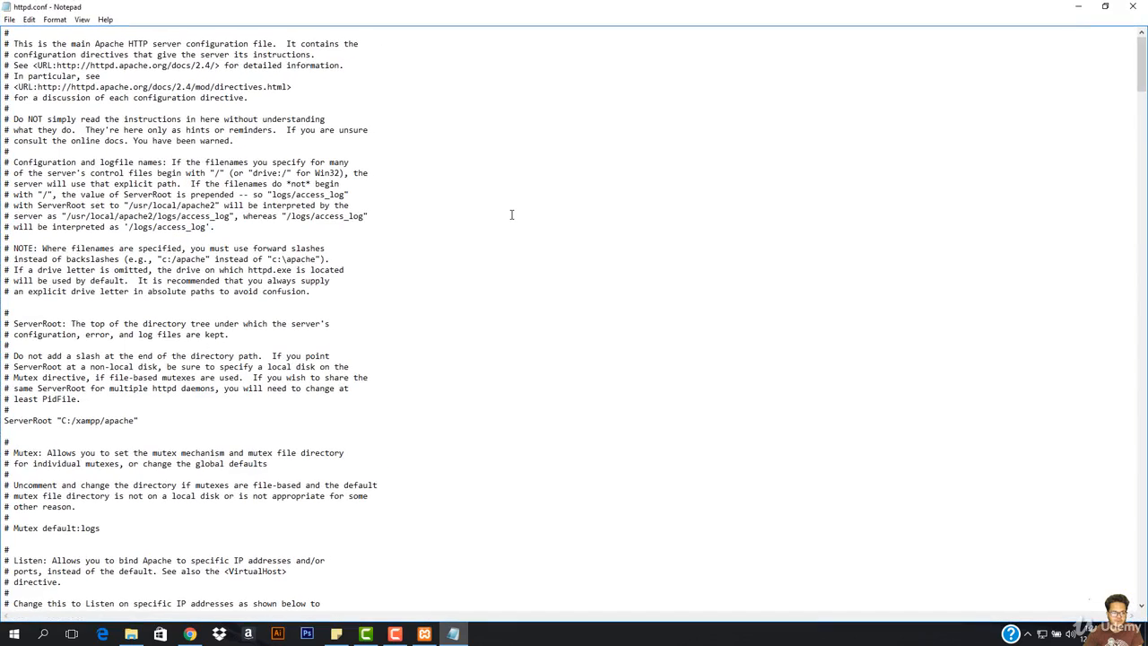
pyautogui.hotkey('ctrl', 'f')
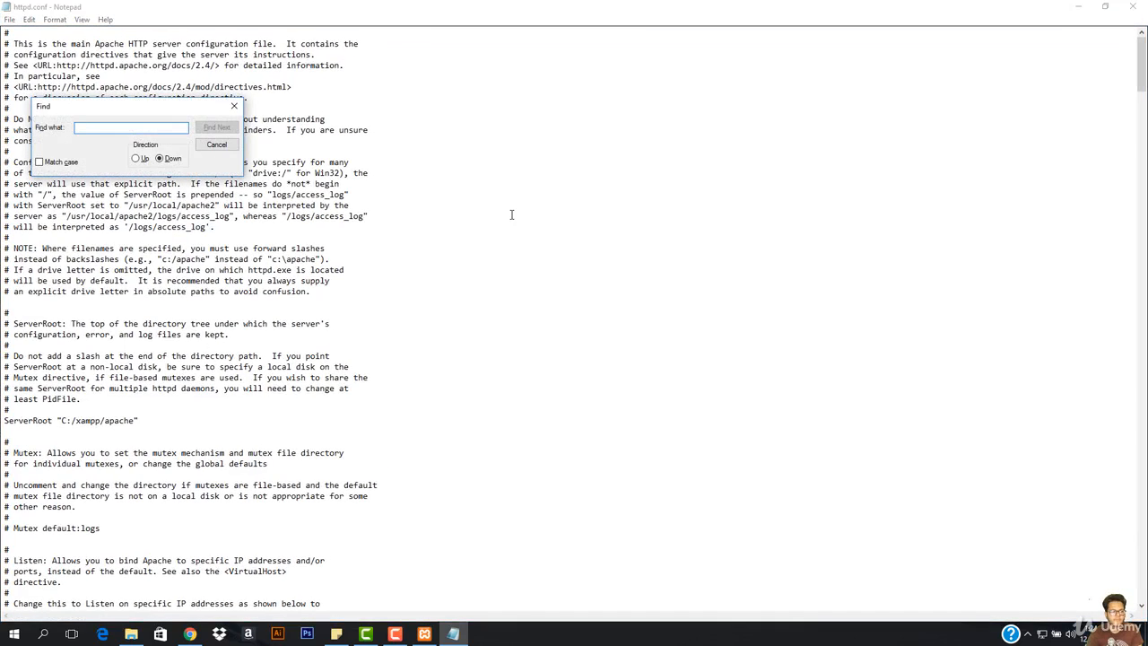
pyautogui.press('Escape')
pyautogui.click(1105, 6)
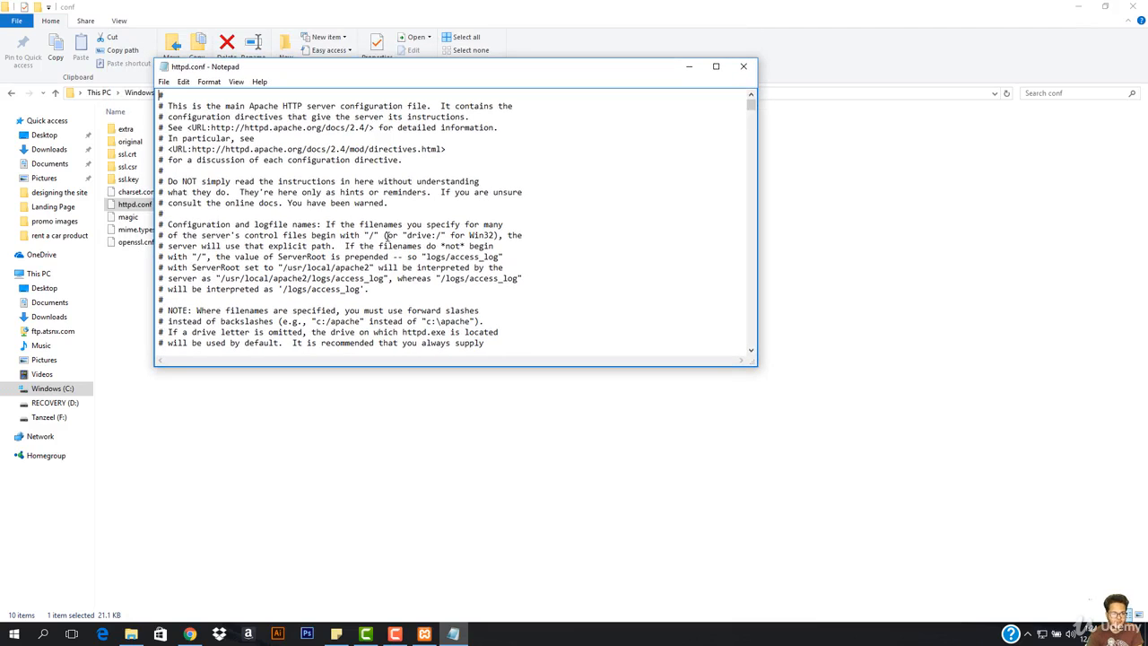
# Find "listen" in httpd.conf and set the port of the uncommented Listen directive to 8080
pyautogui.hotkey('ctrl', 'f')
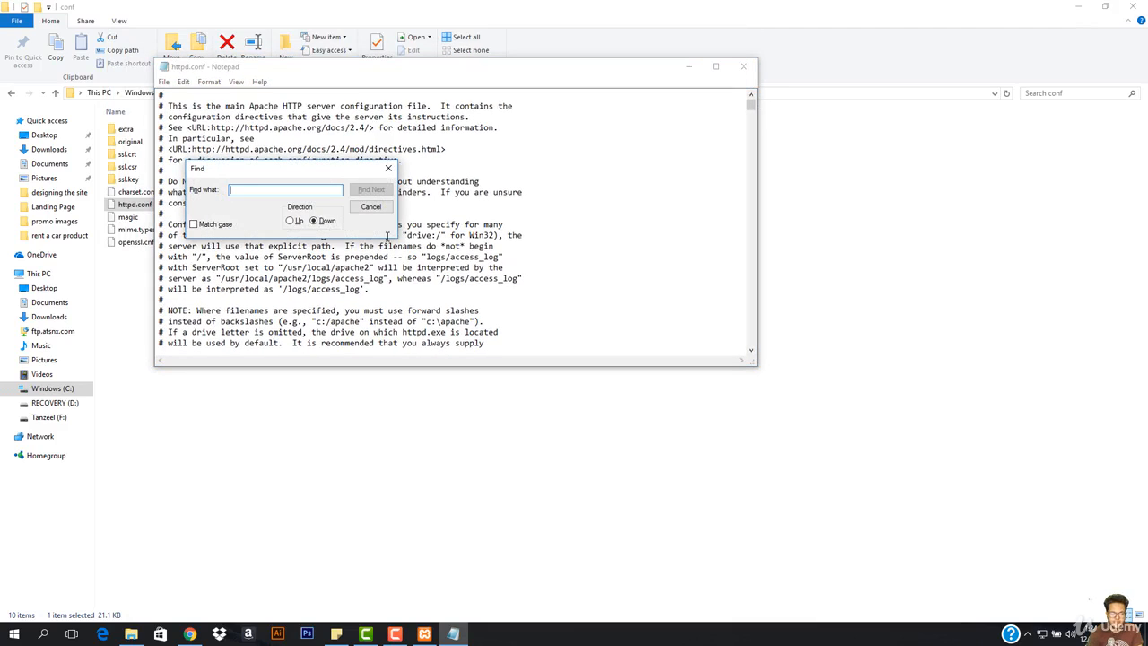
pyautogui.write('l')
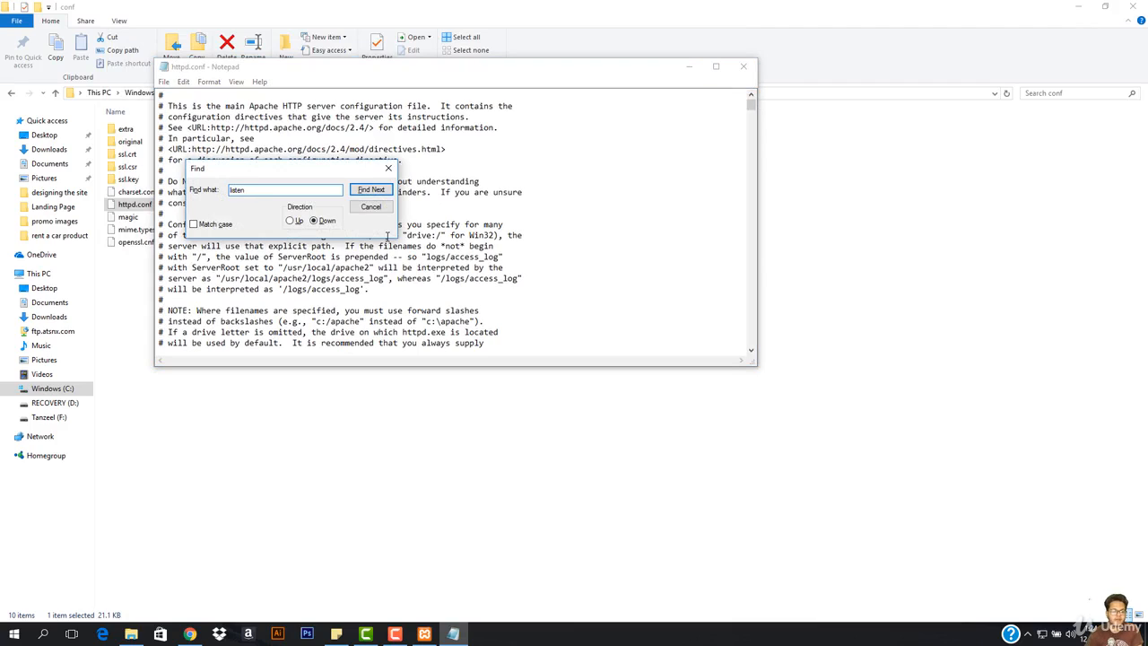
pyautogui.write('isten')
pyautogui.click(371, 189)
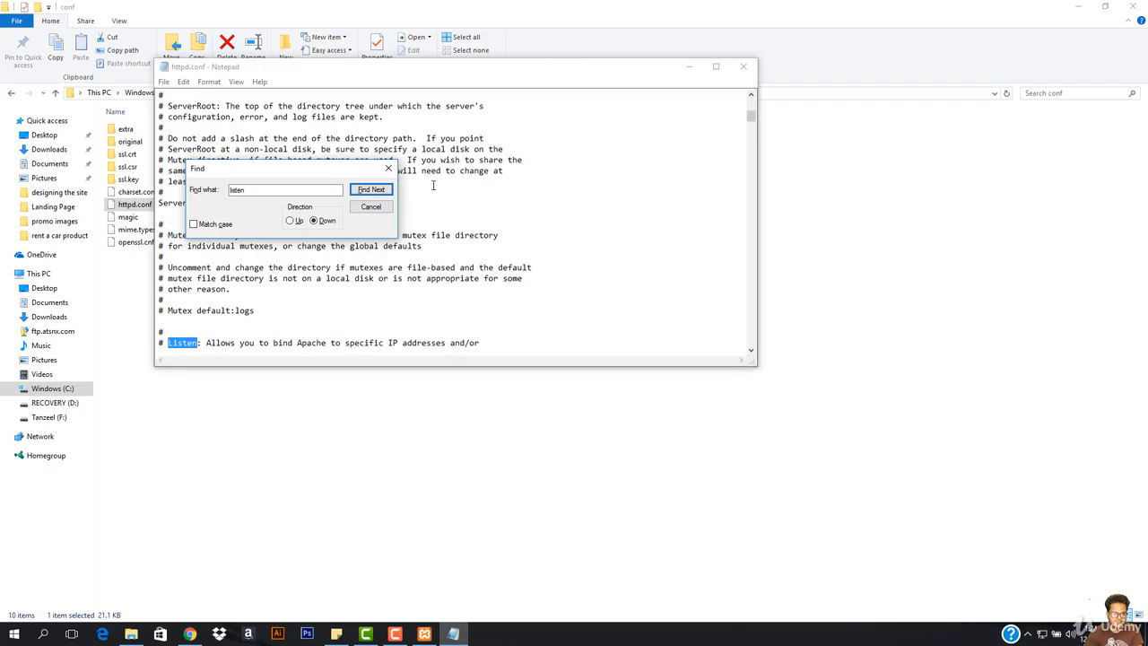
pyautogui.click(387, 168)
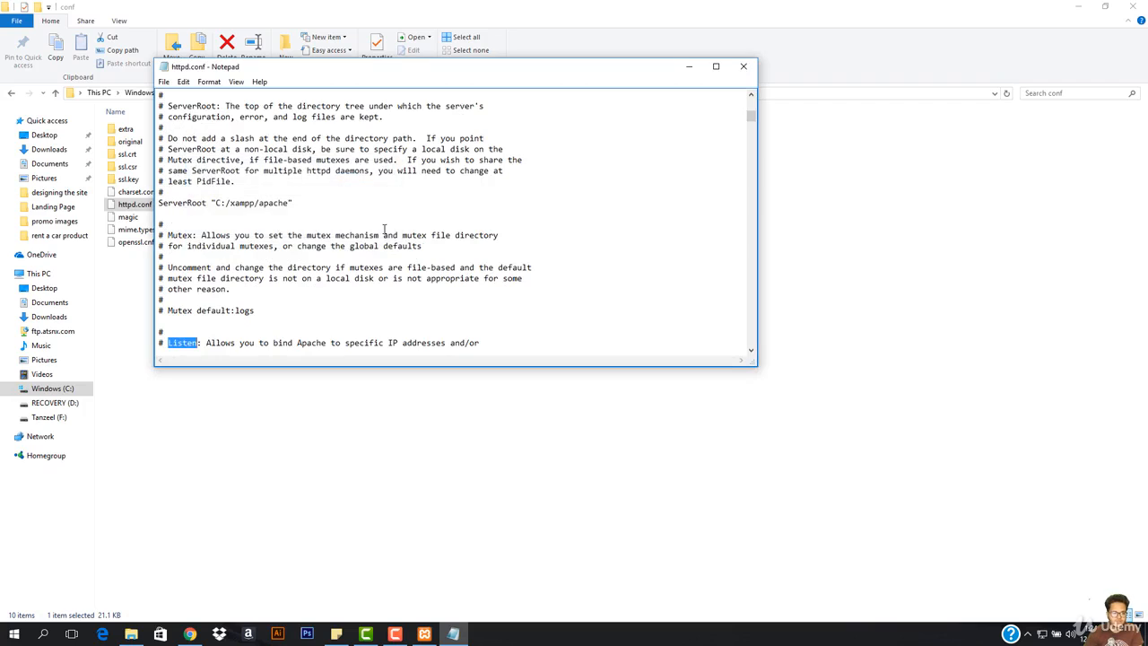
pyautogui.scroll(-4, 384, 226)
pyautogui.scroll(-1, 369, 245)
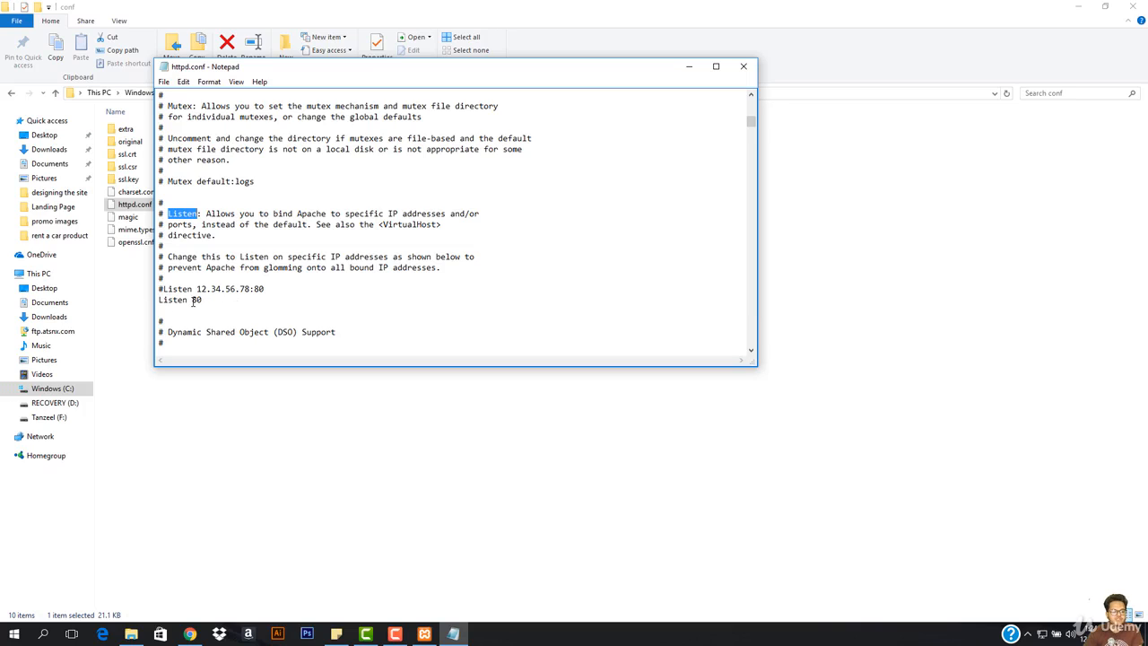
pyautogui.moveTo(193, 301); pyautogui.dragTo(201, 301)
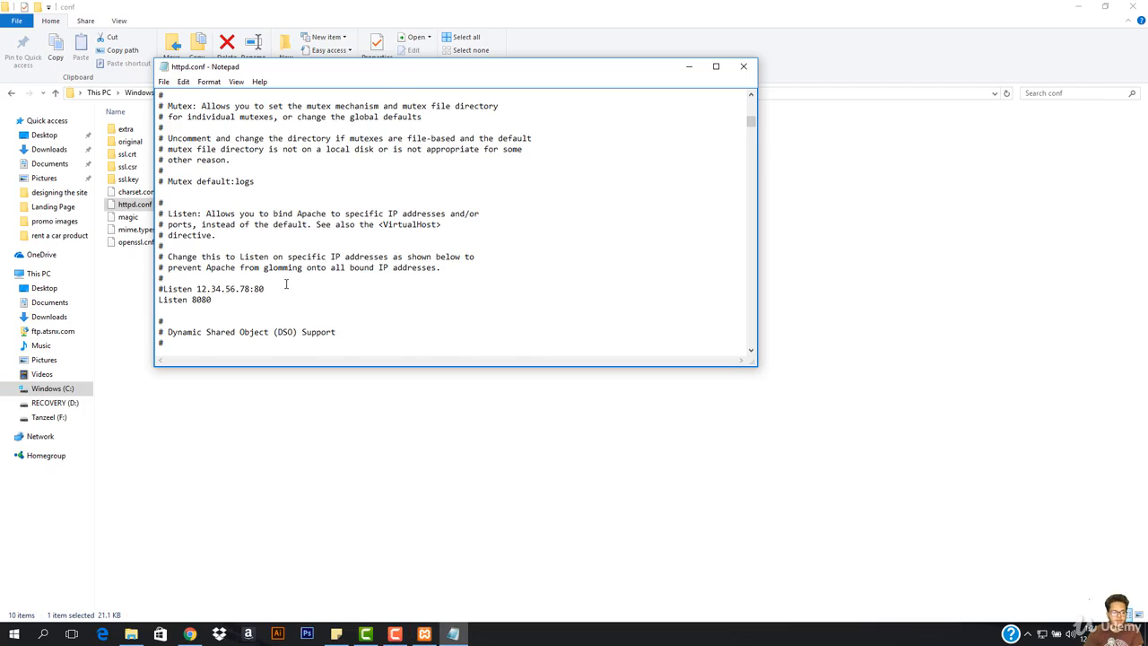
# Find "servername" in httpd.conf and set the ServerName directive to localhost:8080
pyautogui.scroll(-1, 286, 284)
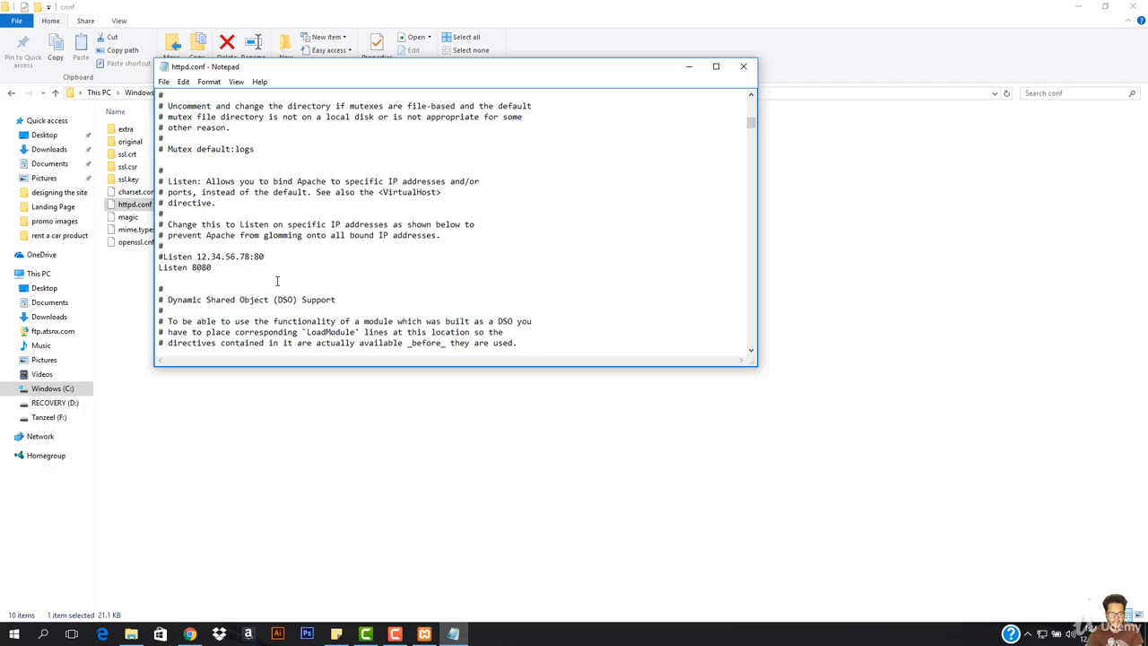
pyautogui.hotkey('ctrl', 'f')
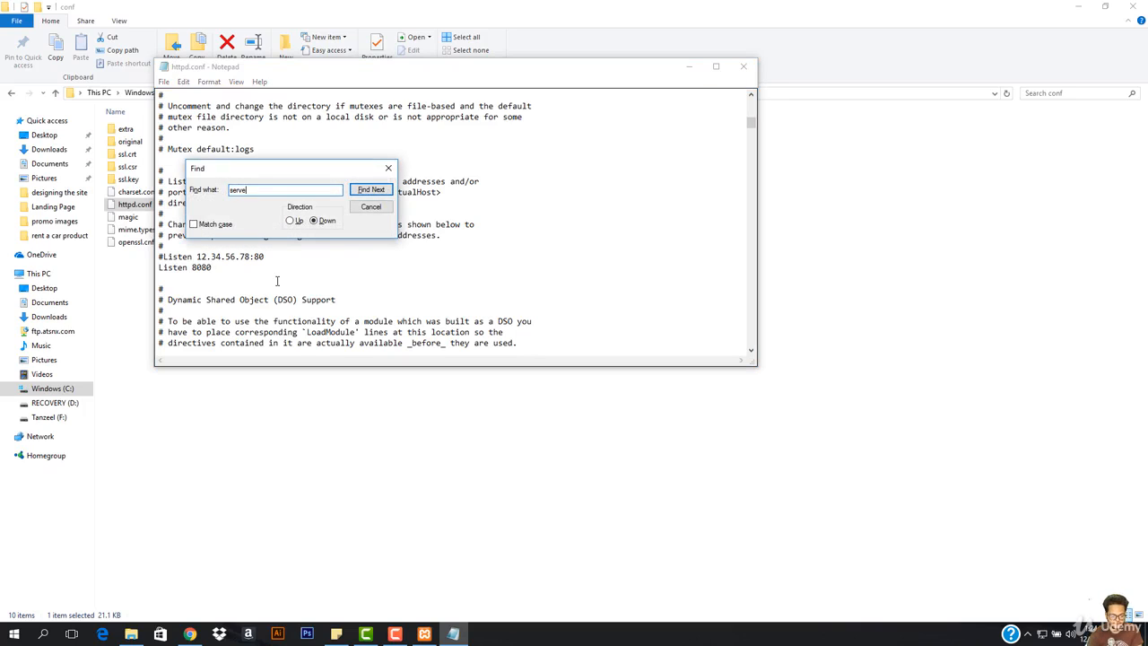
pyautogui.write('servername')
pyautogui.press('Return')
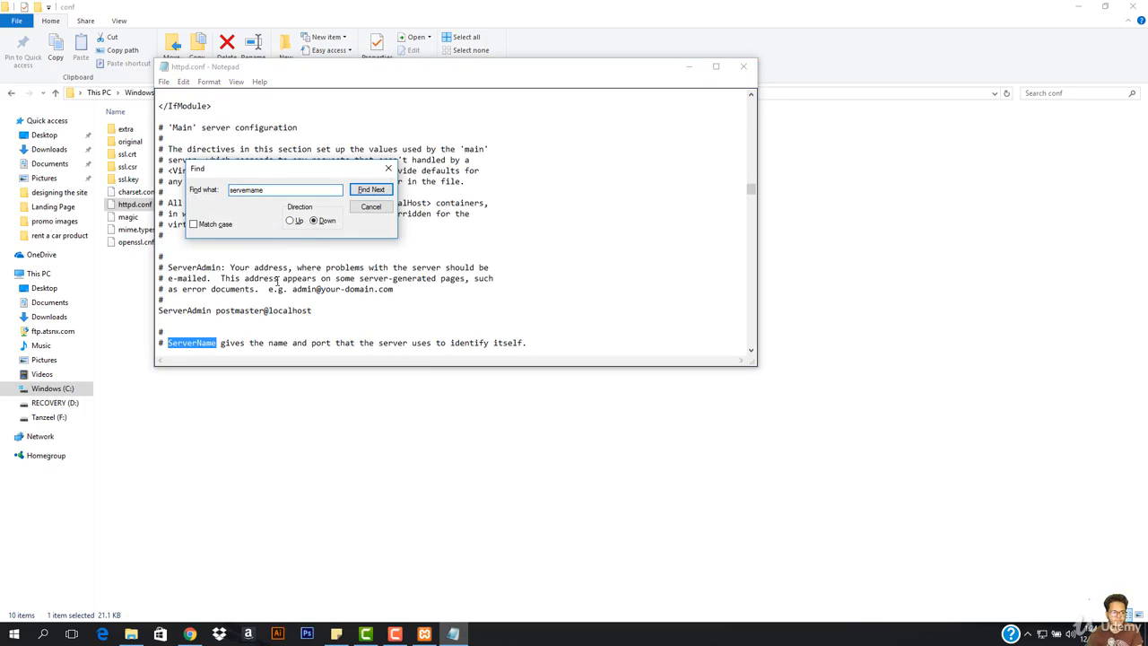
pyautogui.click(388, 169)
pyautogui.scroll(-2, 327, 269)
pyautogui.scroll(-1, 326, 269)
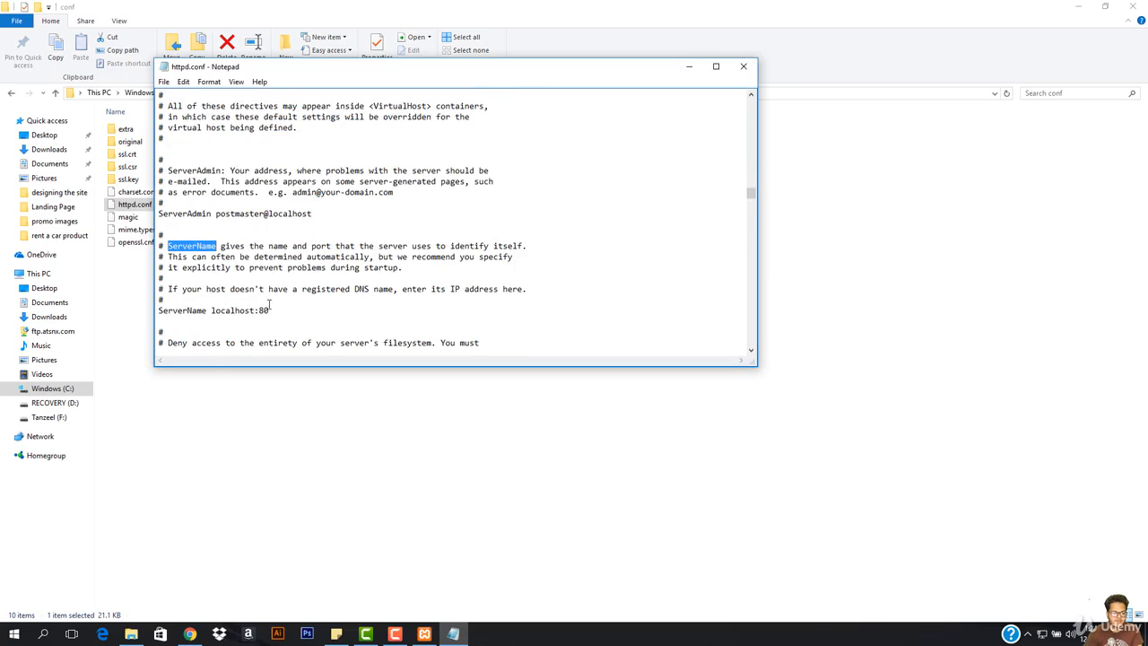
pyautogui.click(270, 311)
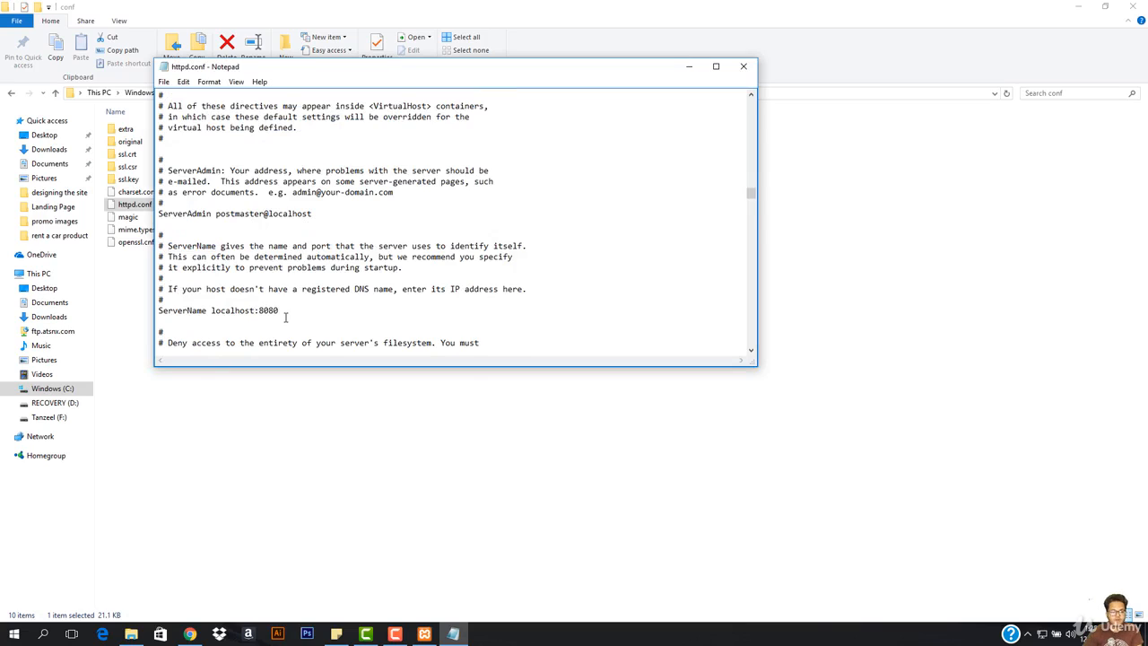
# Save the changes to httpd.conf and close the file
pyautogui.click(164, 82)
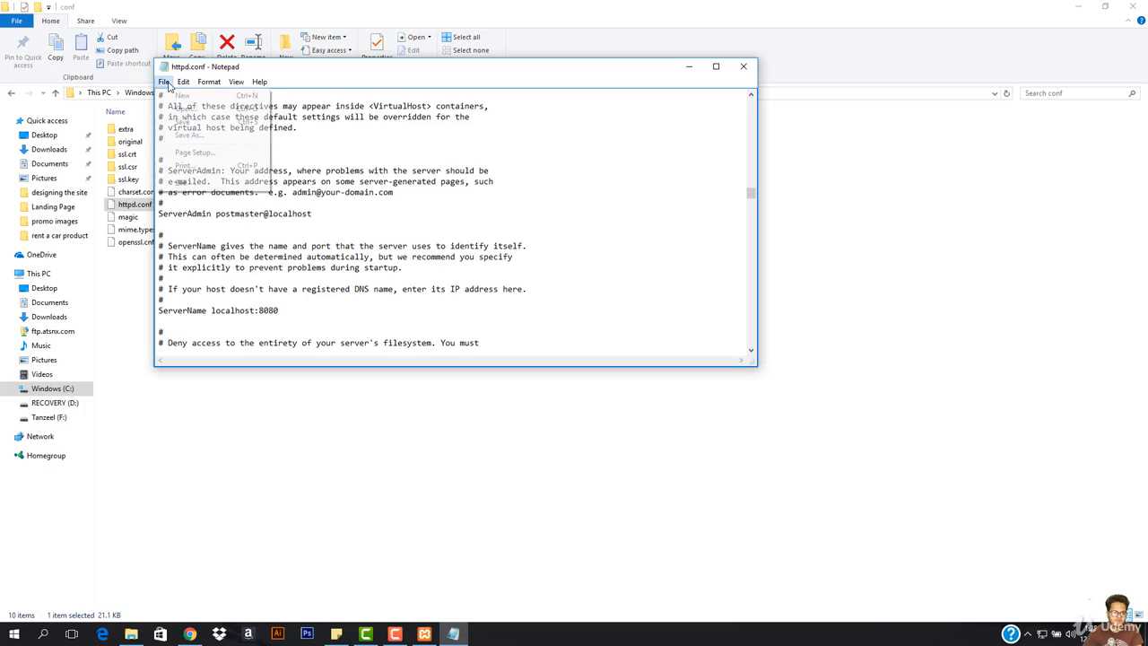
pyautogui.click(182, 122)
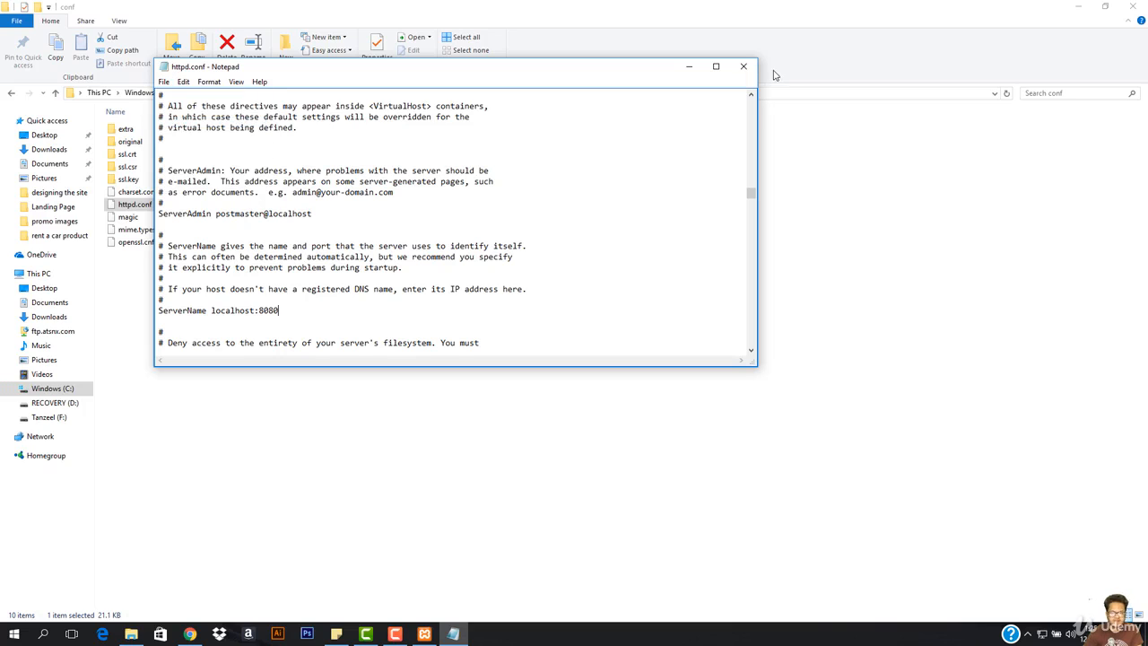
pyautogui.click(743, 67)
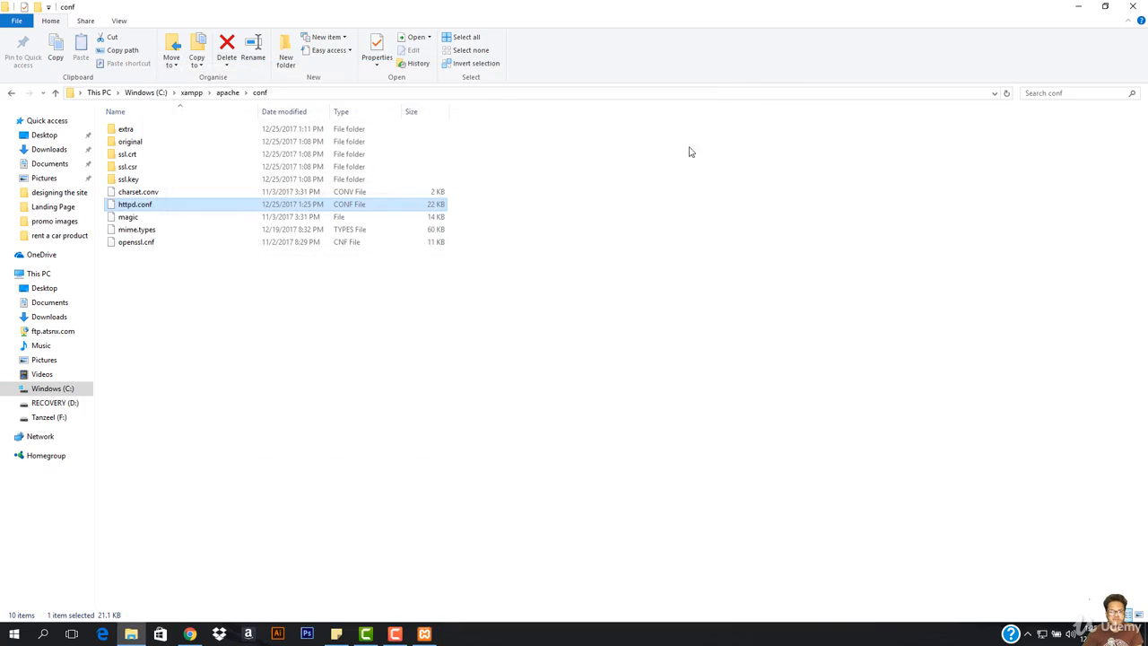
# Switch to the XAMPP Control Panel, then stop the Apache module and start it again
pyautogui.click(424, 634)
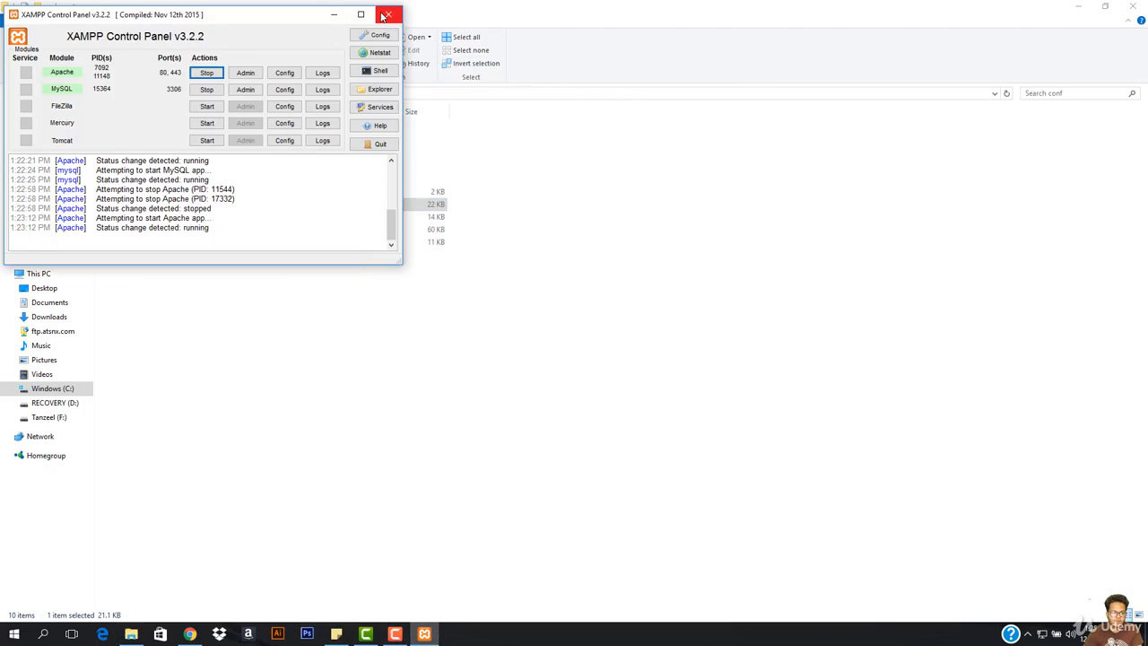
pyautogui.click(206, 72)
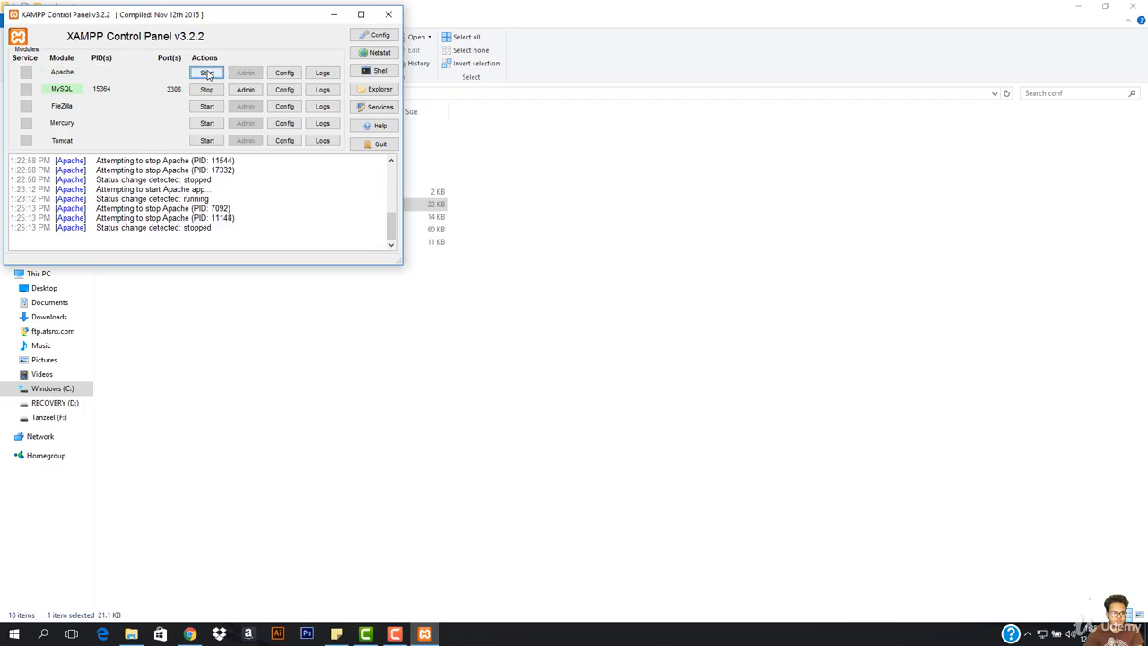
pyautogui.click(206, 73)
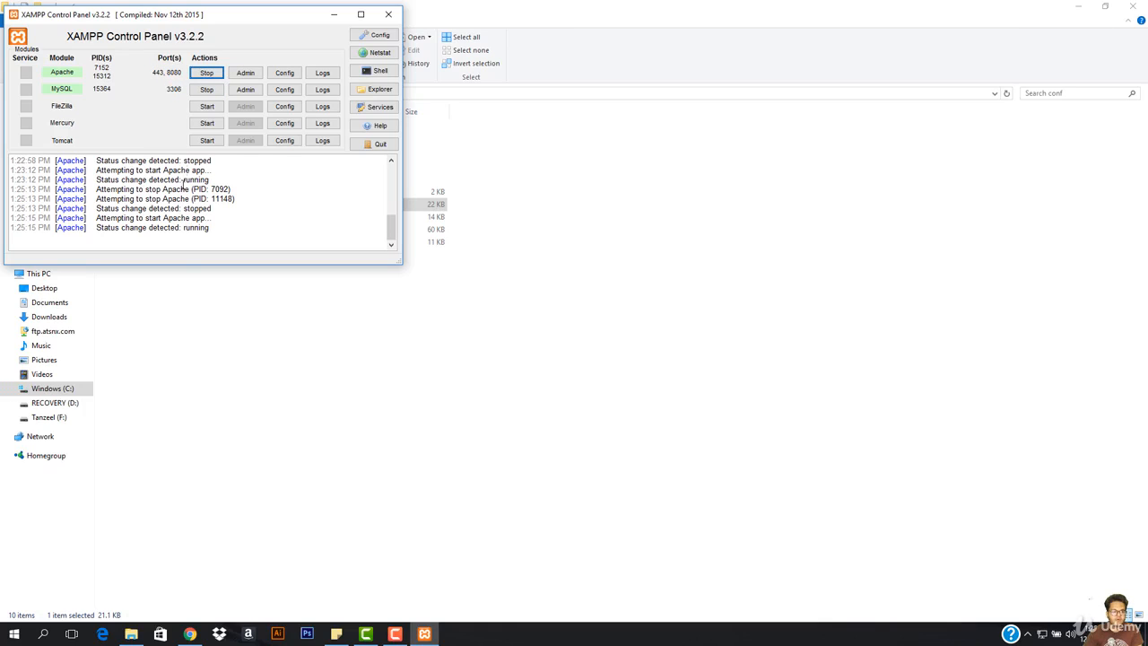
# Switch to Chrome and try to load localhost without a port or the dashboard path
pyautogui.click(189, 633)
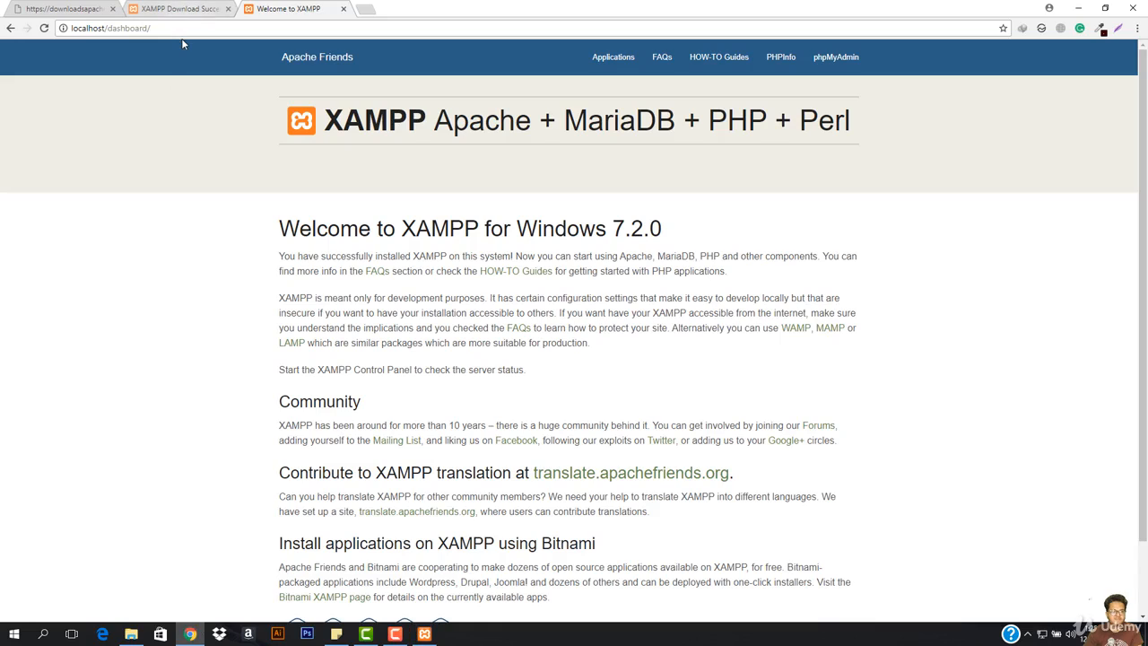
pyautogui.moveTo(153, 28); pyautogui.dragTo(107, 43)
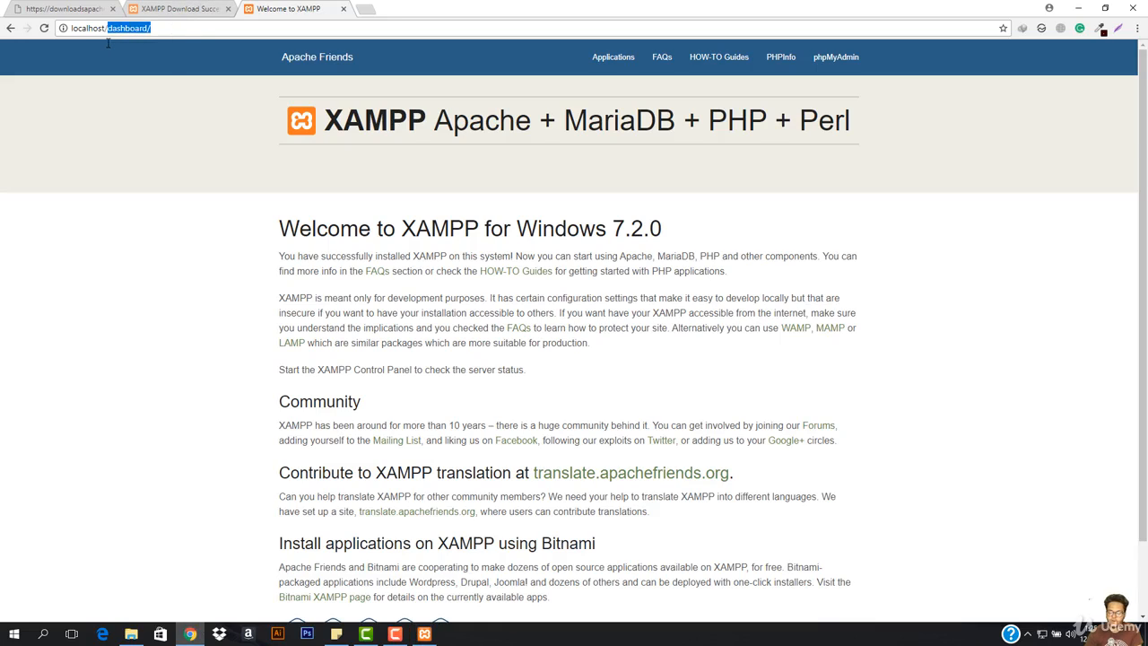
pyautogui.press('BackSpace')
pyautogui.press('Return')
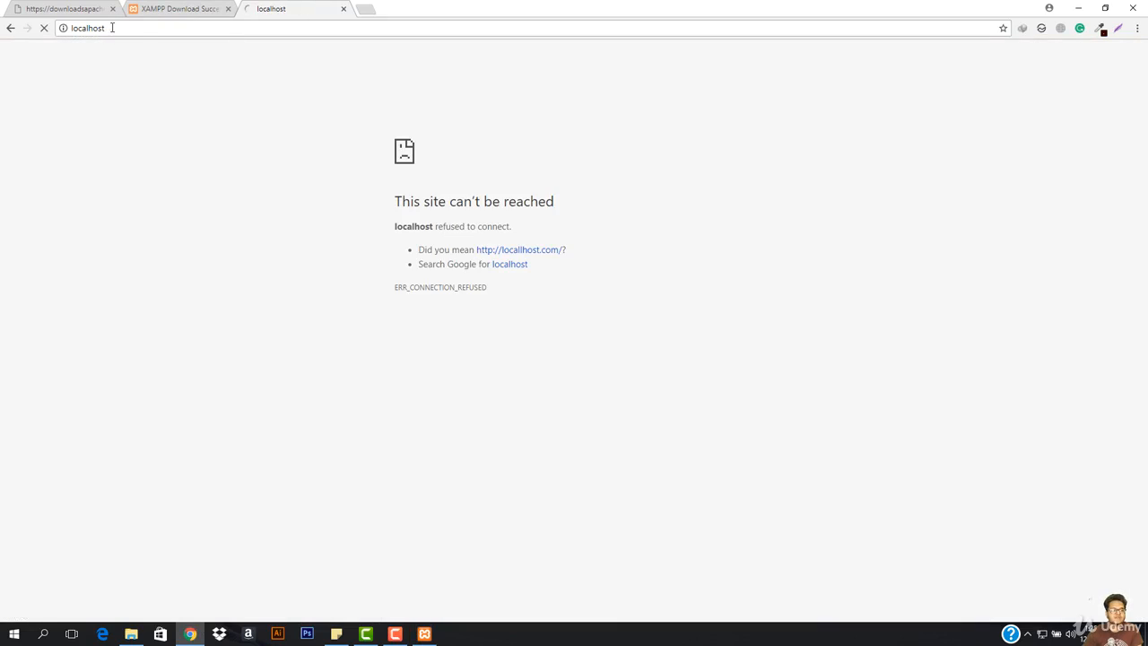
# Load localhost:8080 in the current browser tab
pyautogui.click(141, 28)
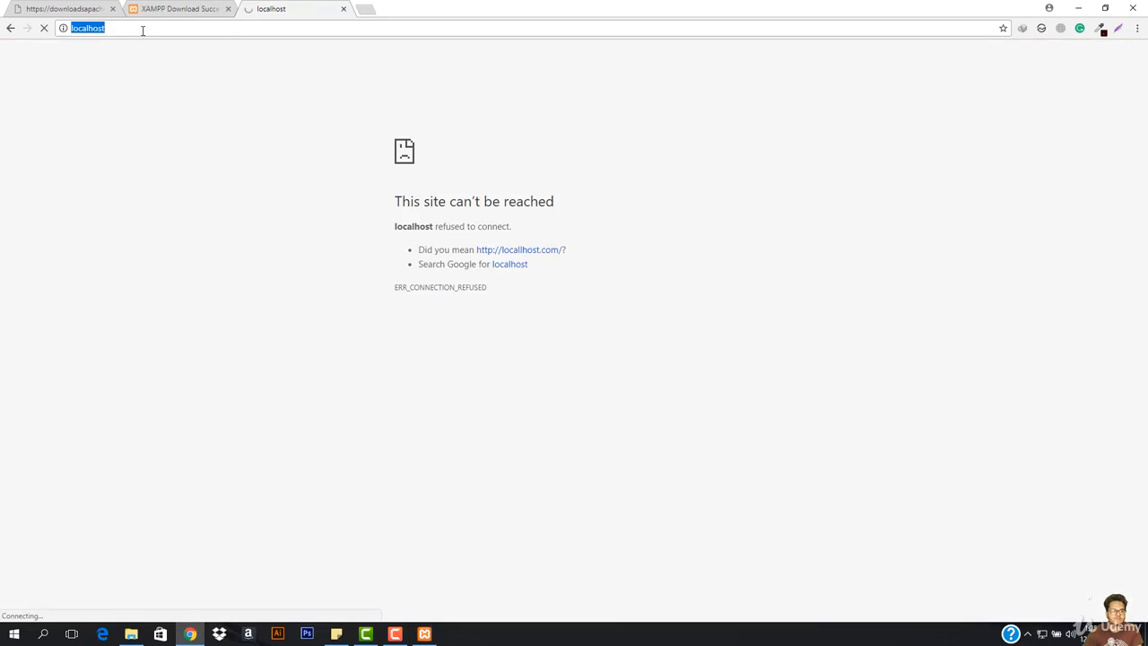
pyautogui.click(140, 28)
pyautogui.write(':8080')
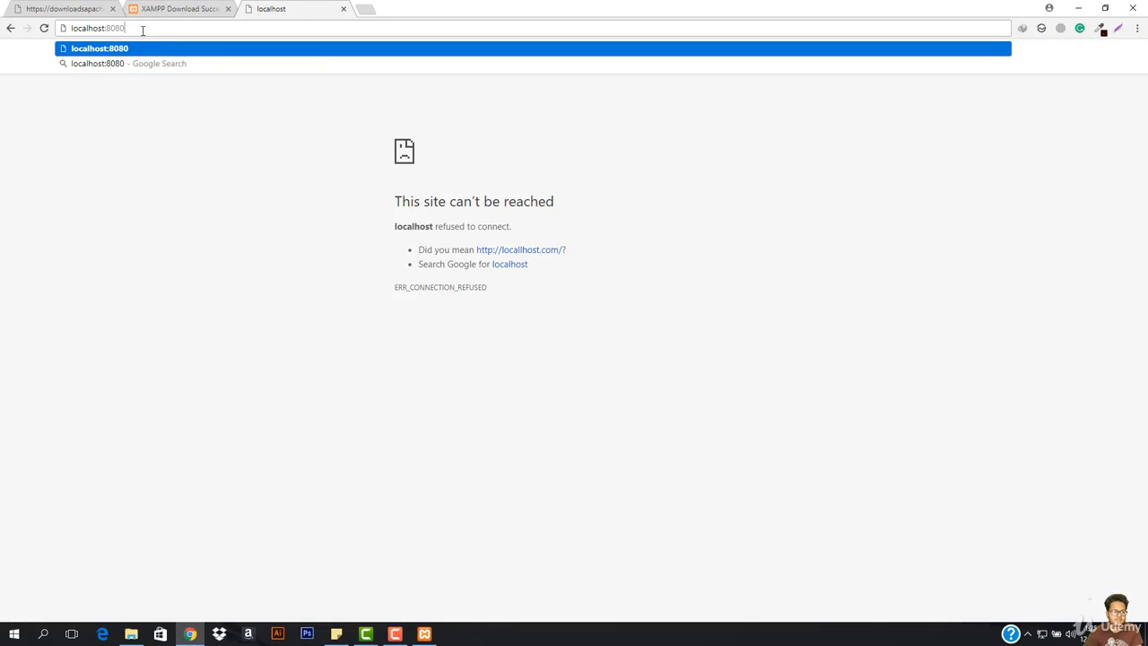
pyautogui.press('Return')
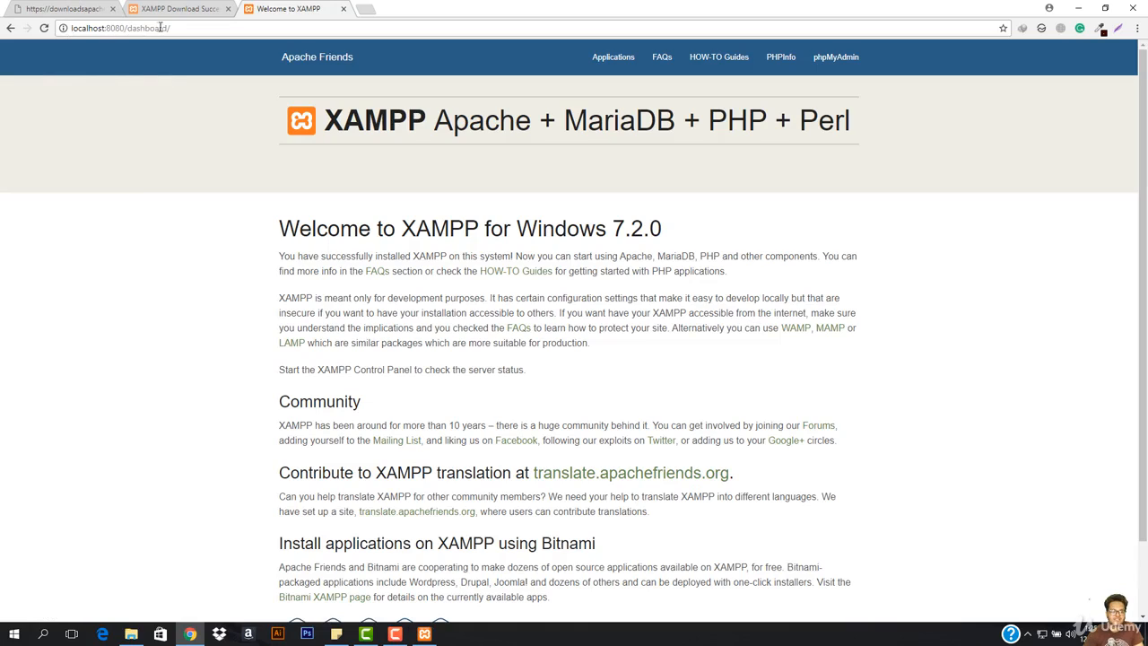
# Look through the XAMPP dashboard page, from the title and welcome text to the community and Bitnami sections
pyautogui.scroll(-1, 365, 166)
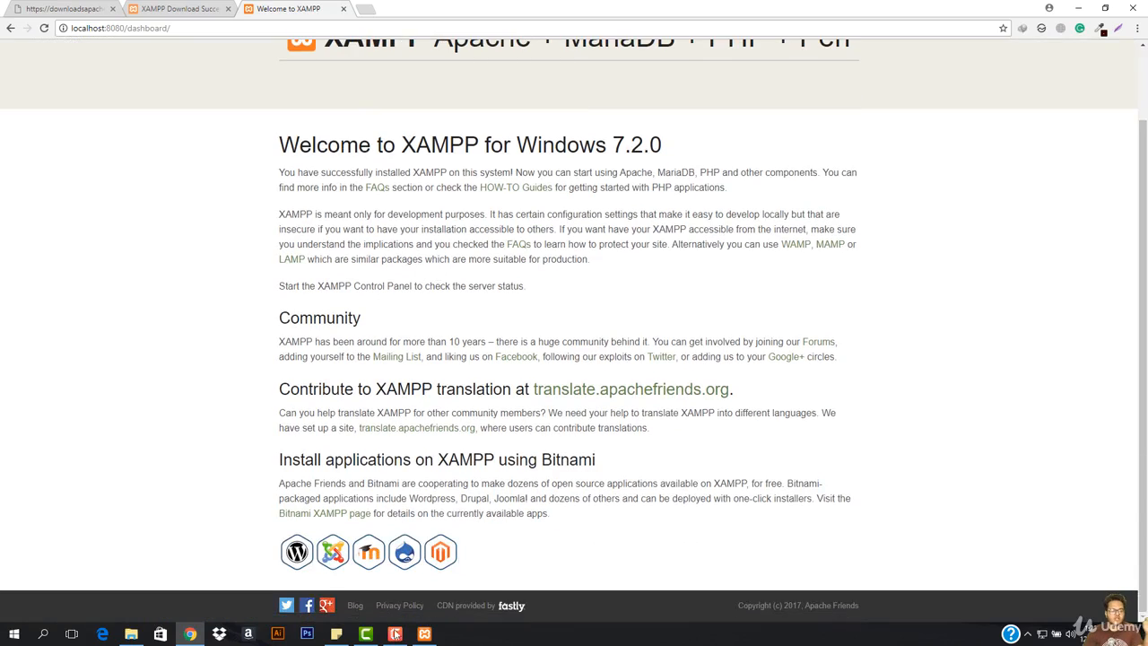
pyautogui.scroll(1, 192, 109)
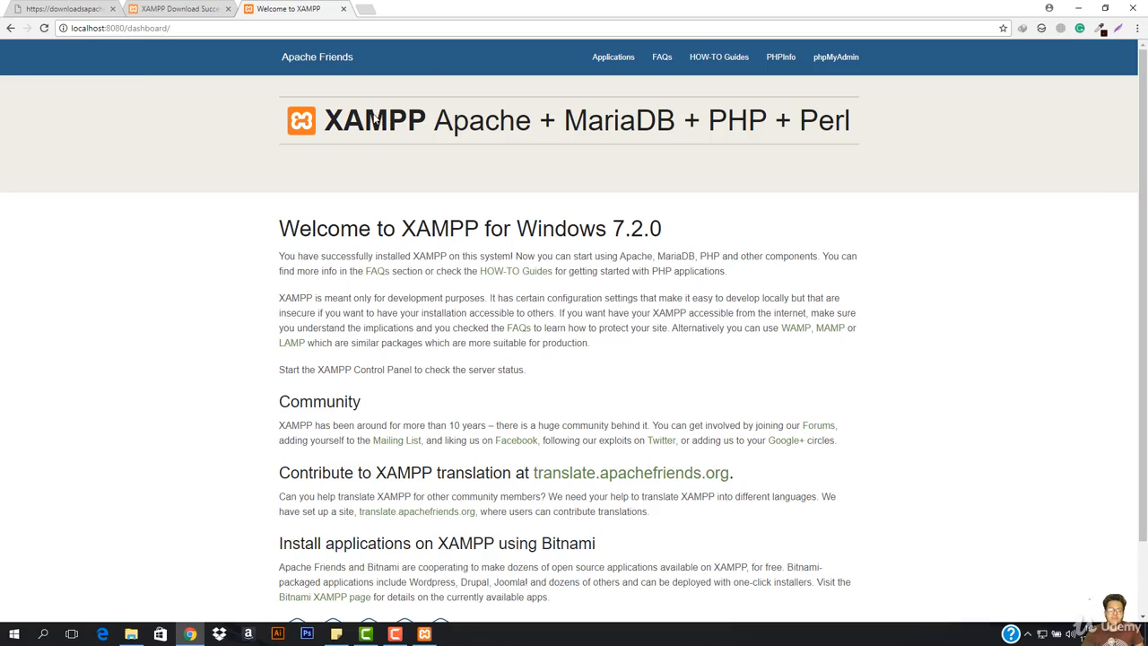
pyautogui.moveTo(372, 117); pyautogui.dragTo(427, 123)
pyautogui.click(495, 126)
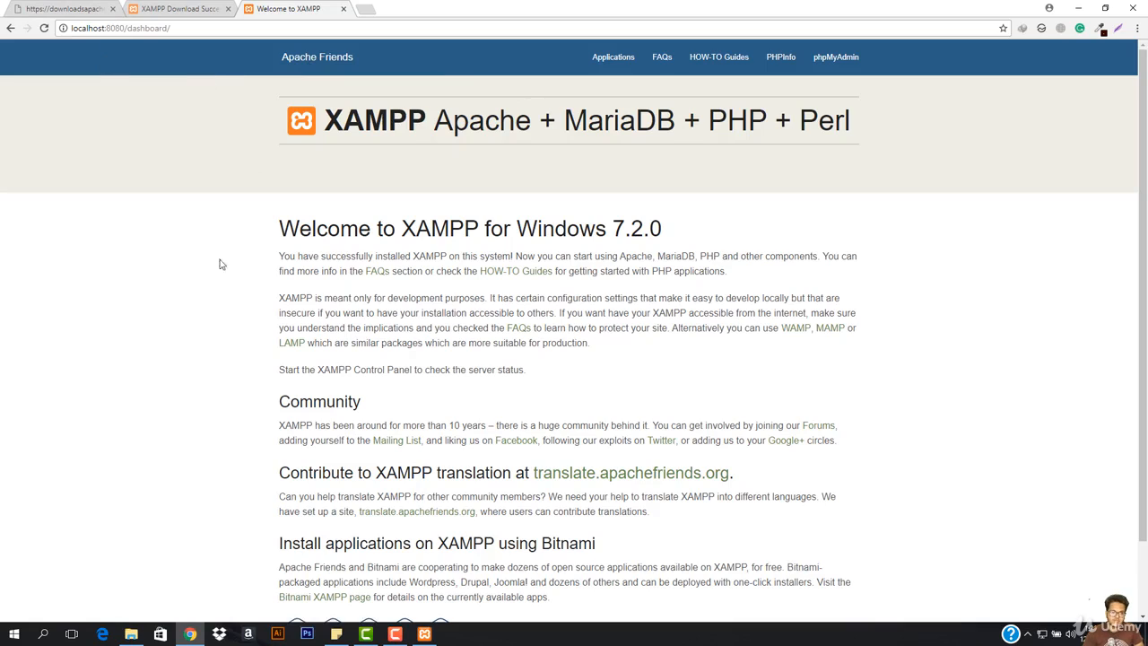
pyautogui.scroll(-1, 269, 233)
pyautogui.scroll(1, 421, 269)
pyautogui.moveTo(324, 121); pyautogui.dragTo(896, 143)
pyautogui.click(110, 207)
pyautogui.moveTo(279, 241); pyautogui.dragTo(251, 235)
pyautogui.click(725, 257)
pyautogui.click(271, 226)
pyautogui.scroll(-2, 412, 376)
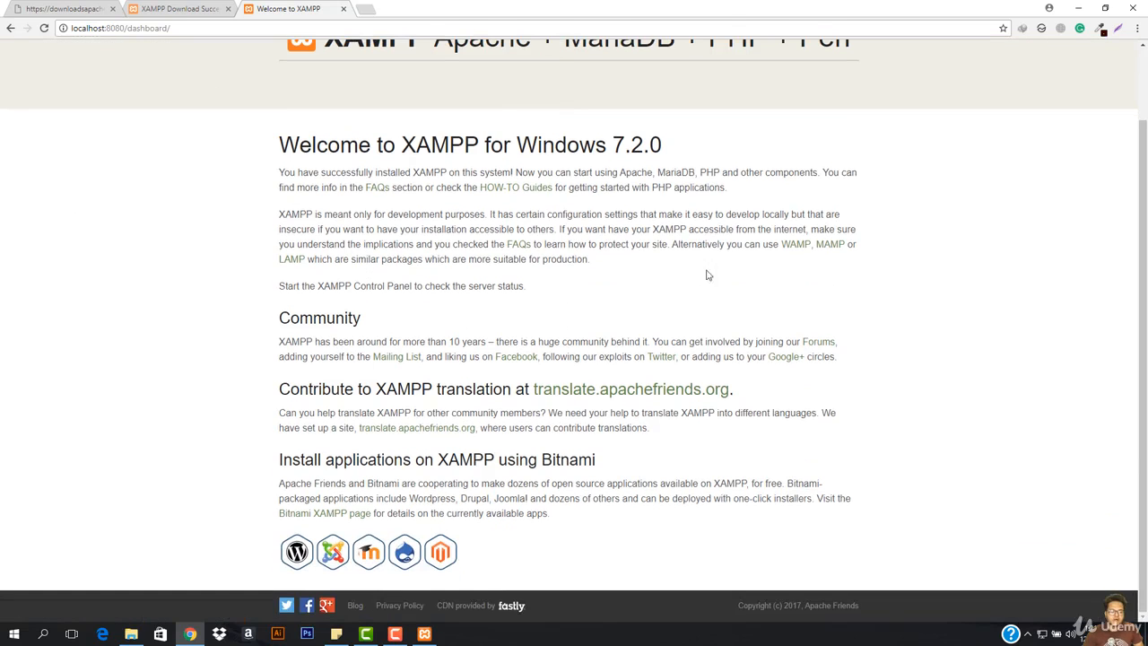
pyautogui.scroll(2, 706, 274)
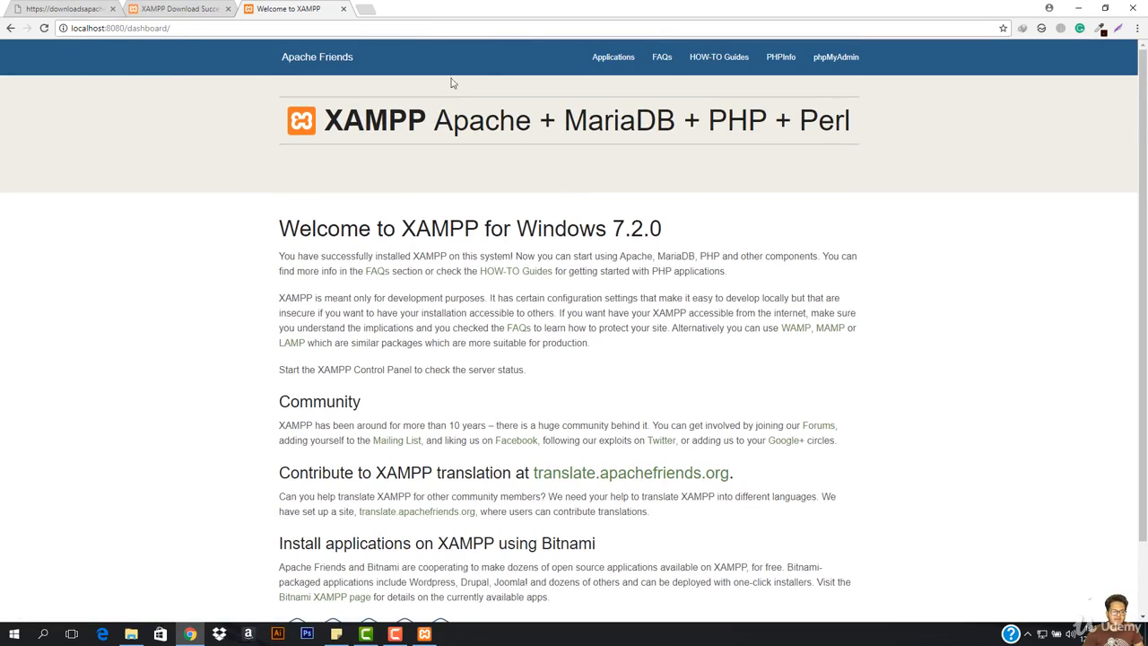
pyautogui.scroll(-1, 600, 150)
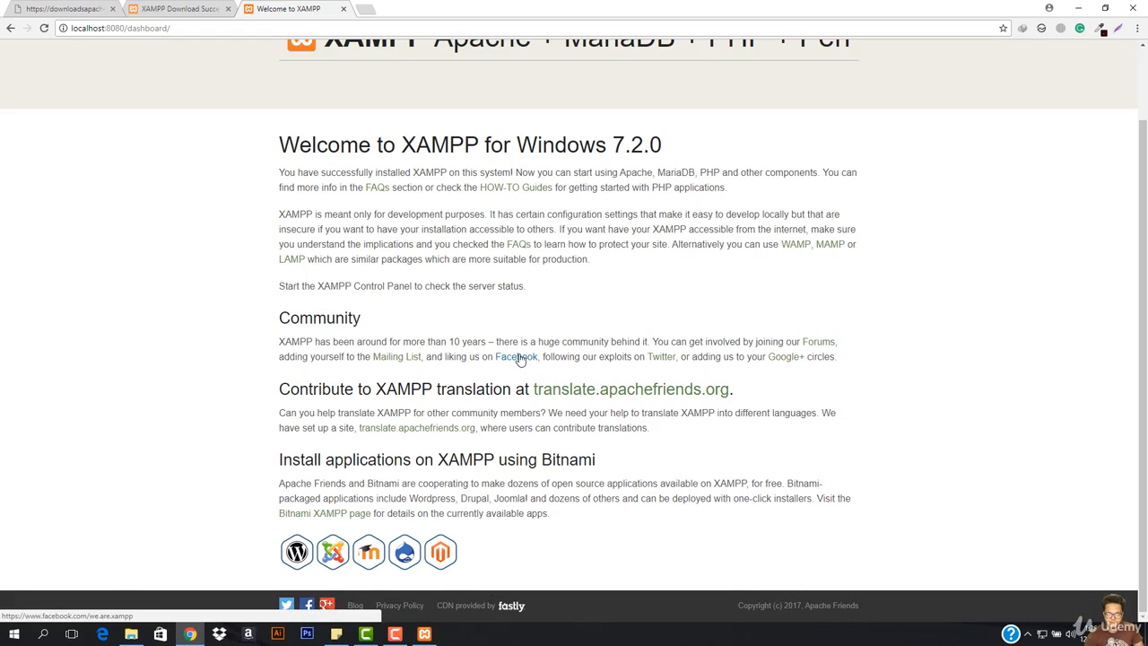
pyautogui.scroll(2, 586, 368)
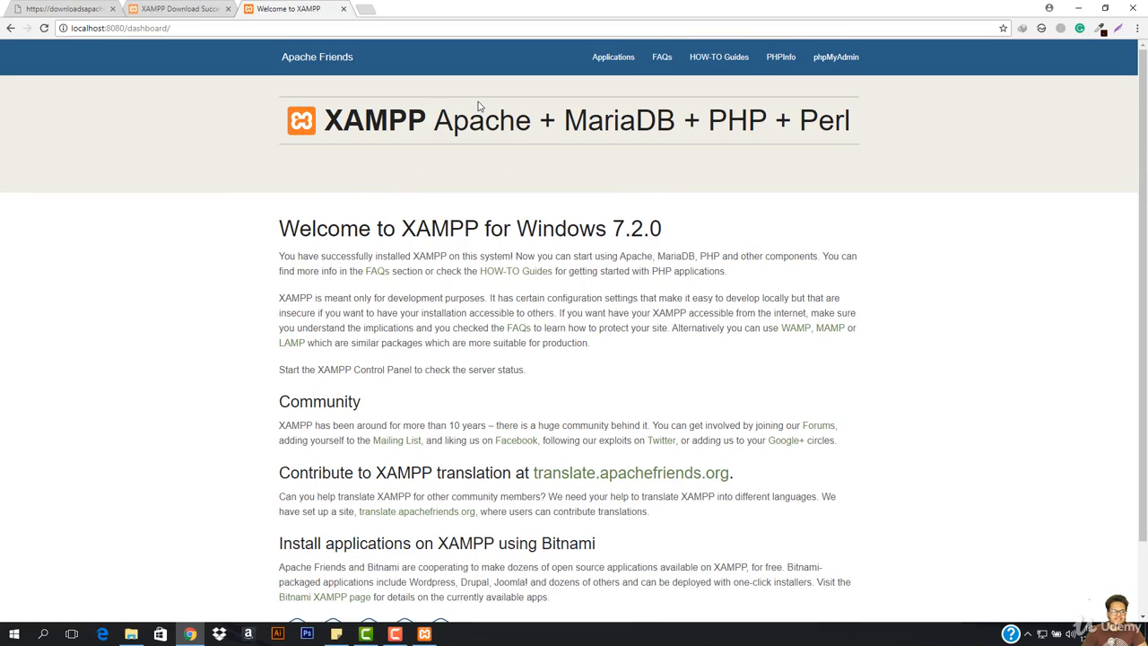
# Open wordpress.org in a new browser tab and go to its Download WordPress page
pyautogui.click(370, 10)
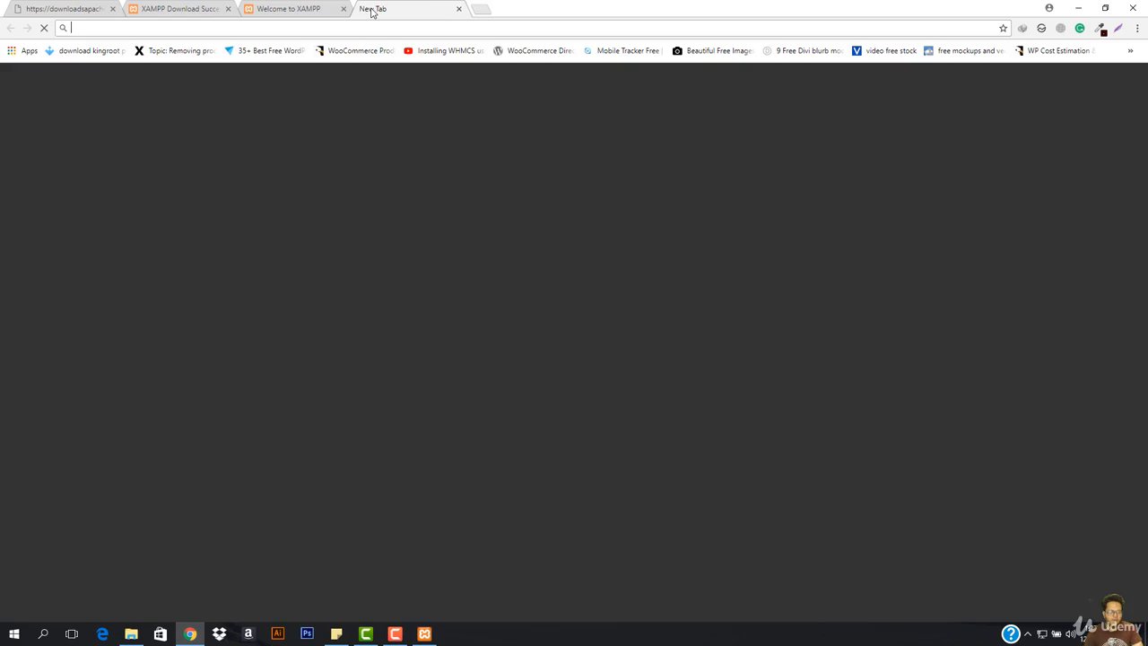
pyautogui.write('wordpress.org')
pyautogui.press('Return')
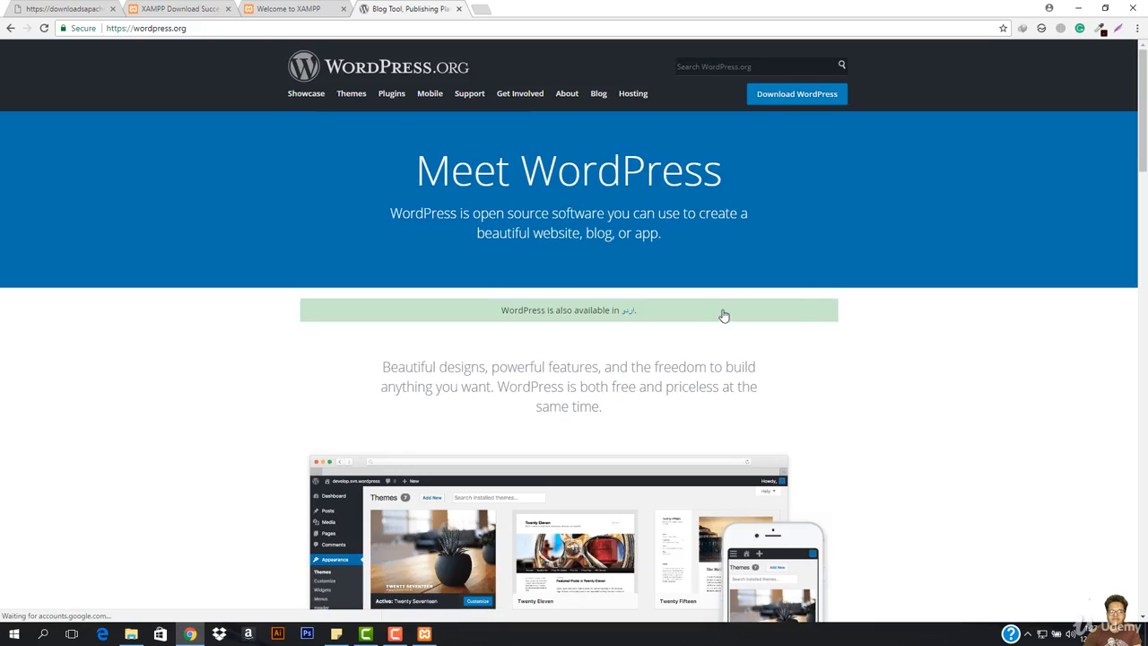
pyautogui.click(287, 9)
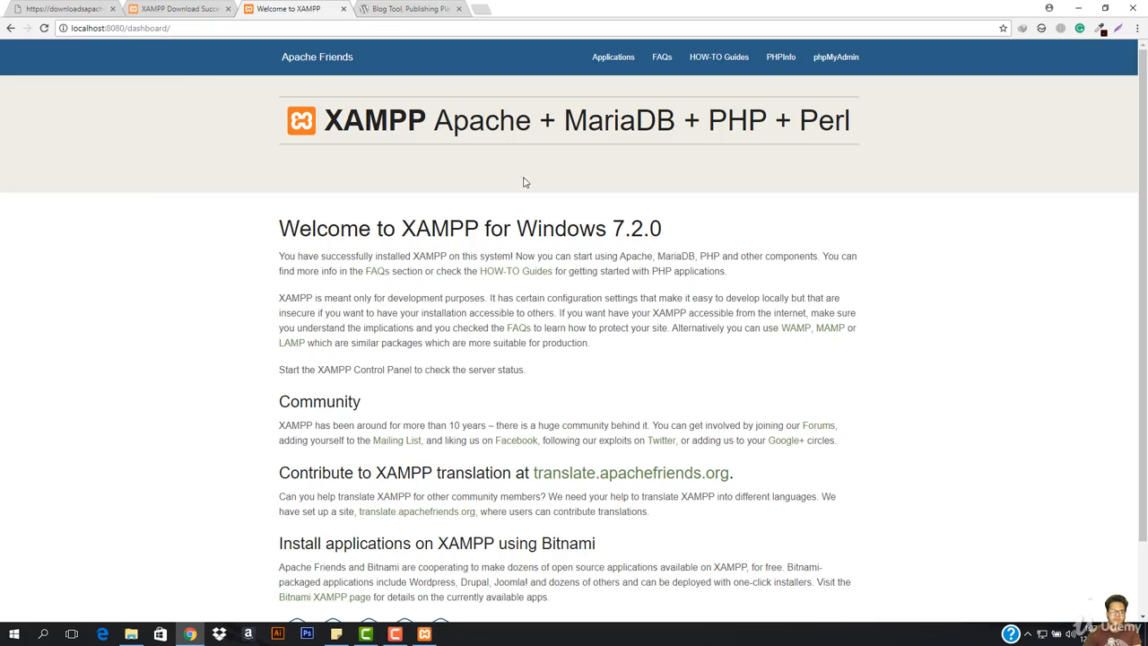
pyautogui.click(421, 9)
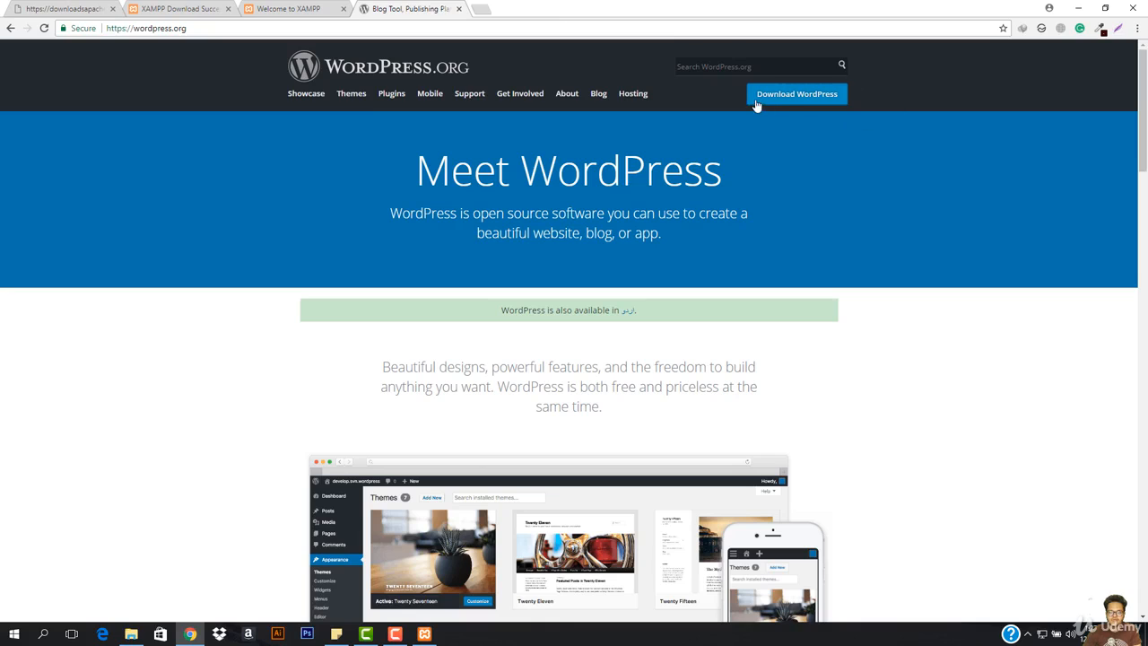
pyautogui.click(808, 96)
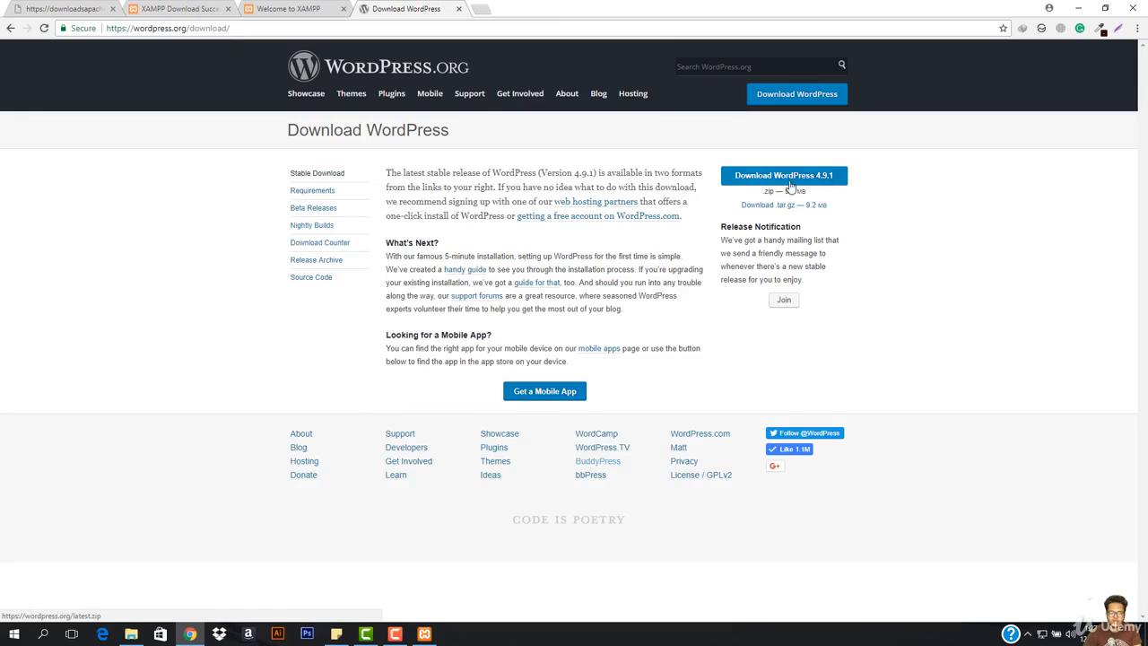
# Switch to File Explorer and open the Compressed folder inside Downloads
pyautogui.click(131, 633)
pyautogui.click(43, 149)
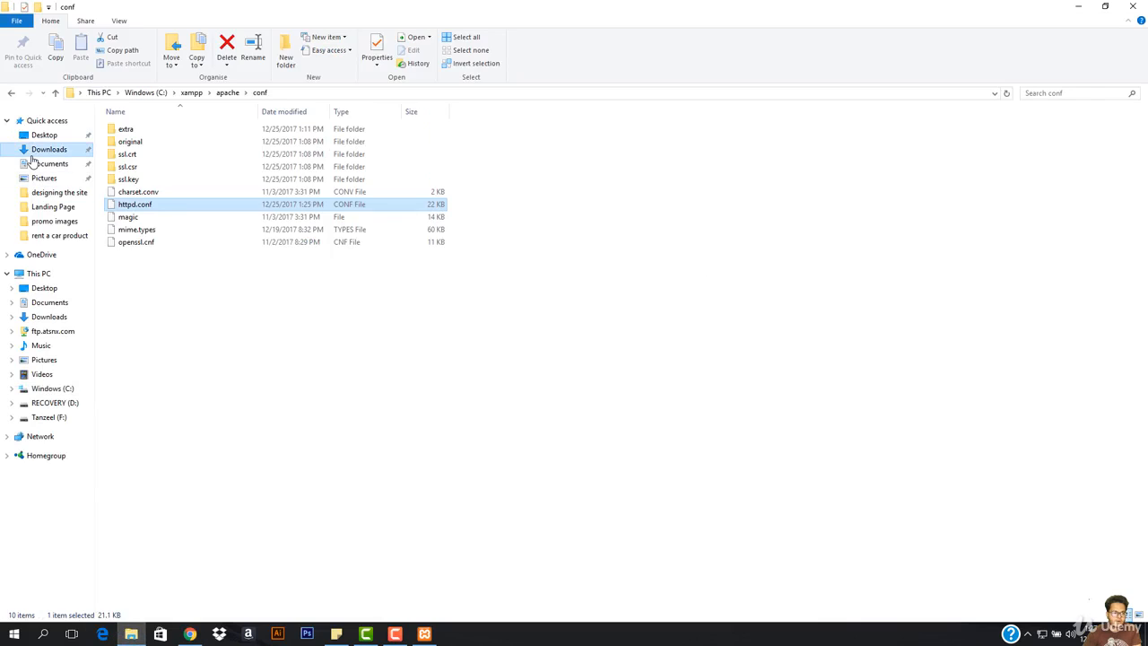
pyautogui.doubleClick(137, 153)
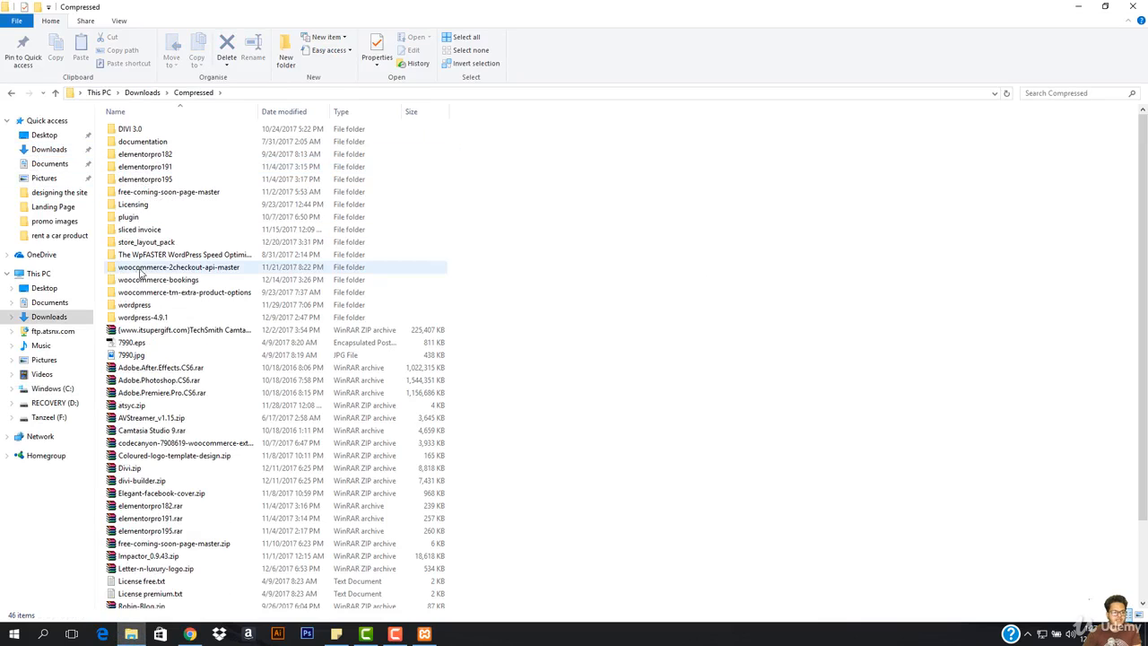
# Place wordpress-4.9.1.zip from the Compressed folder on the desktop and open the archive in WinRAR
pyautogui.click(165, 318)
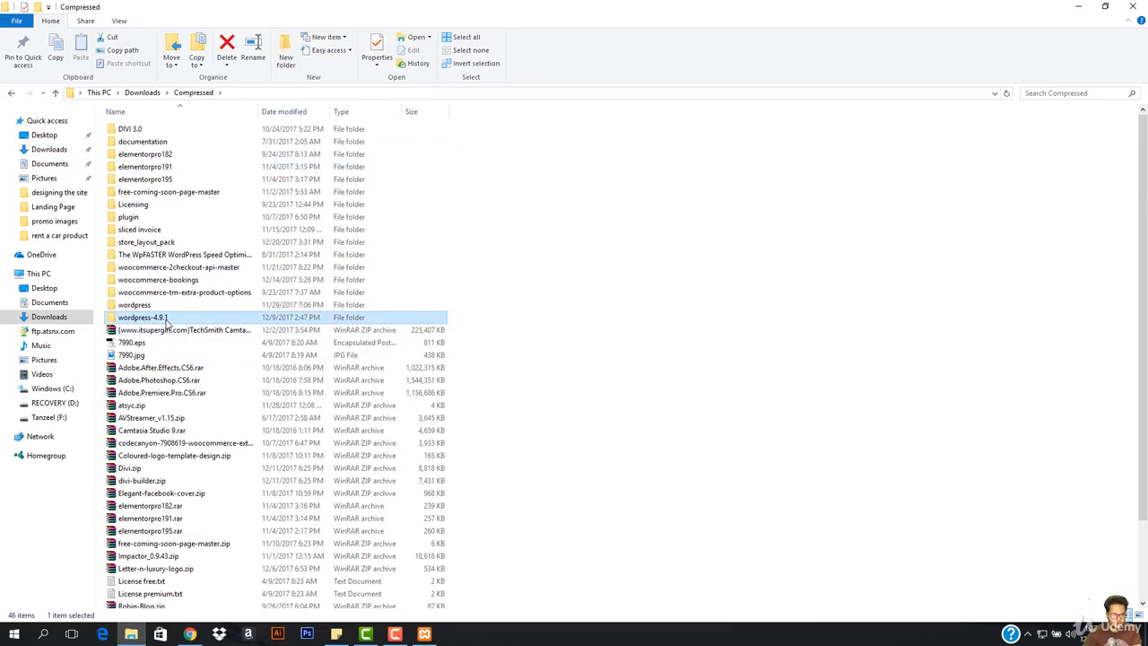
pyautogui.press('w')
pyautogui.click(164, 577)
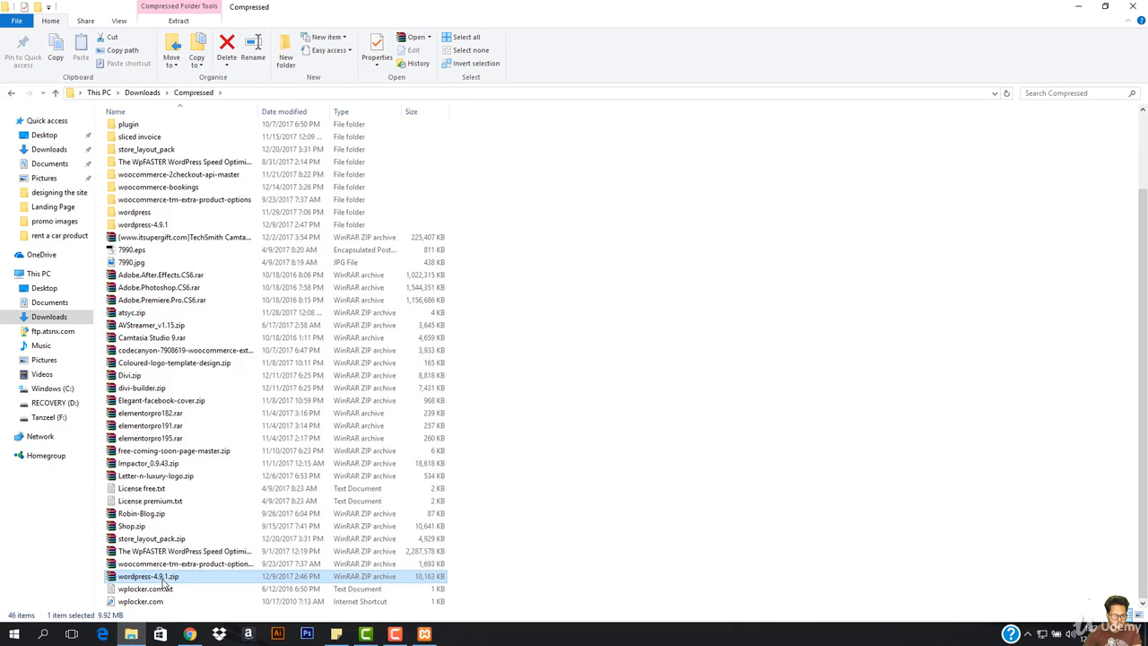
pyautogui.moveTo(154, 581); pyautogui.dragTo(493, 349)
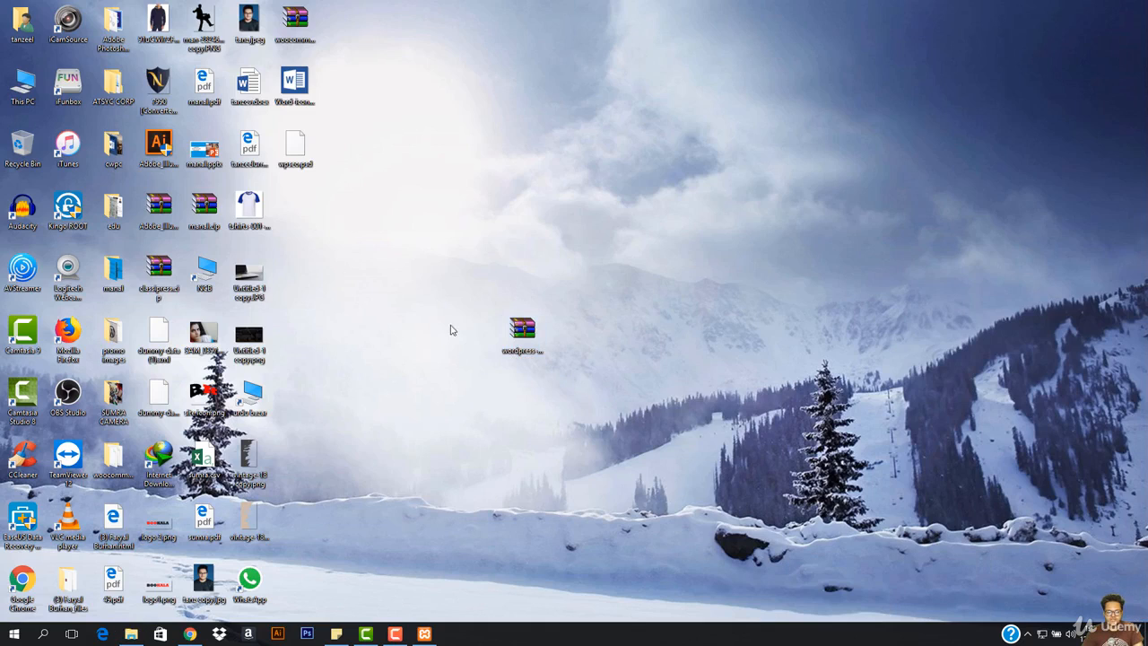
pyautogui.doubleClick(517, 346)
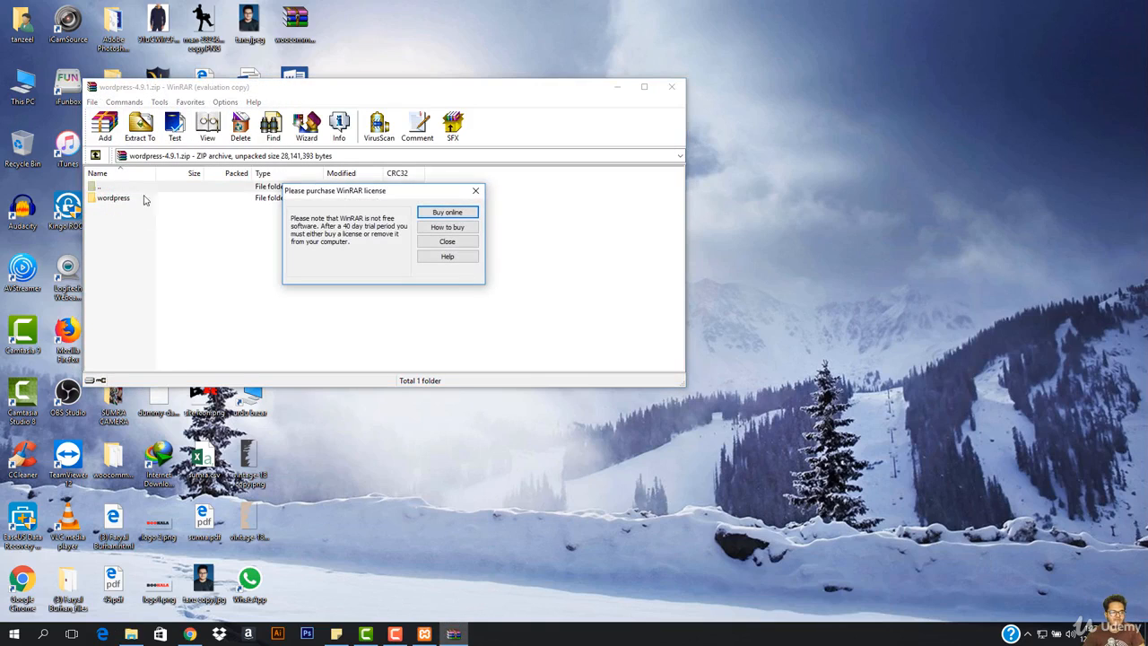
# Close the WinRAR licence notice and archive window, and extract the WordPress zip directly onto the desktop
pyautogui.click(475, 191)
pyautogui.click(671, 87)
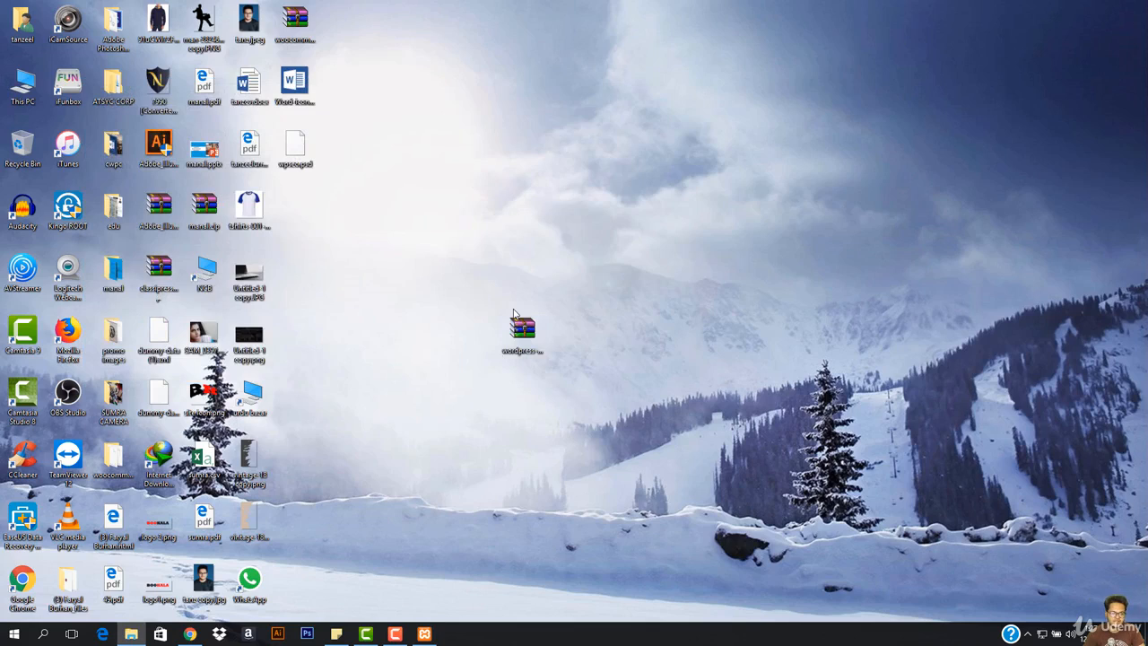
pyautogui.rightClick(524, 333)
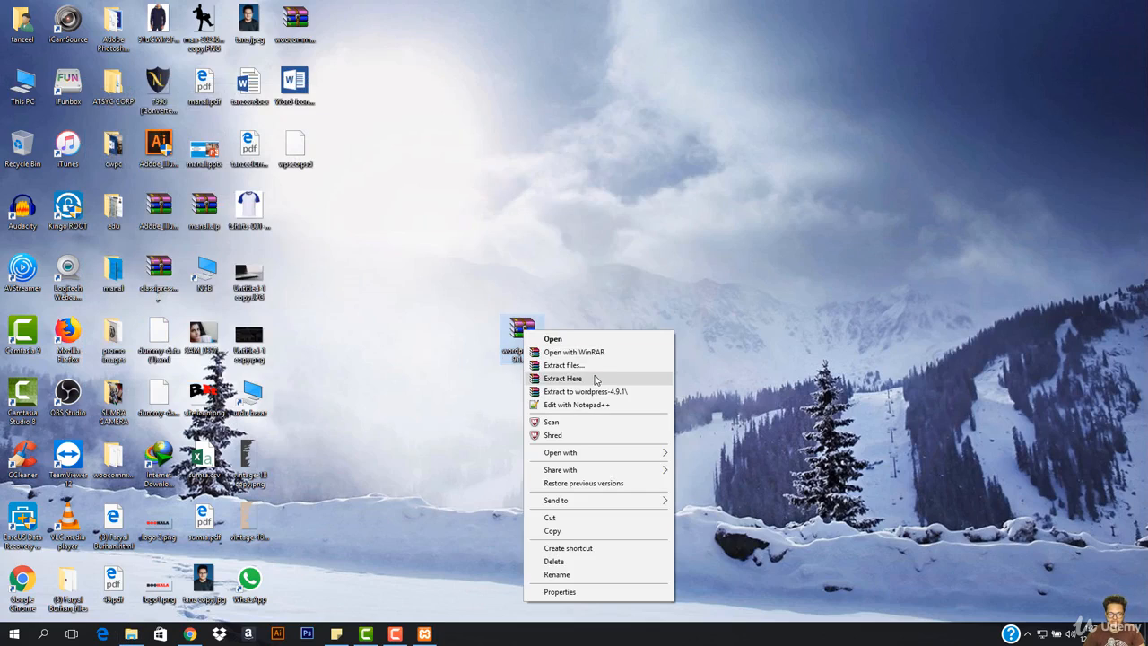
pyautogui.click(594, 380)
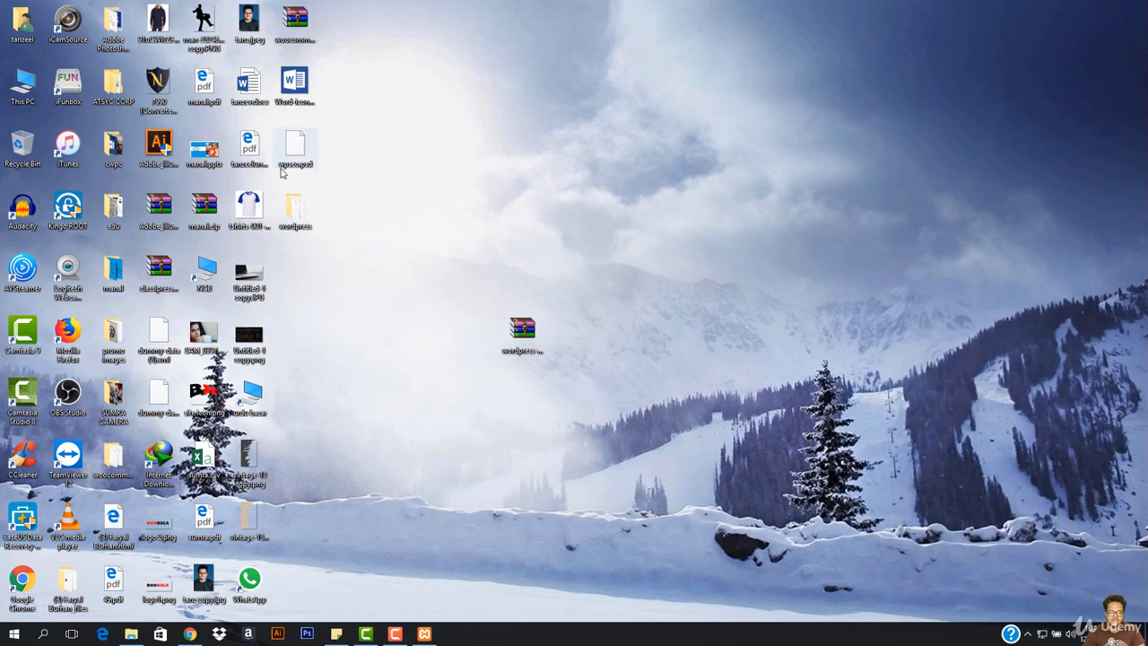
# Open the extracted wordpress folder and compress all its files and folders into a ZIP archive named wordpress.zip
pyautogui.doubleClick(295, 226)
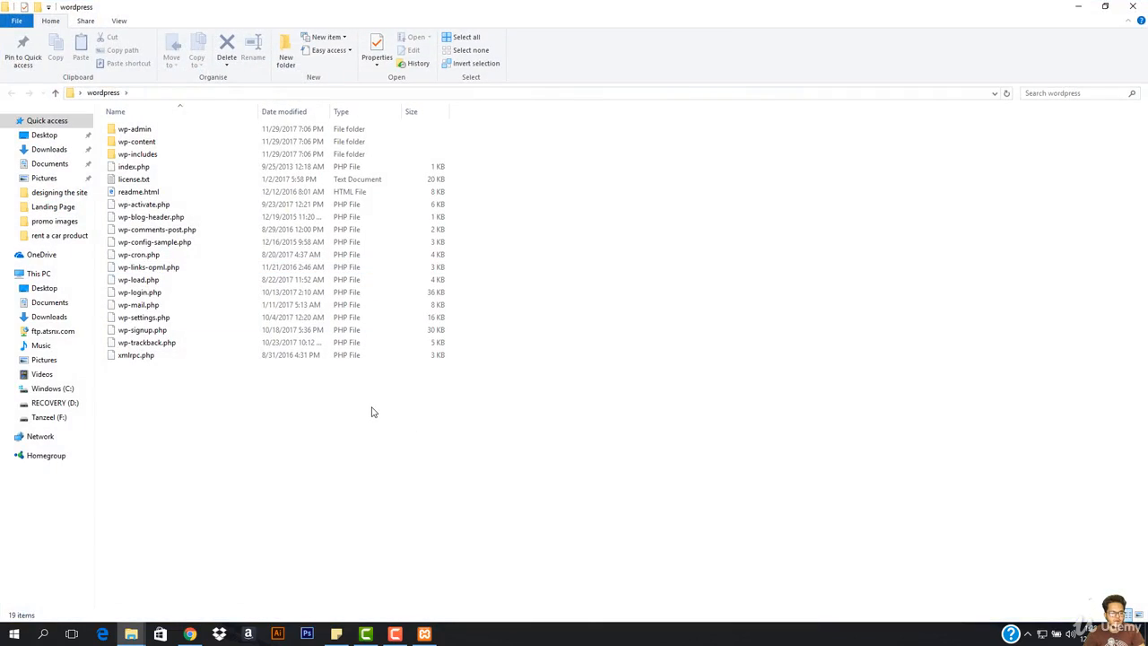
pyautogui.hotkey('ctrl', 'a')
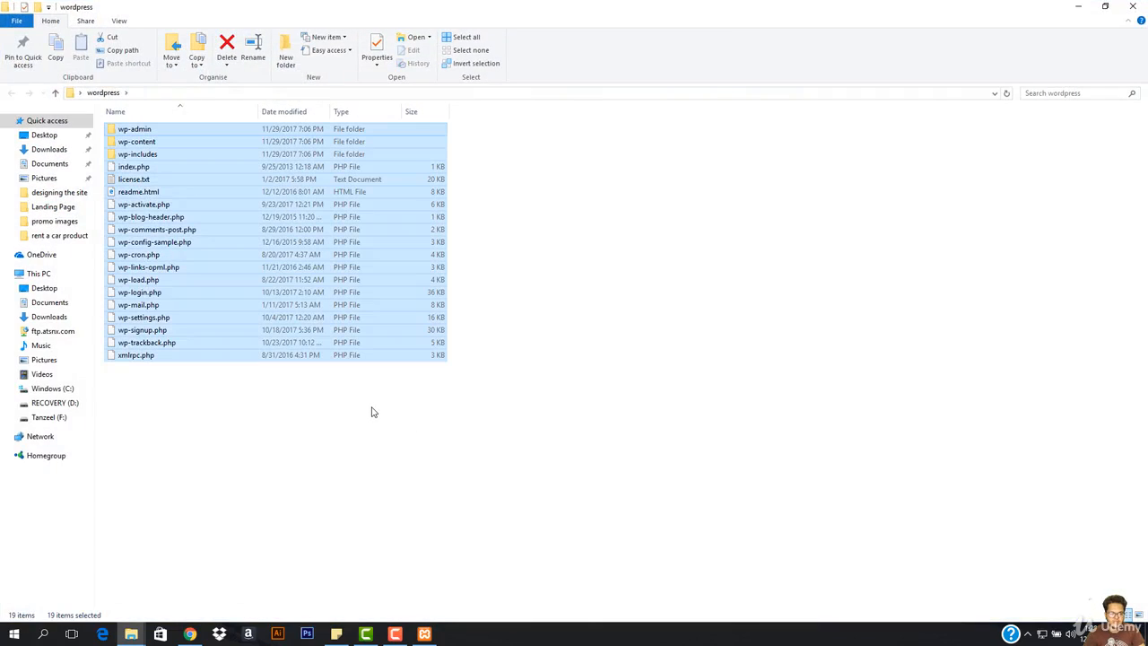
pyautogui.rightClick(243, 243)
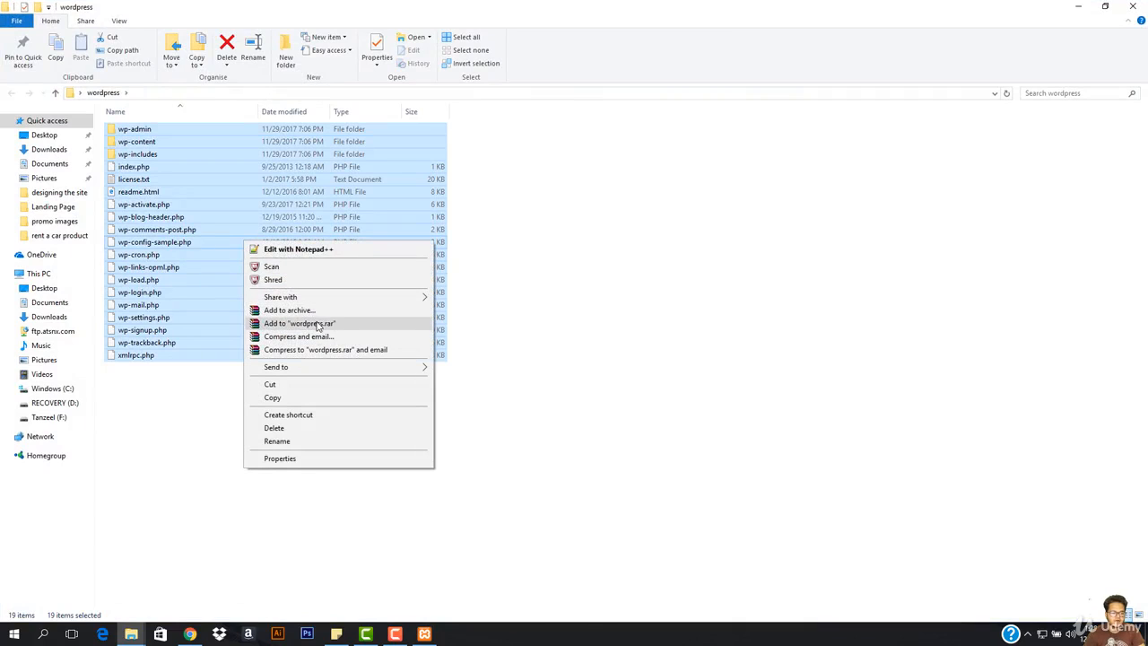
pyautogui.click(289, 310)
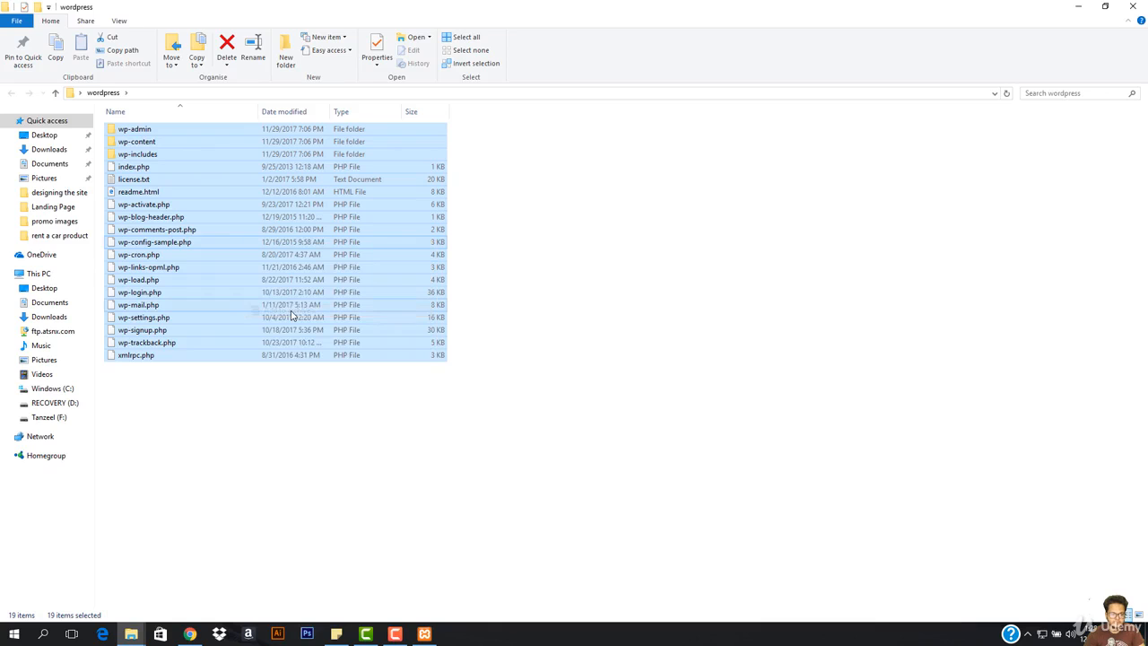
pyautogui.click(530, 303)
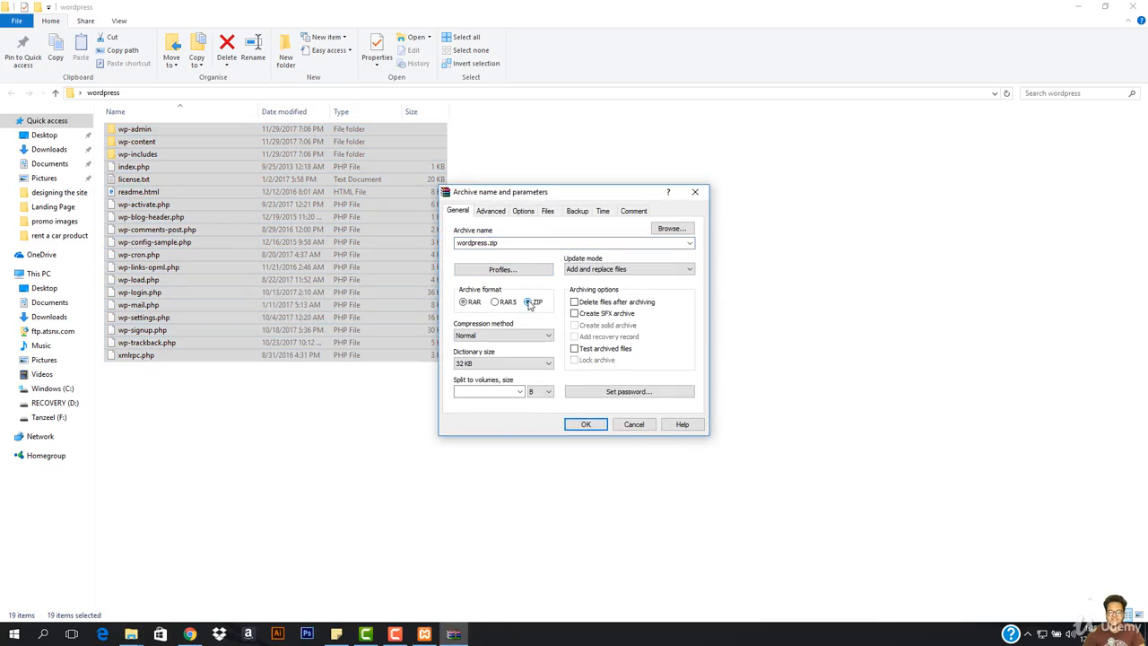
pyautogui.click(587, 424)
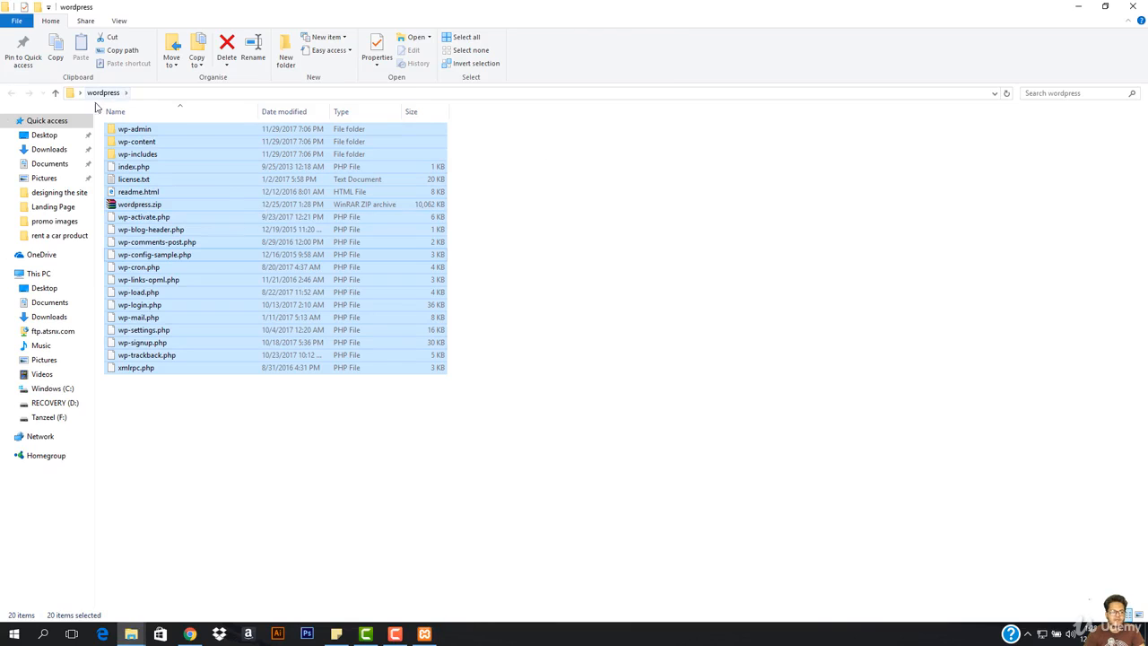
pyautogui.click(128, 211)
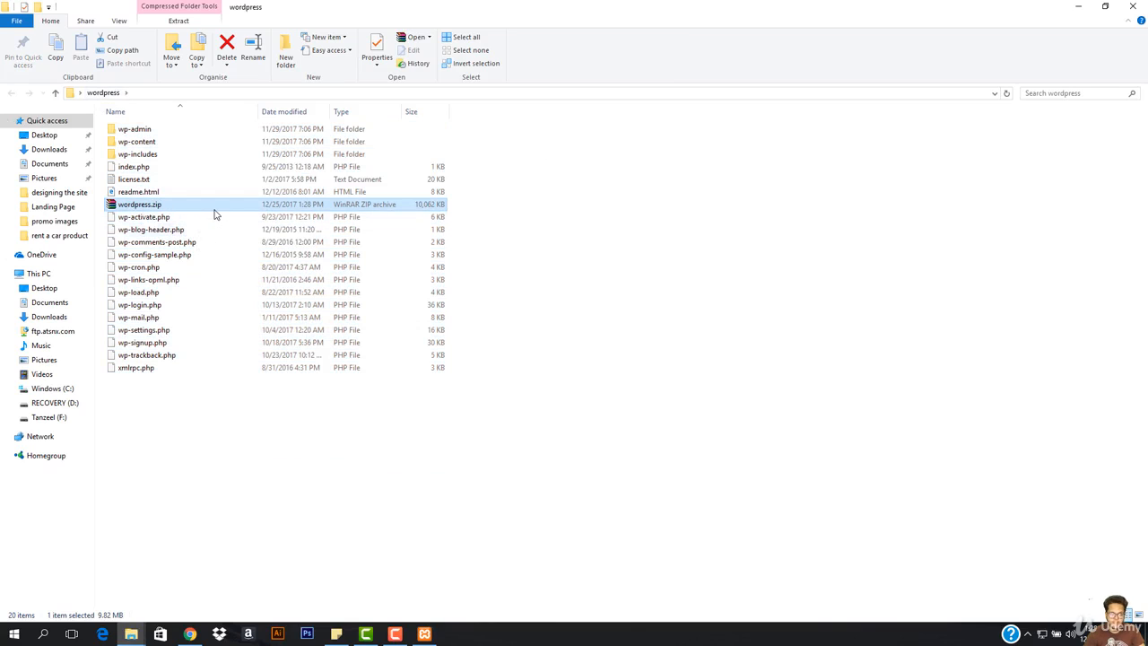
# Go to the htdocs folder inside xampp on the Windows (C:) drive, using the File Explorer window showing Compressed
pyautogui.click(189, 634)
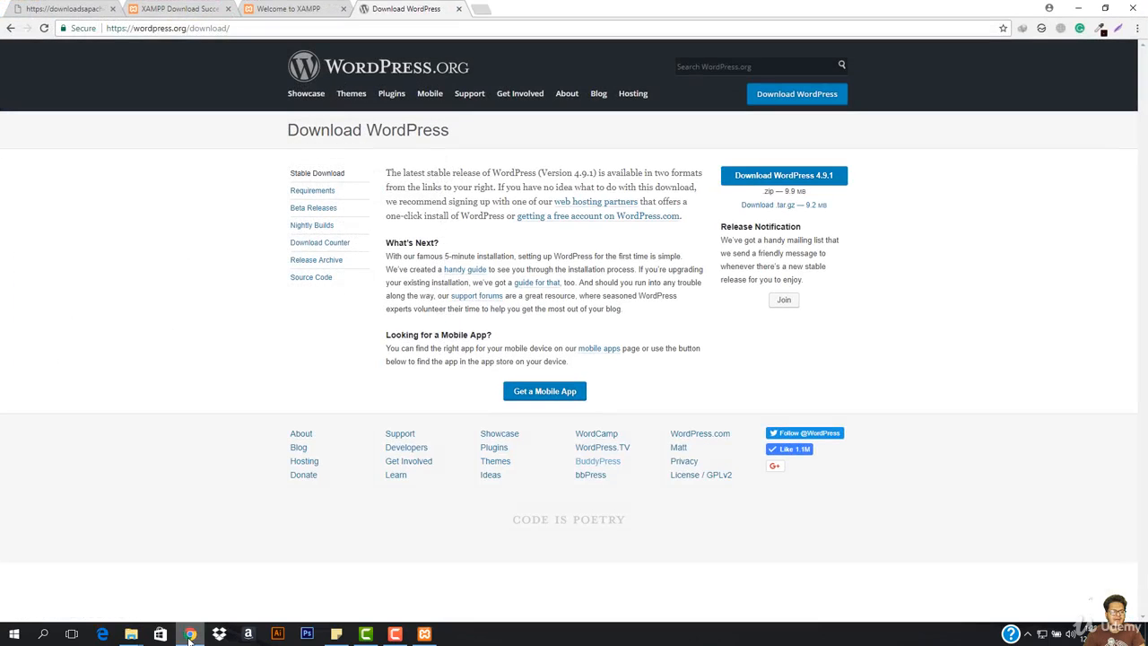
pyautogui.click(131, 634)
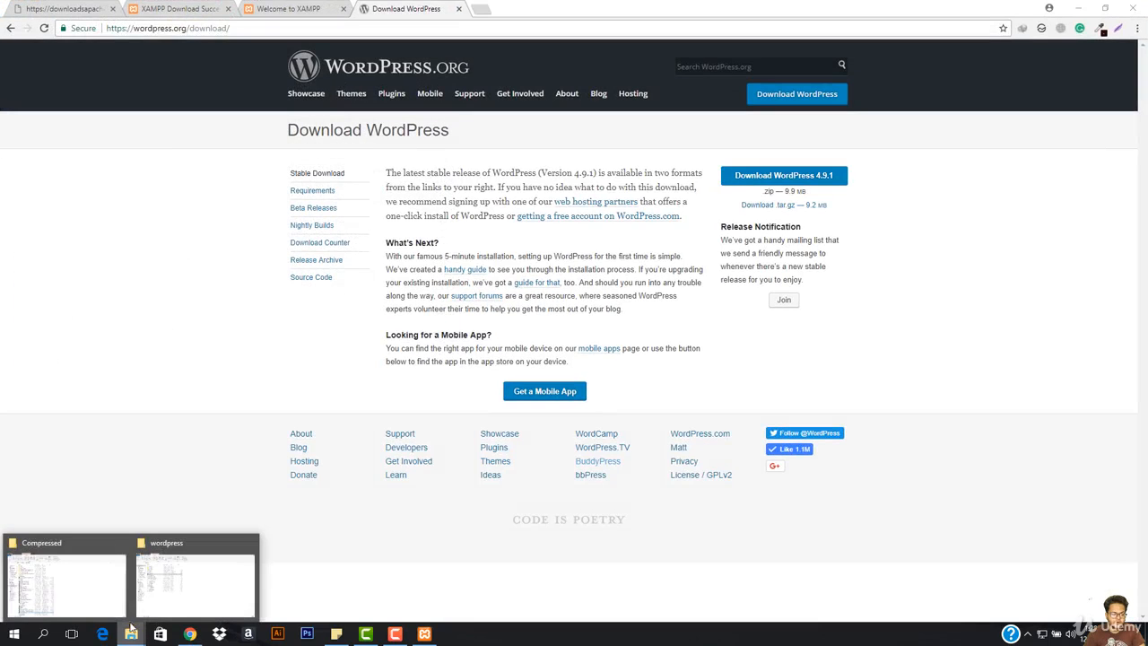
pyautogui.moveTo(63, 576)
pyautogui.moveTo(174, 581)
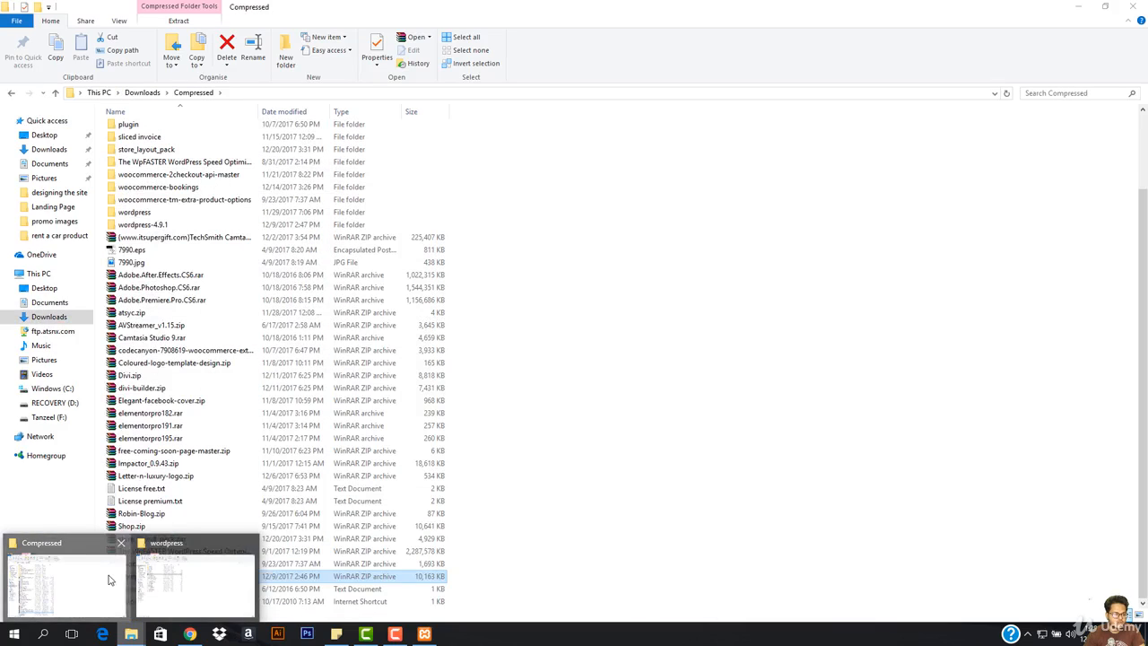
pyautogui.click(67, 581)
pyautogui.click(54, 138)
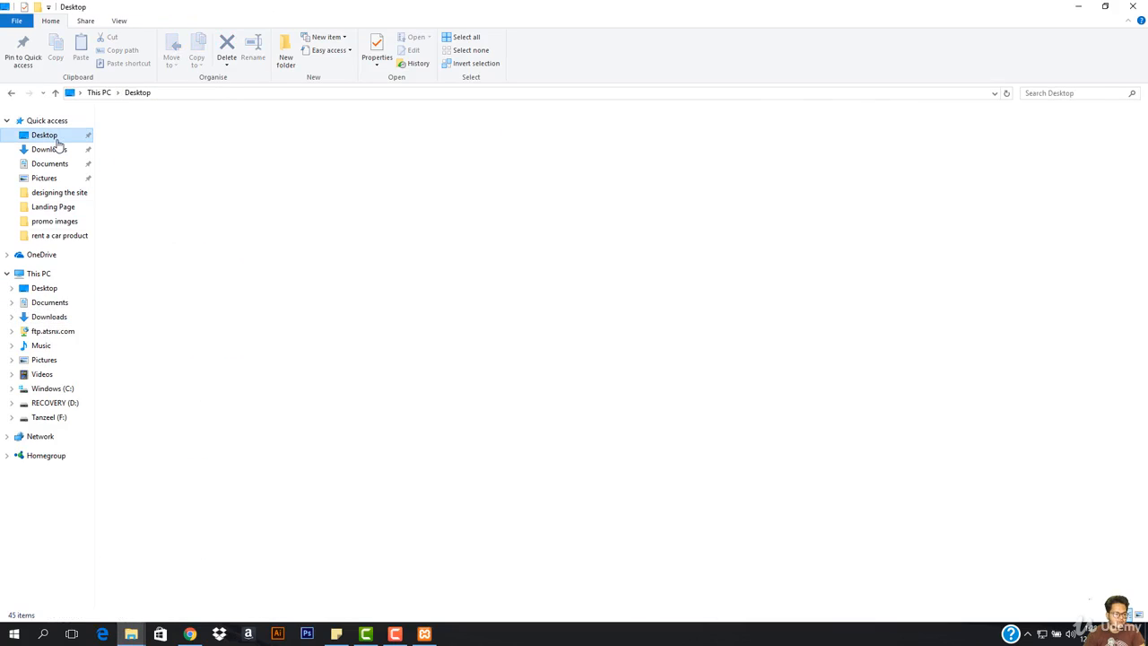
pyautogui.click(50, 275)
pyautogui.doubleClick(192, 193)
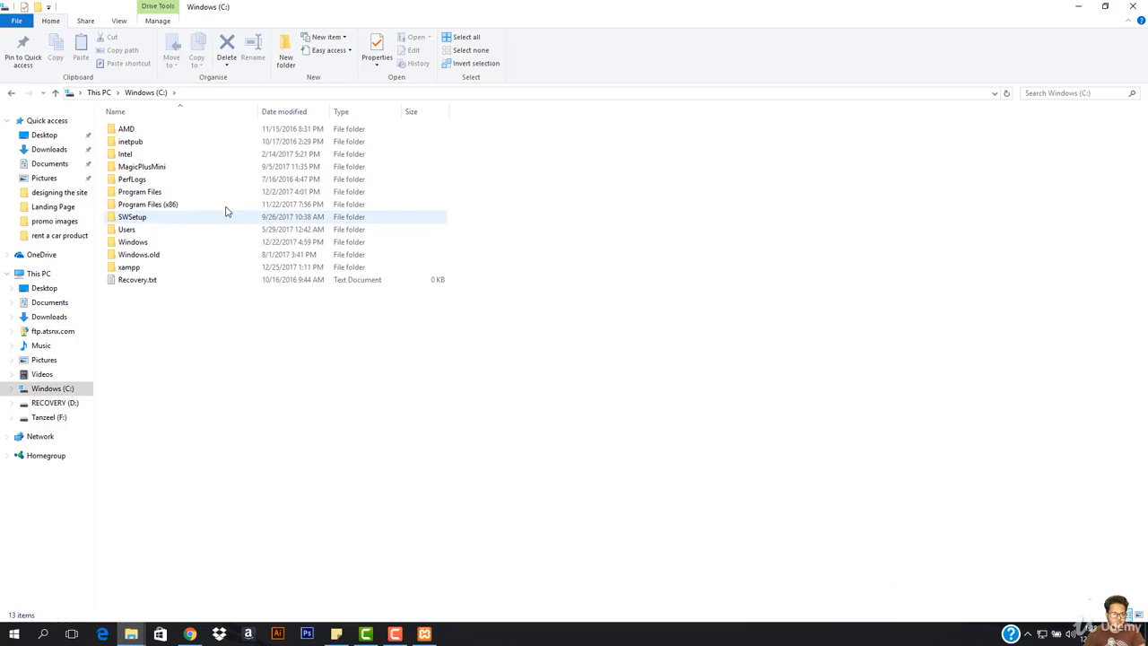
pyautogui.click(134, 267)
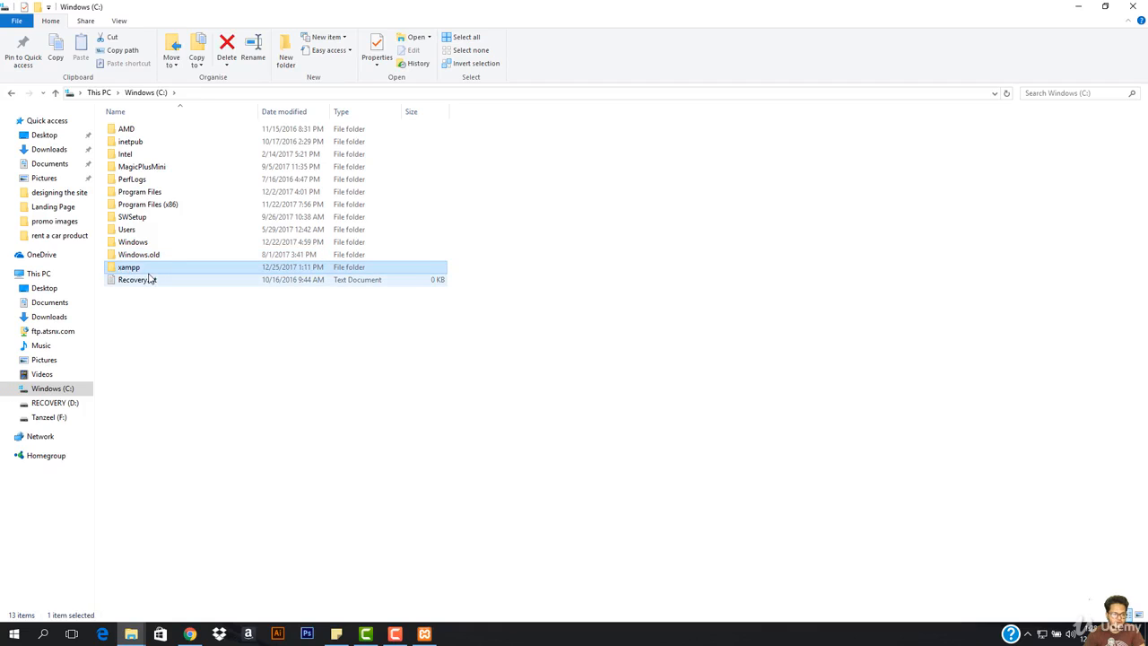
pyautogui.doubleClick(146, 273)
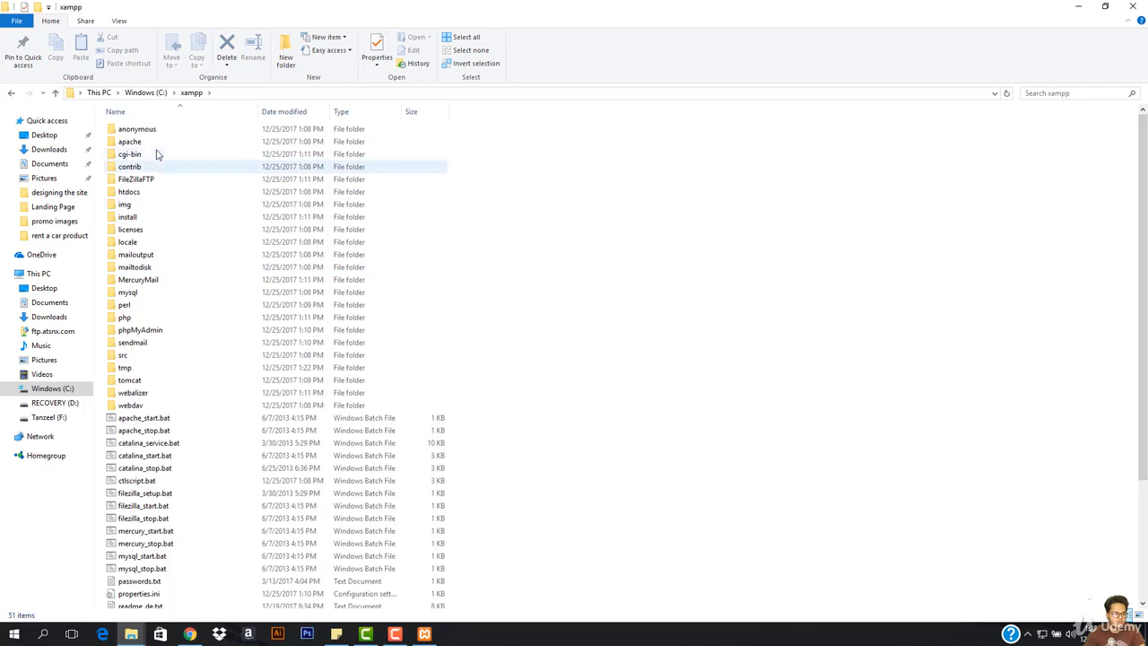
pyautogui.doubleClick(182, 192)
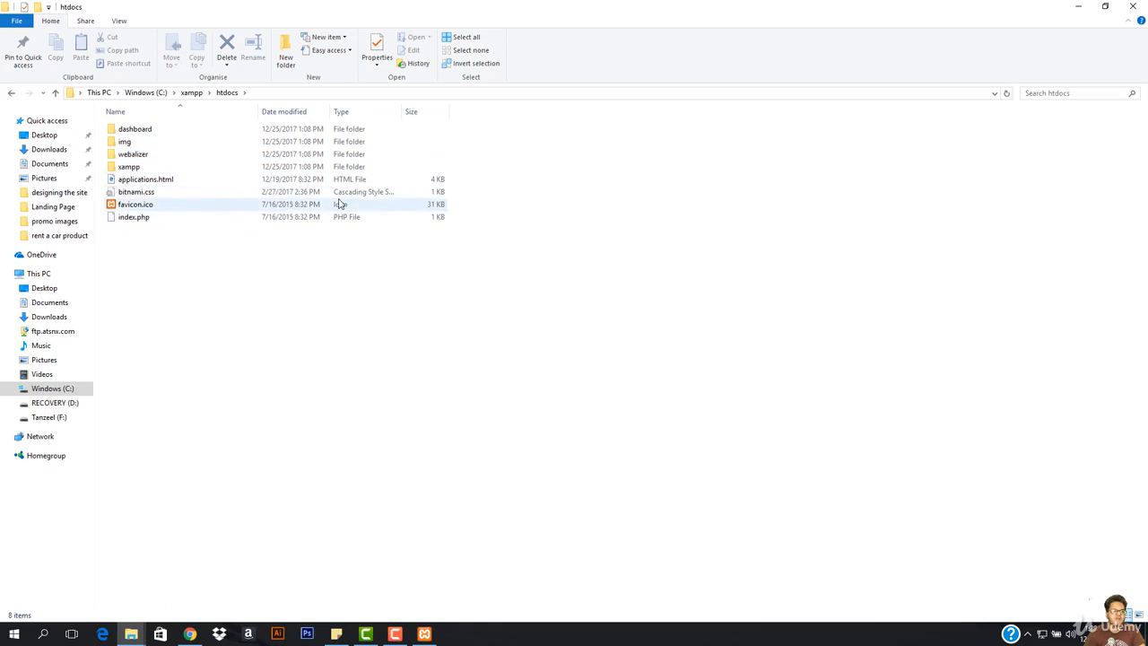
# Look inside the xampp subfolder of htdocs, return to htdocs and review its default files and folders
pyautogui.doubleClick(238, 167)
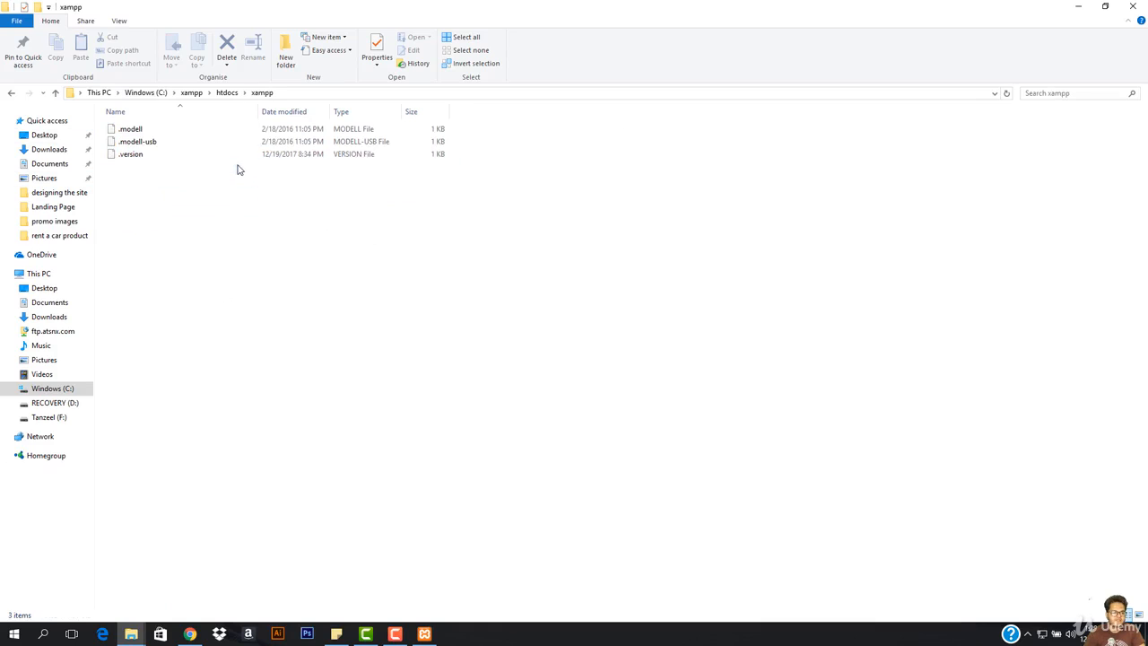
pyautogui.click(11, 92)
pyautogui.click(165, 143)
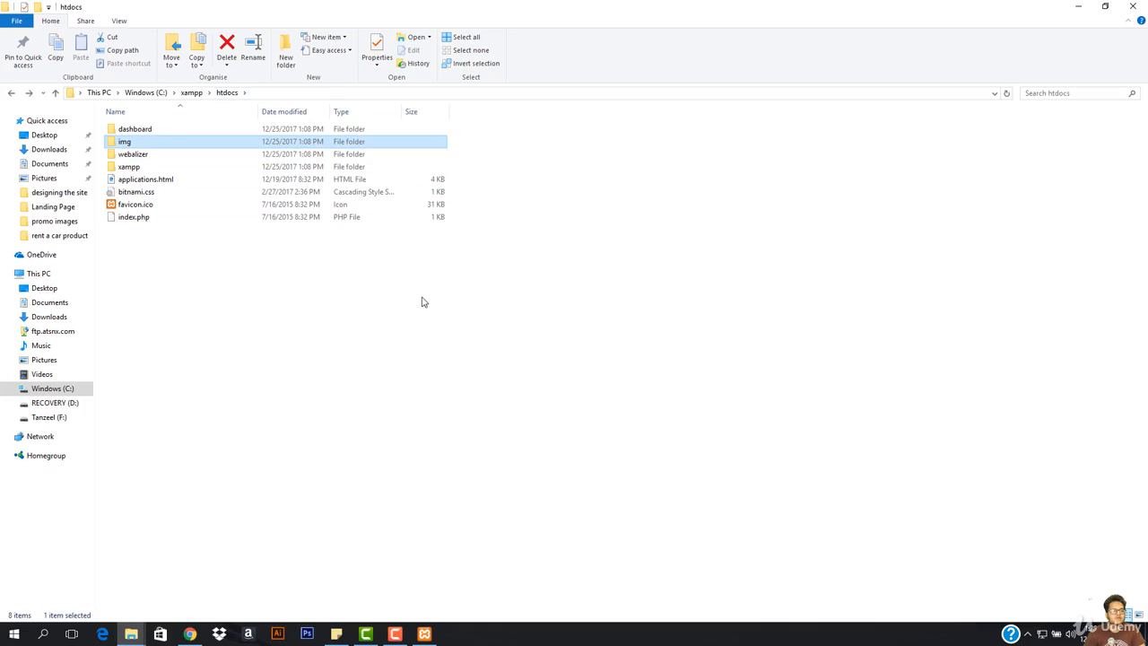
pyautogui.moveTo(421, 298); pyautogui.dragTo(136, 122)
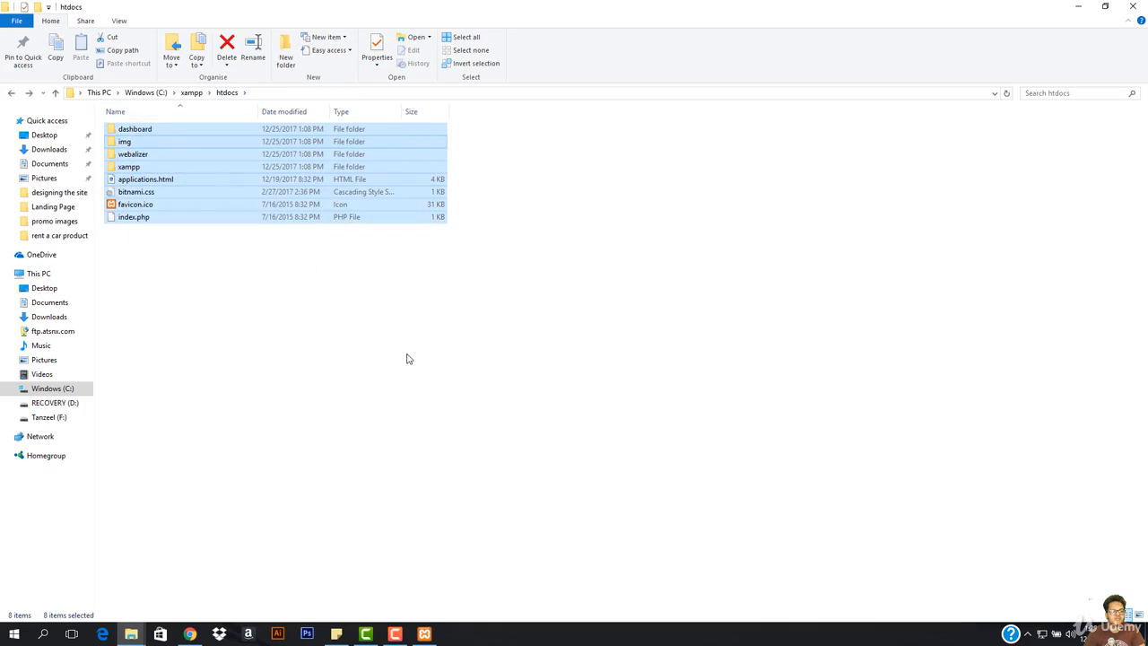
pyautogui.moveTo(479, 394); pyautogui.dragTo(201, 131)
pyautogui.click(293, 335)
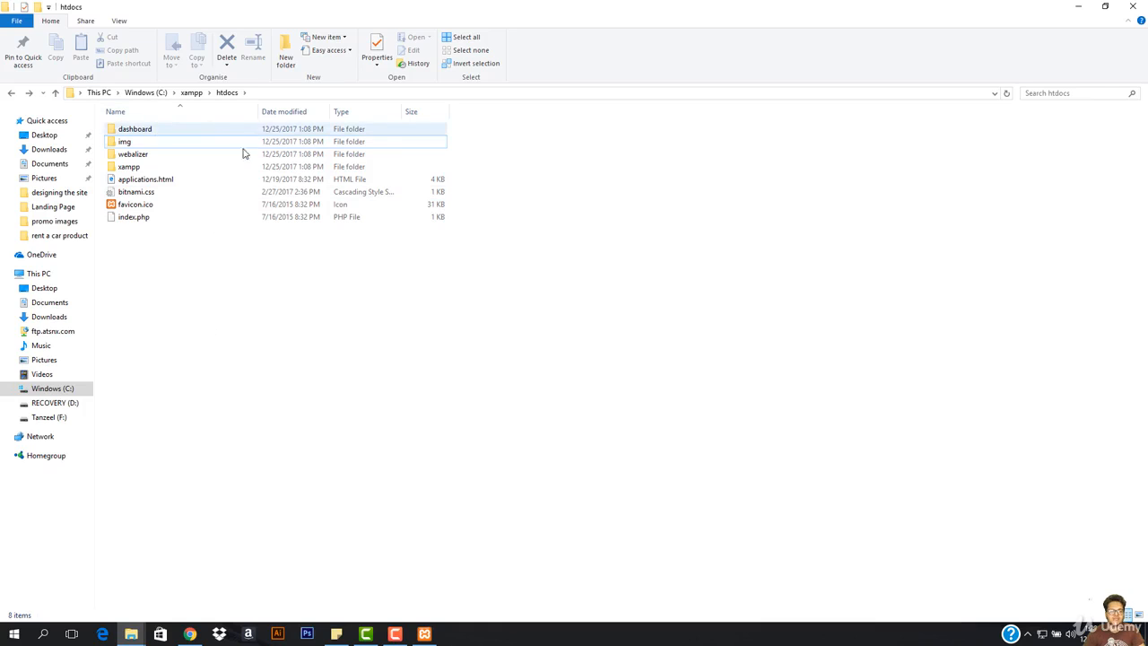
# Create a new folder named wp in htdocs and open it
pyautogui.rightClick(265, 287)
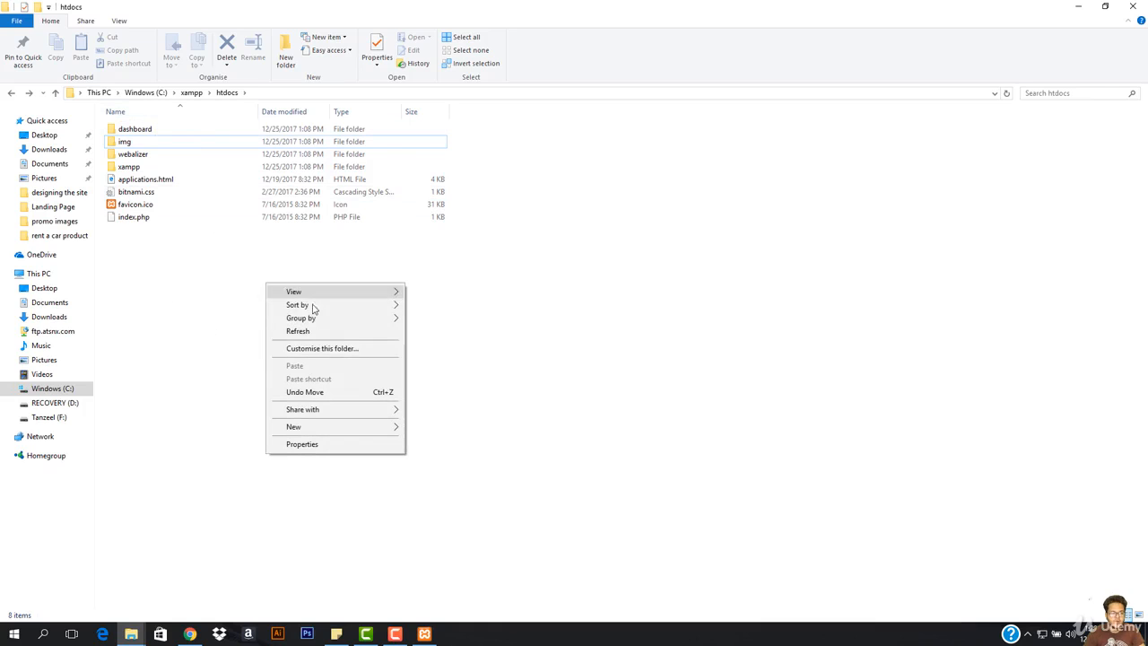
pyautogui.moveTo(341, 433)
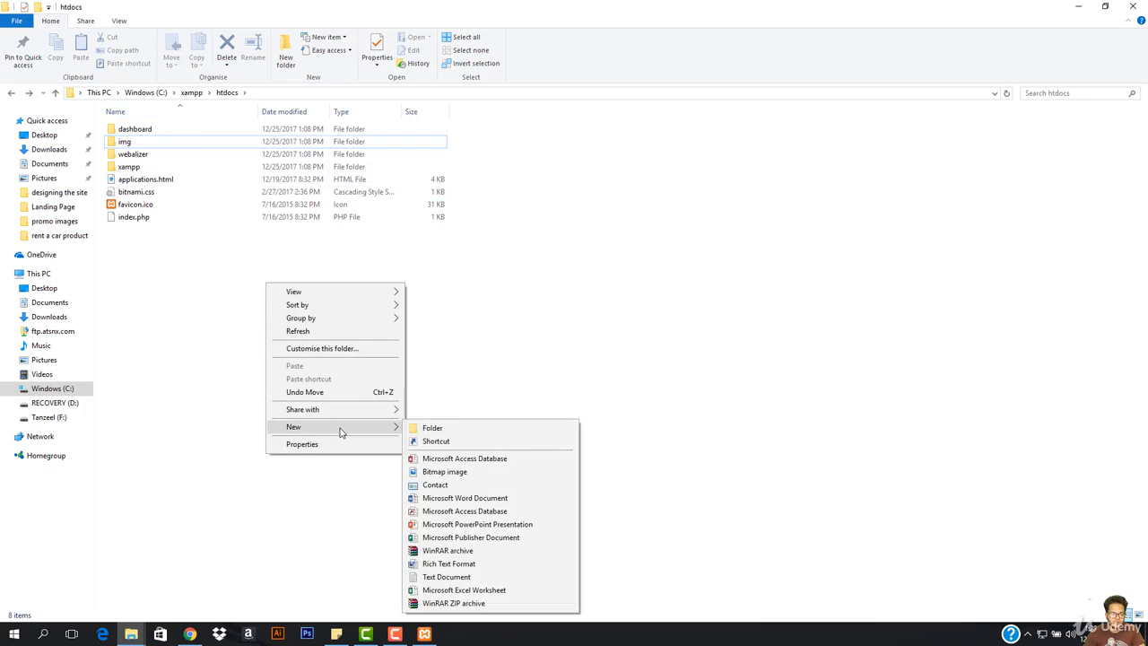
pyautogui.click(428, 425)
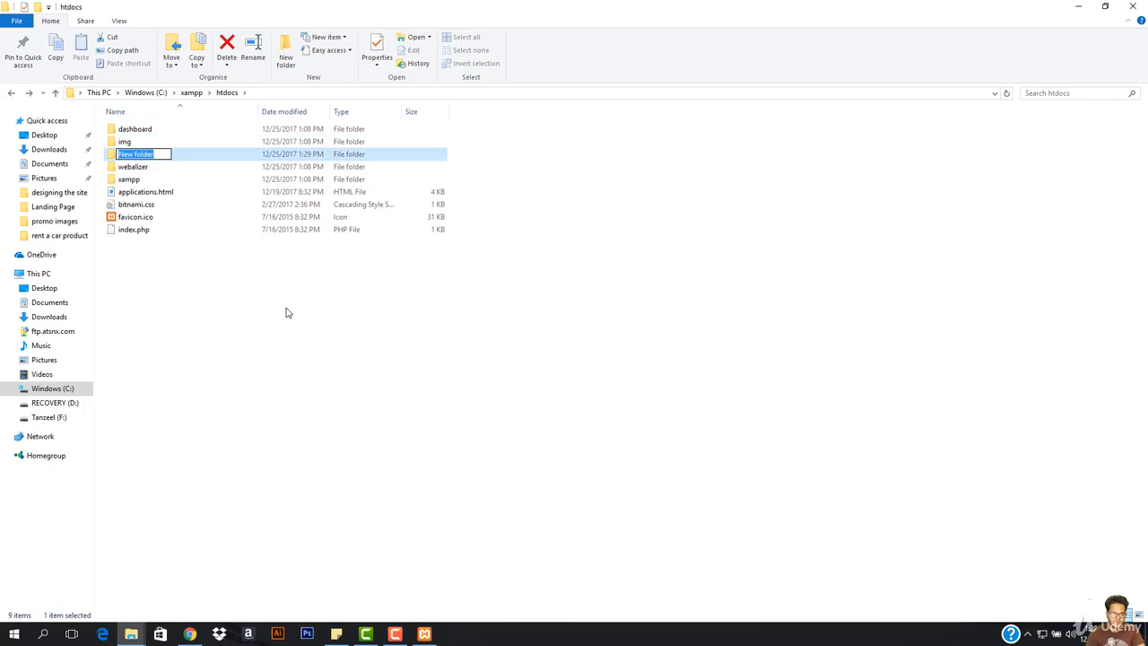
pyautogui.write('wp')
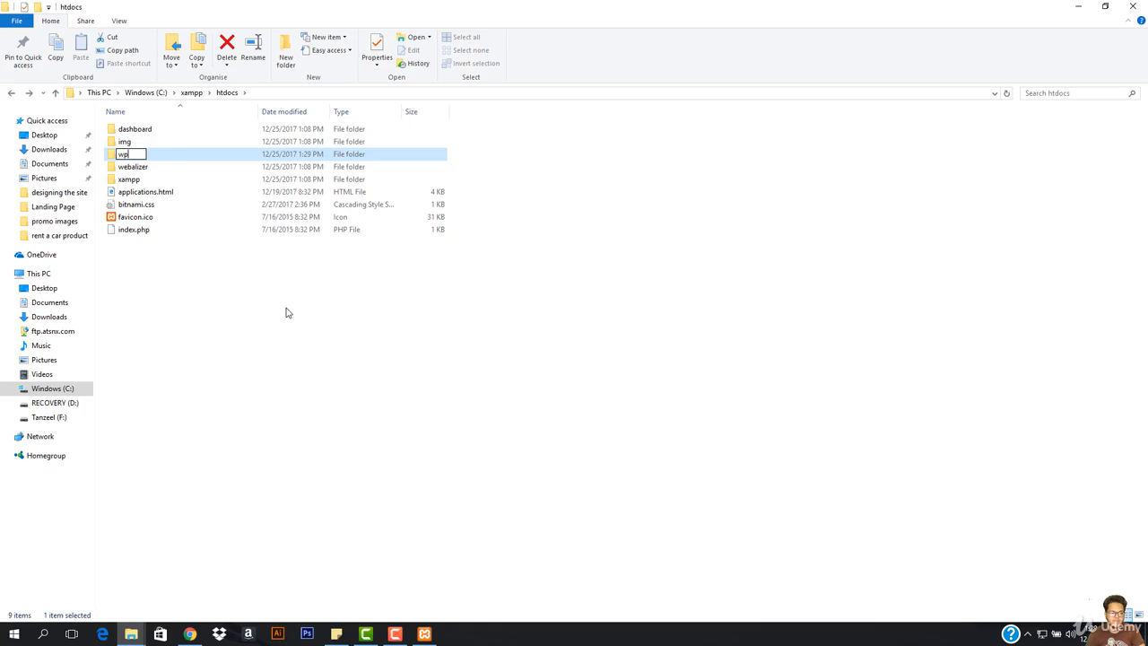
pyautogui.press('Return')
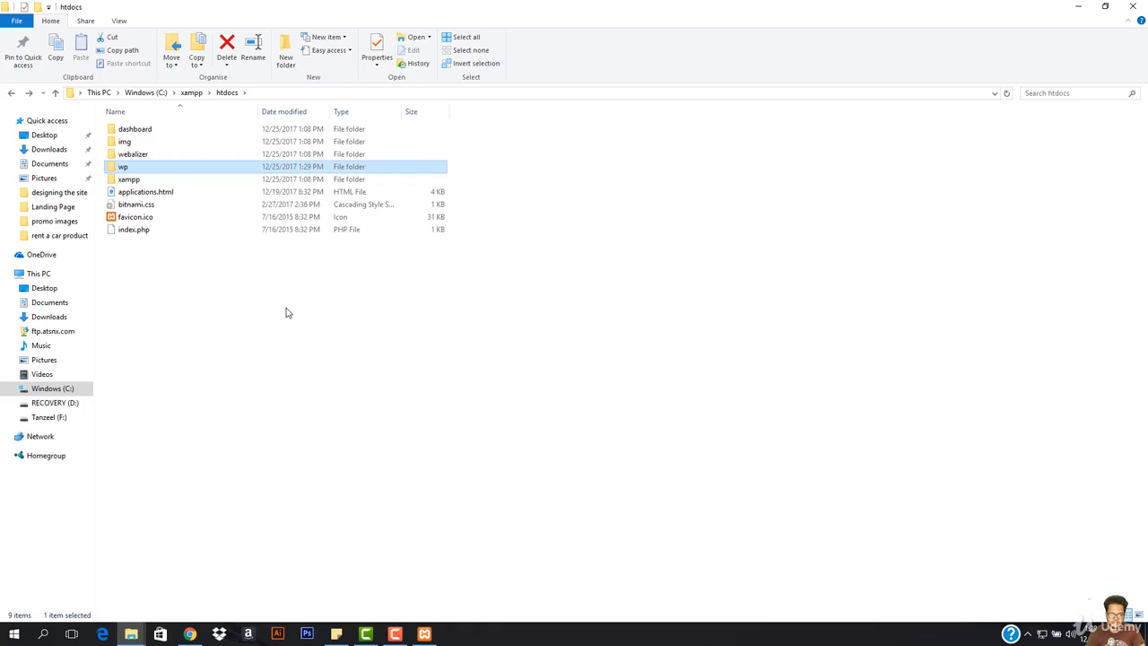
pyautogui.doubleClick(246, 169)
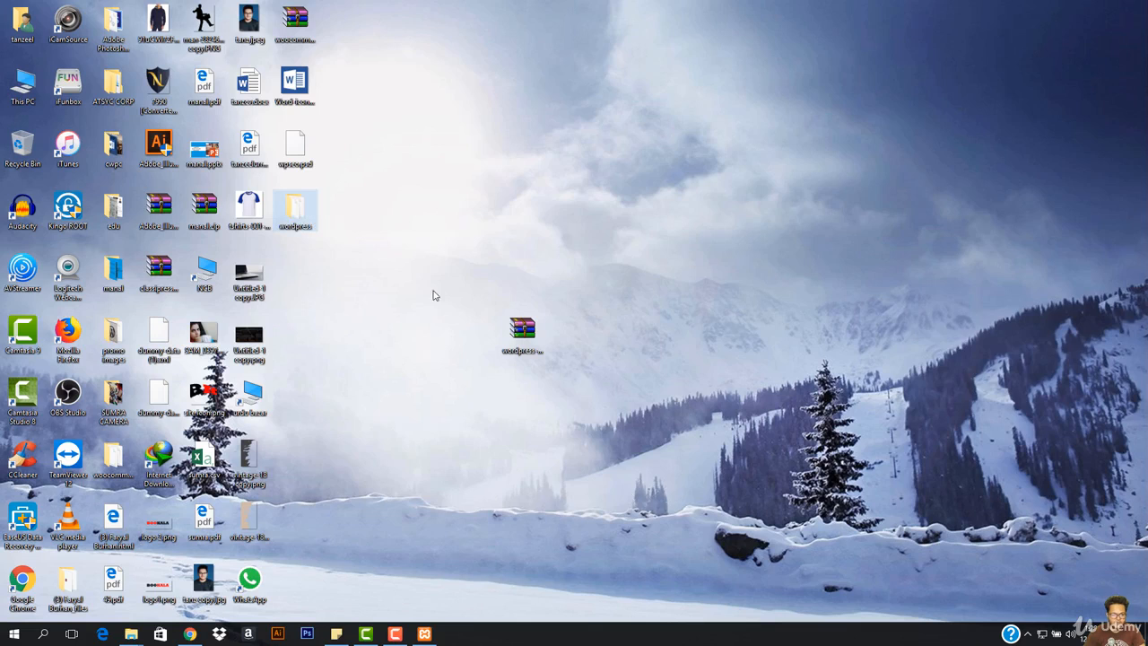
# Move wordpress.zip from the desktop's wordpress folder into the wp folder in htdocs
pyautogui.doubleClick(277, 220)
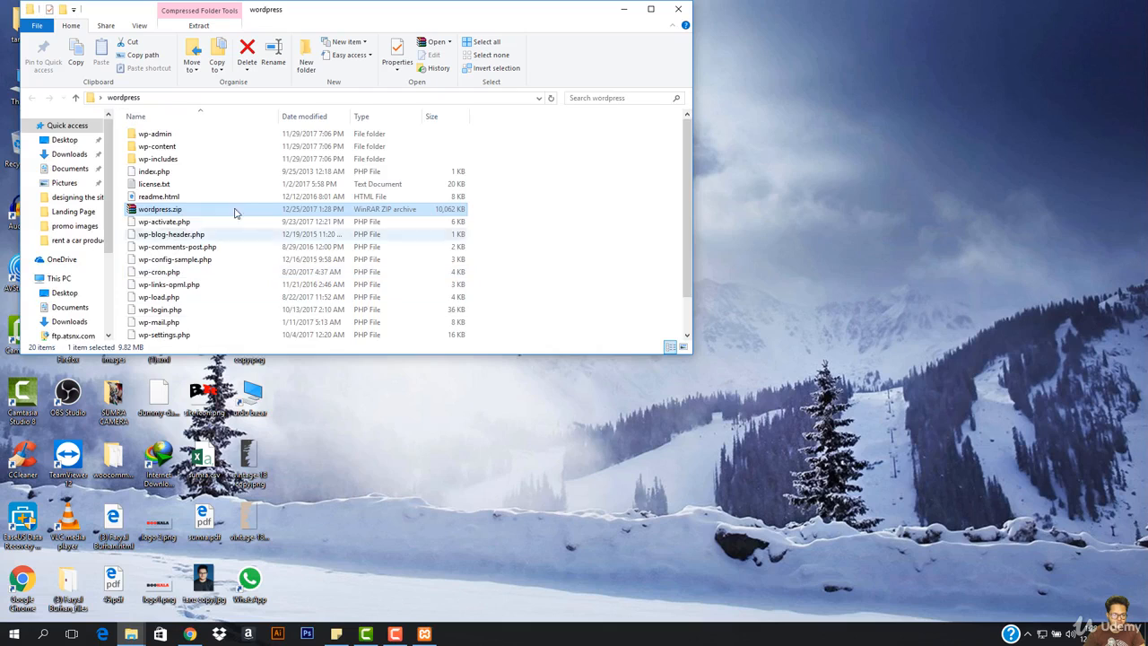
pyautogui.click(213, 210)
pyautogui.moveTo(212, 210); pyautogui.dragTo(134, 479)
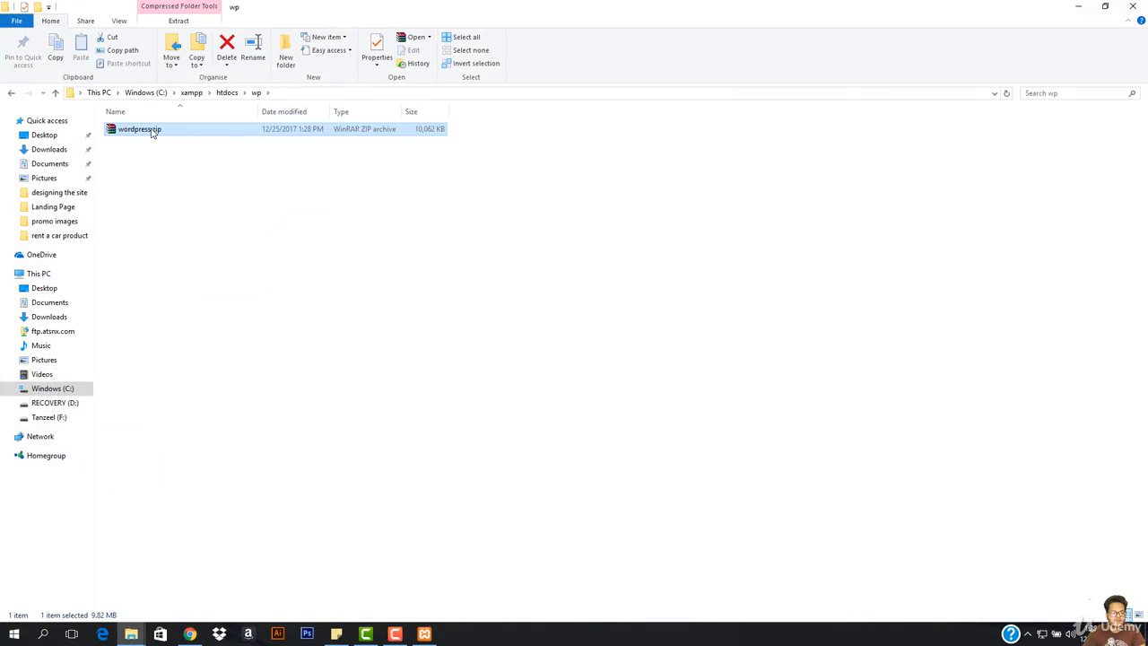
# Extract wordpress.zip directly into the wp folder and permanently delete the archive
pyautogui.rightClick(152, 132)
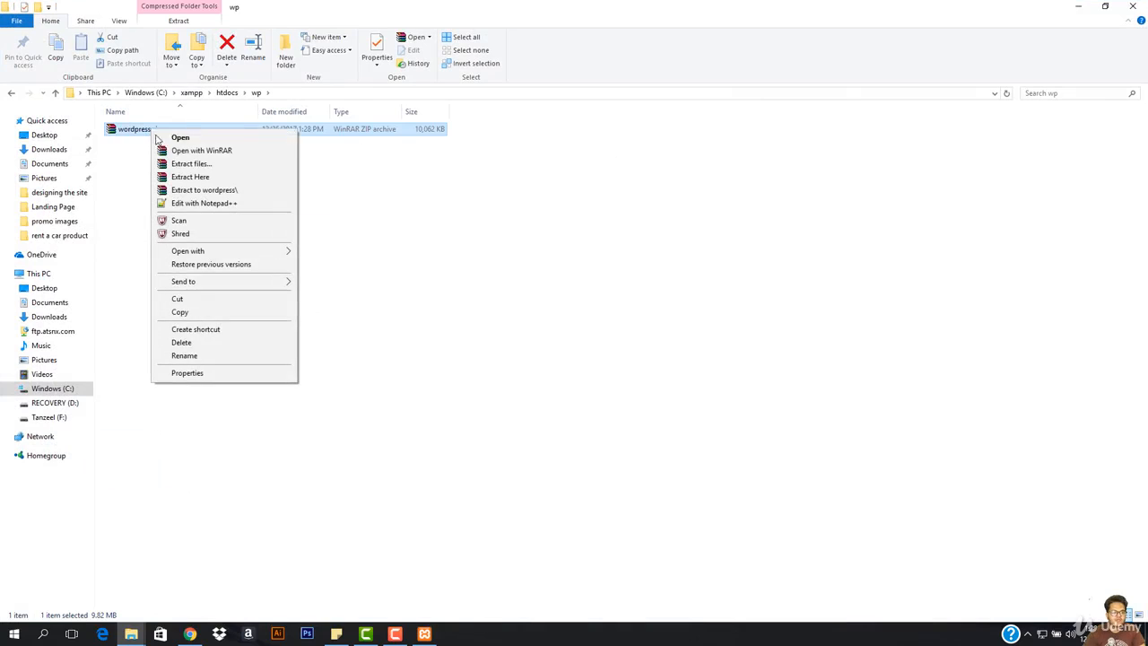
pyautogui.click(205, 180)
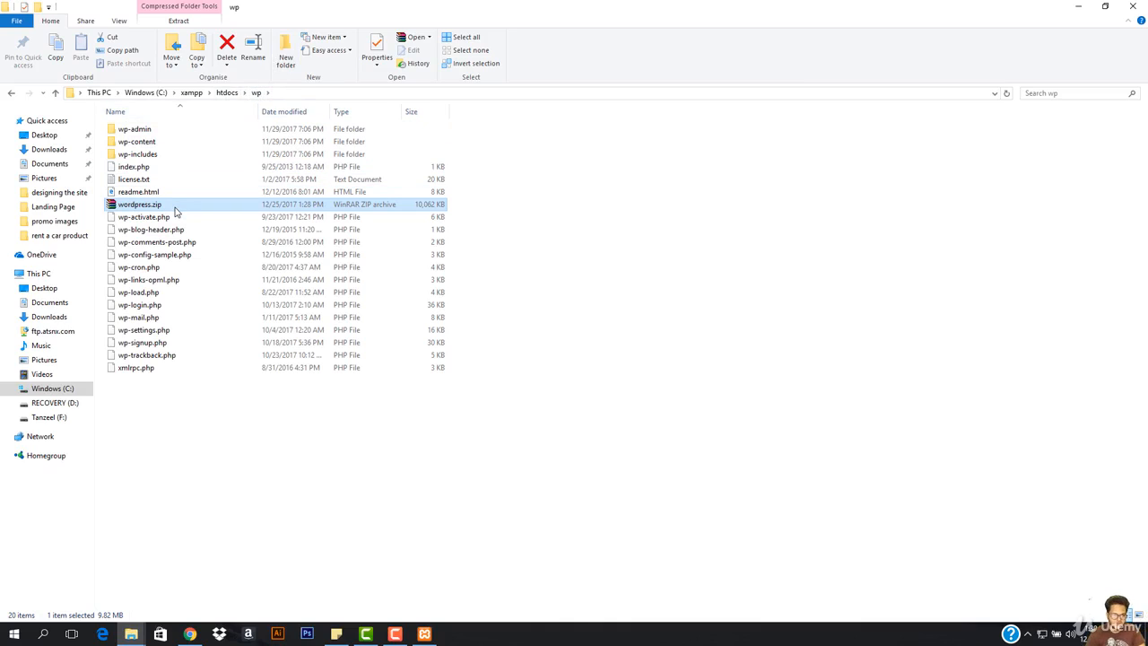
pyautogui.hotkey('shift', 'Delete')
pyautogui.press('Return')
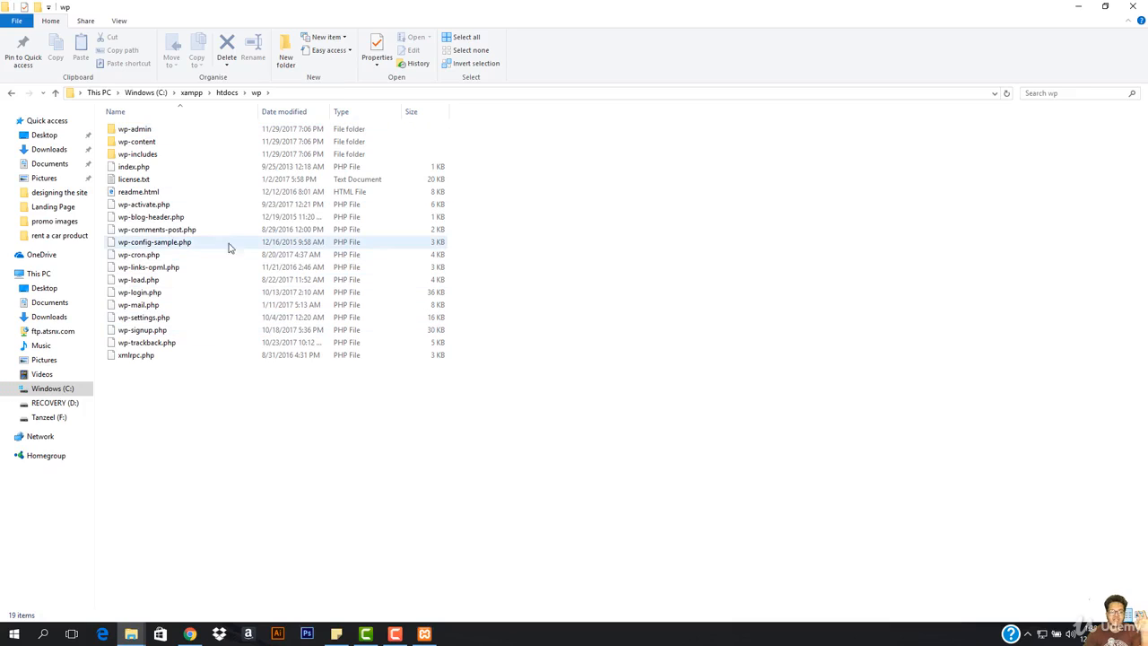
# Switch to Chrome and reload the XAMPP dashboard page at localhost:8080/dashboard/
pyautogui.click(1078, 7)
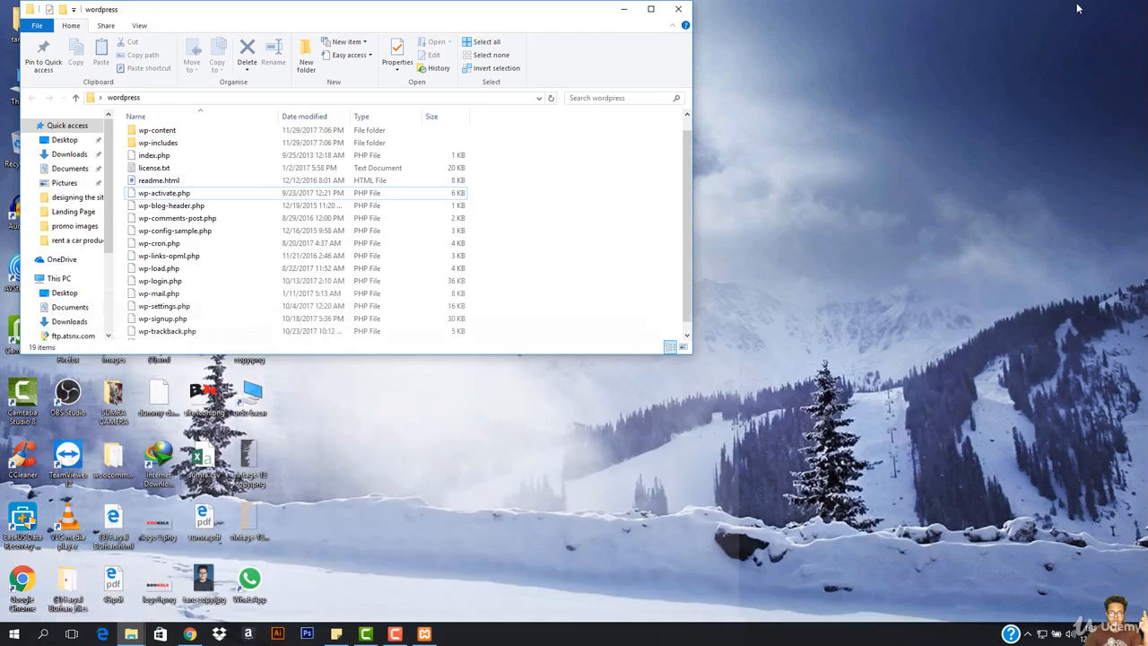
pyautogui.click(190, 634)
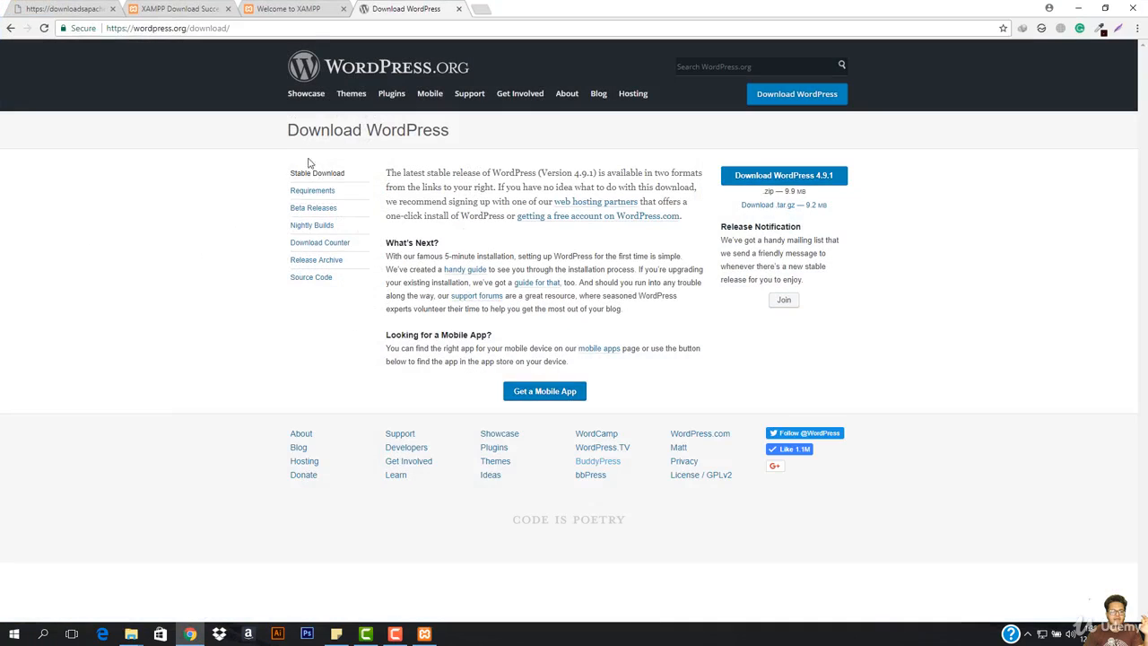
pyautogui.click(305, 9)
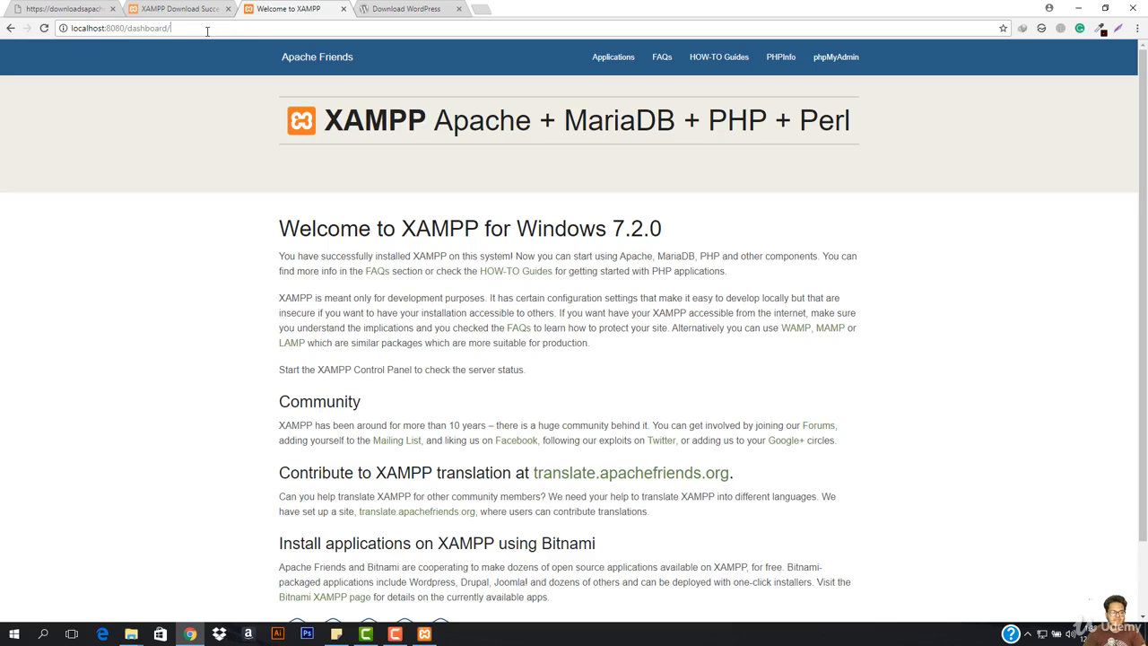
pyautogui.click(128, 28)
pyautogui.click(128, 28)
pyautogui.moveTo(183, 31); pyautogui.dragTo(125, 41)
pyautogui.press('Return')
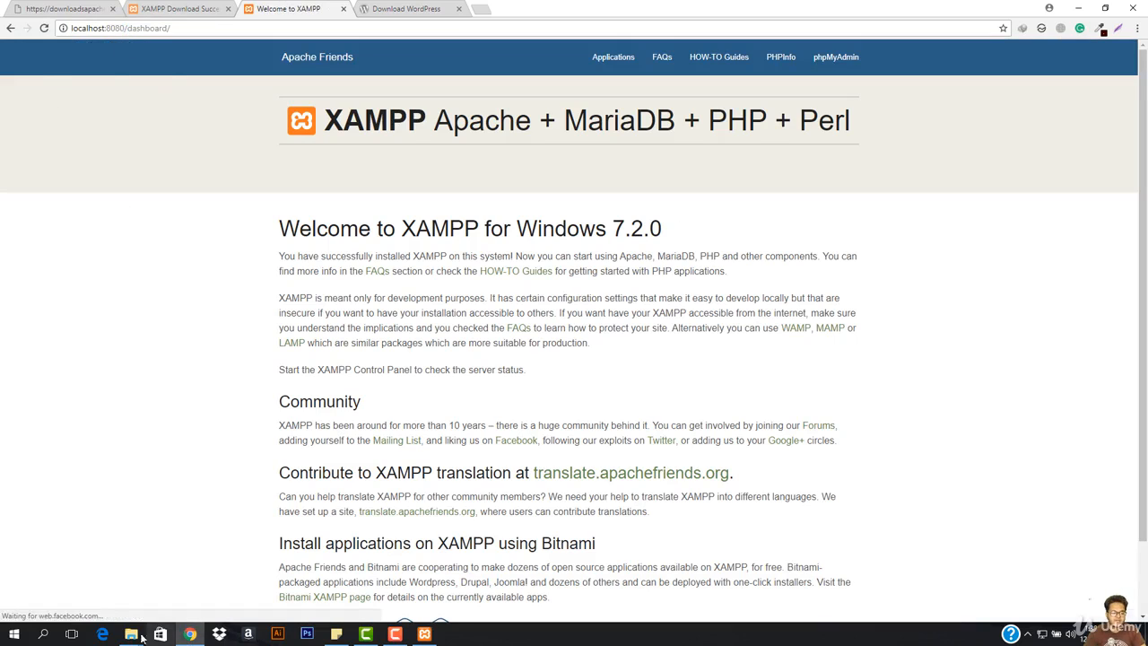
# Return to File Explorer and look inside the dashboard folder of htdocs, which corresponds to the dashboard web address
pyautogui.moveTo(131, 633)
pyautogui.click(191, 598)
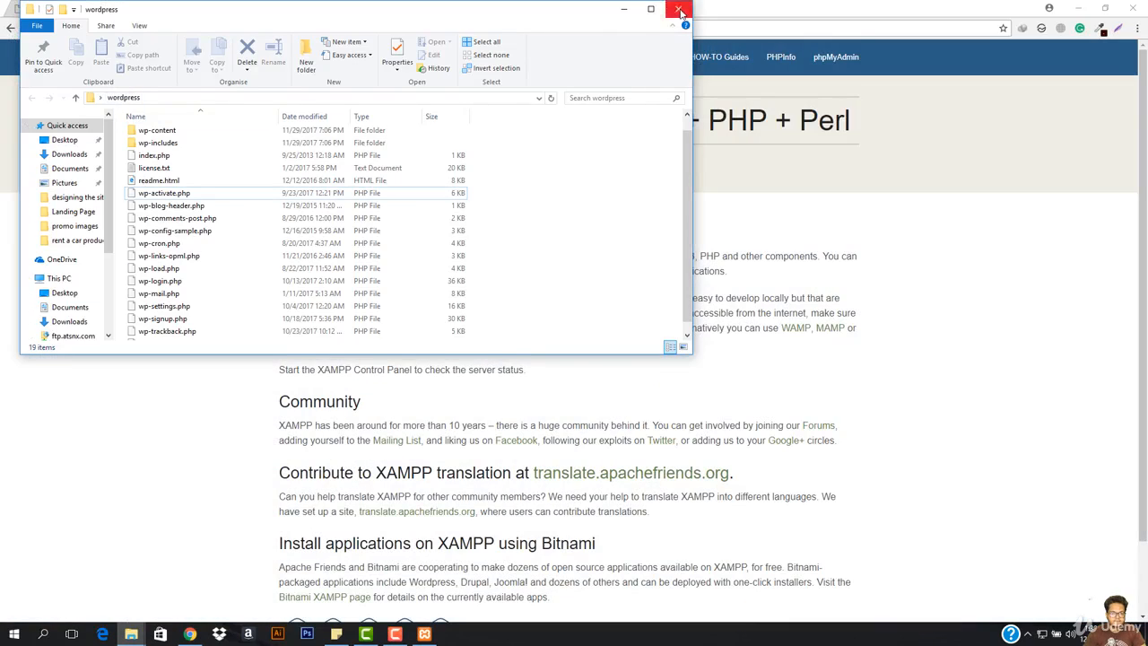
pyautogui.click(625, 15)
pyautogui.click(131, 633)
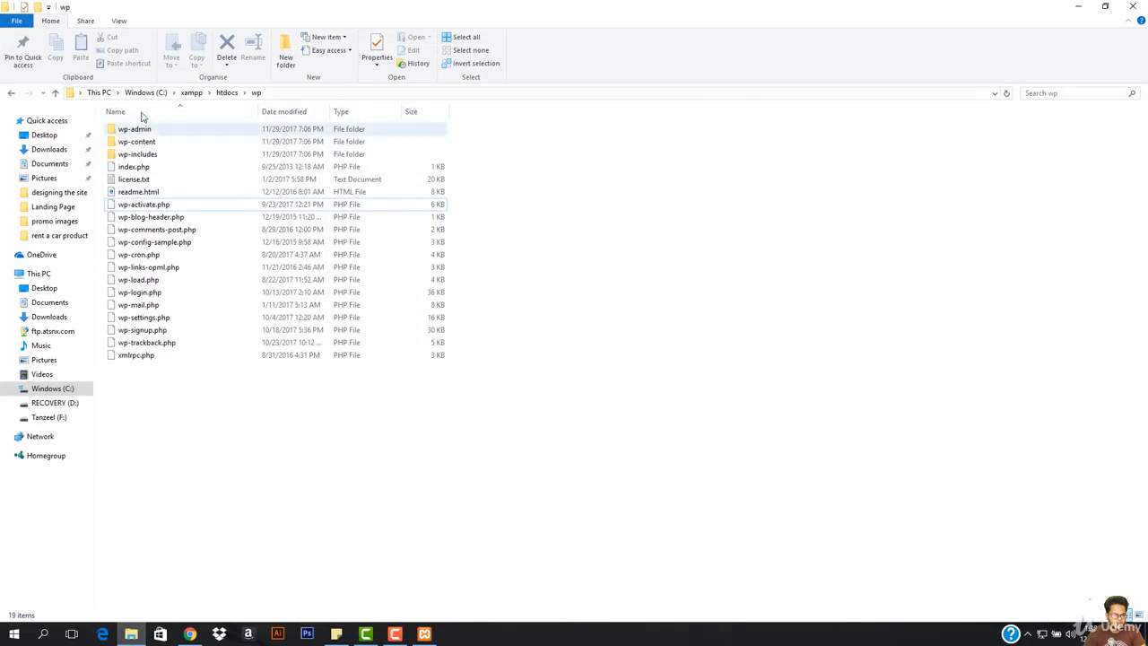
pyautogui.click(212, 93)
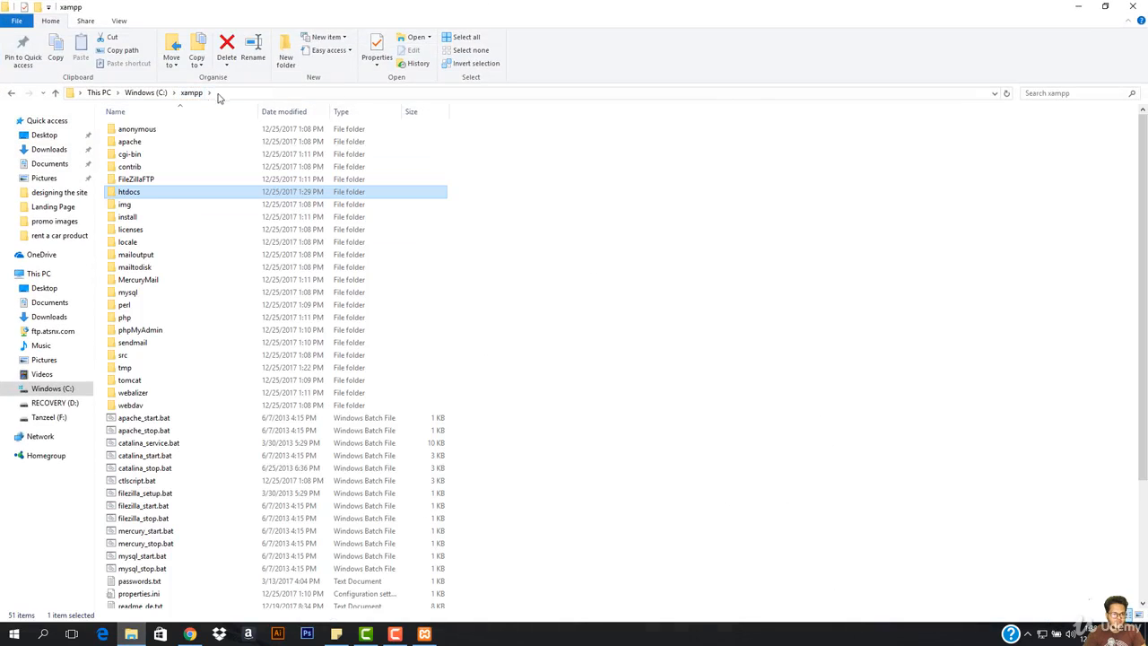
pyautogui.doubleClick(149, 190)
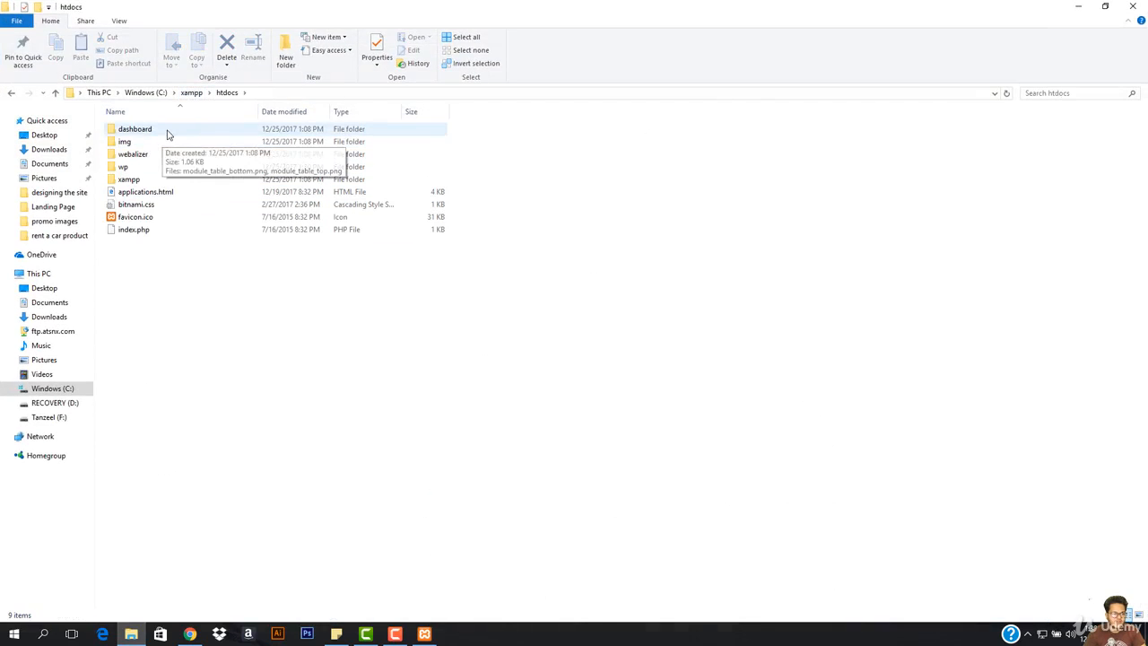
pyautogui.doubleClick(166, 131)
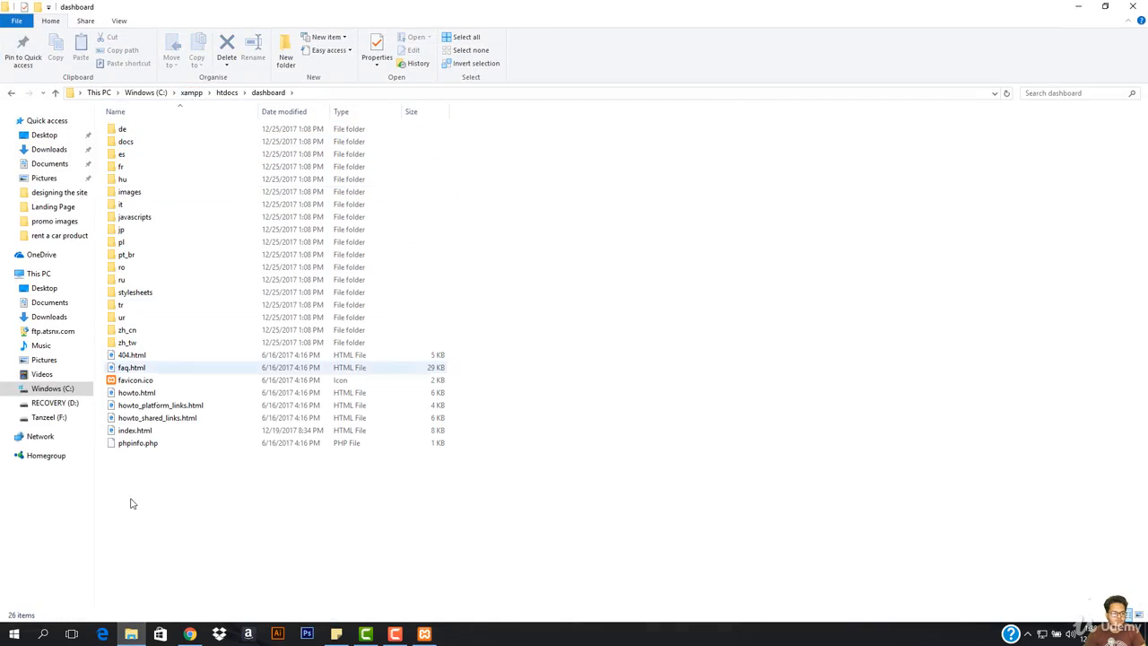
pyautogui.click(11, 92)
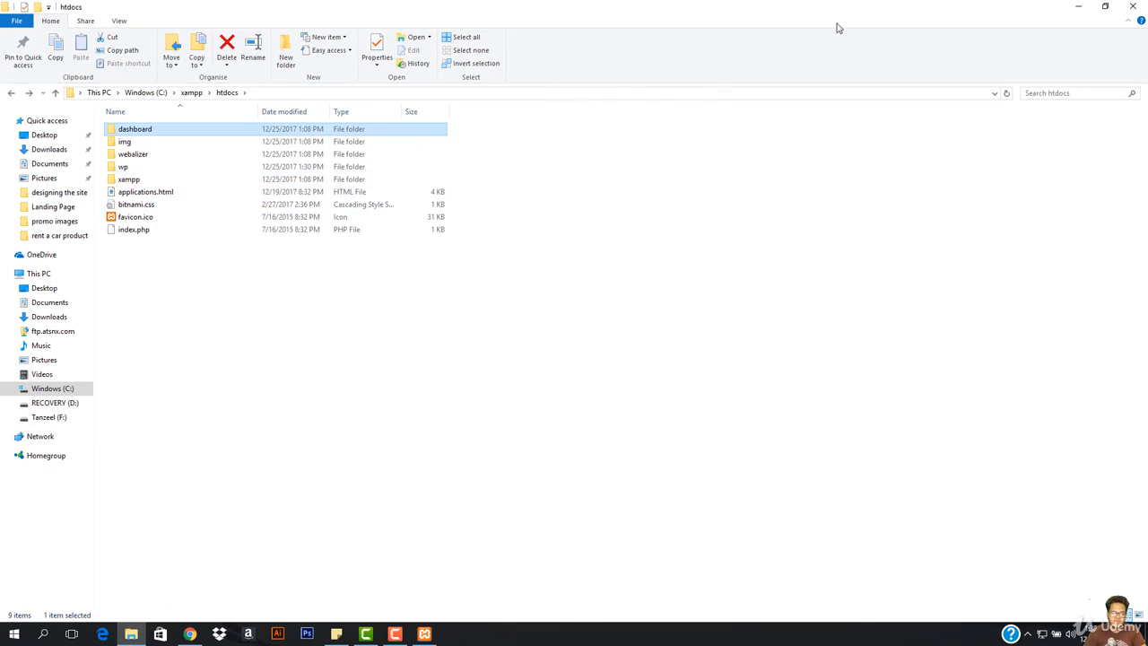
pyautogui.click(1078, 6)
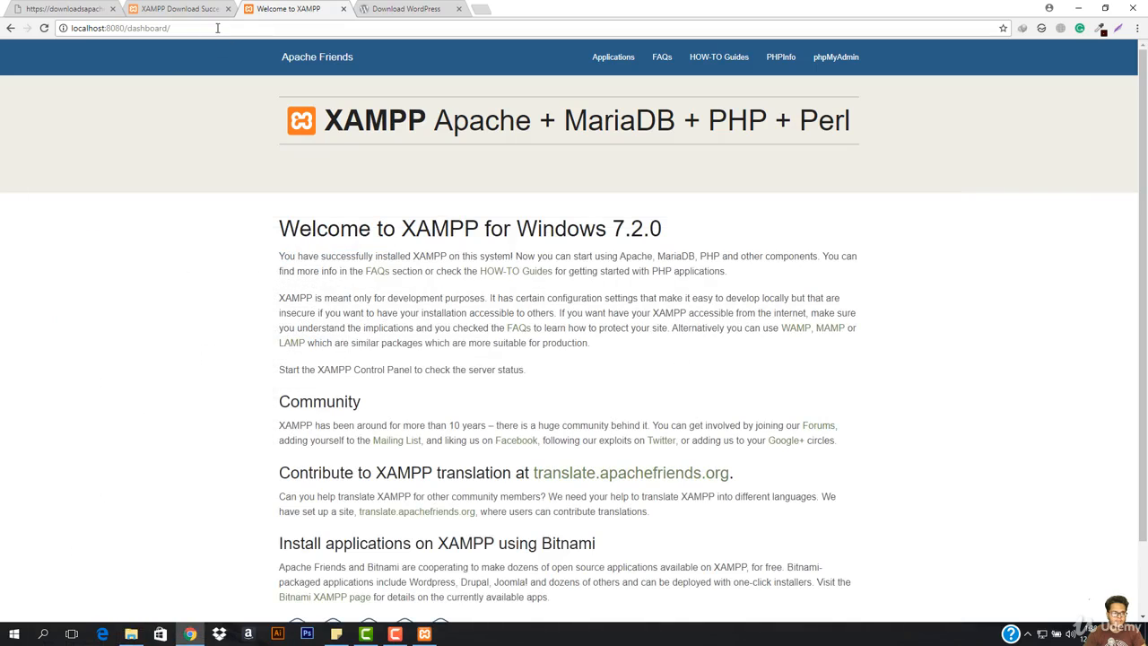
# Load localhost:8080/wp in the browser and continue the WordPress setup in English (United States)
pyautogui.moveTo(217, 28); pyautogui.dragTo(131, 40)
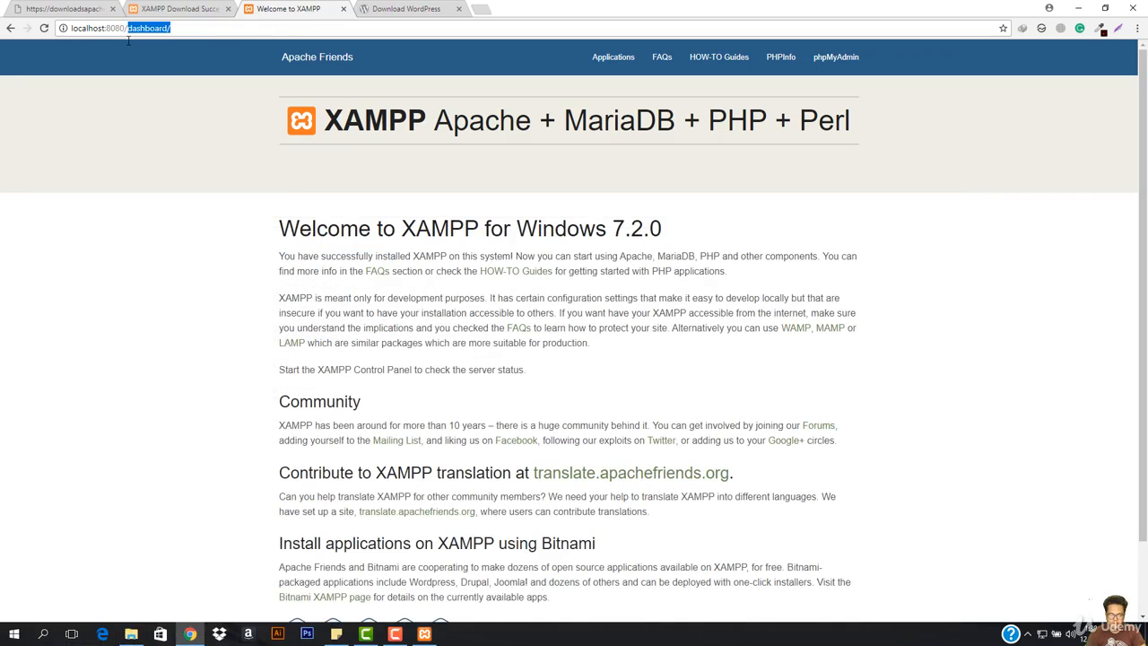
pyautogui.write('wp')
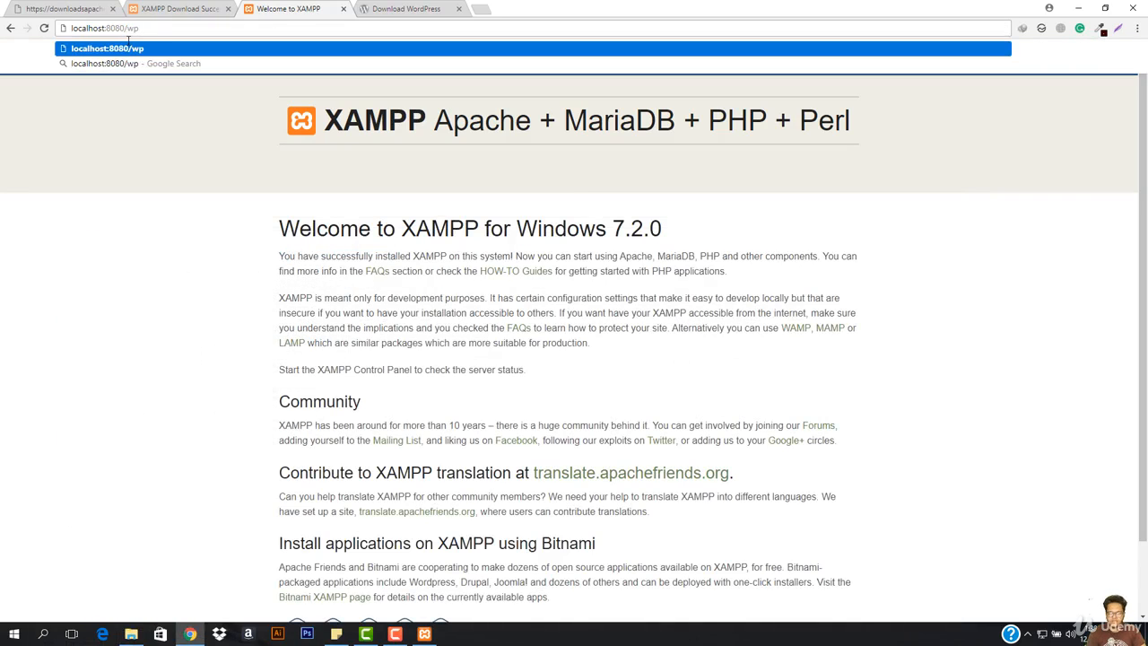
pyautogui.press('Return')
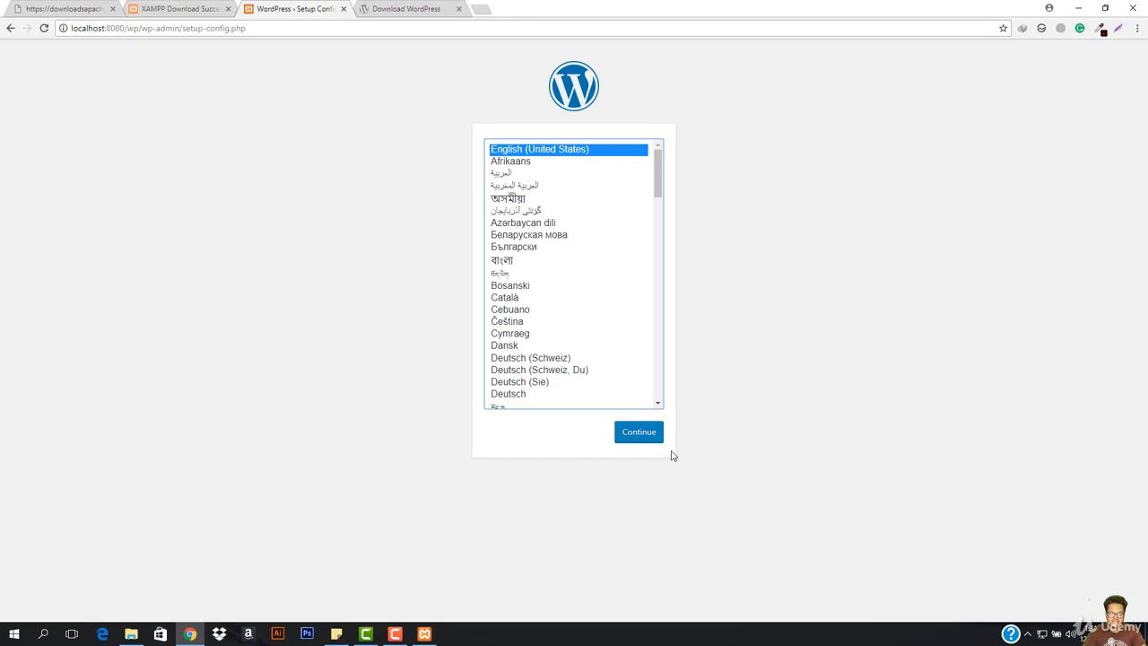
pyautogui.click(636, 440)
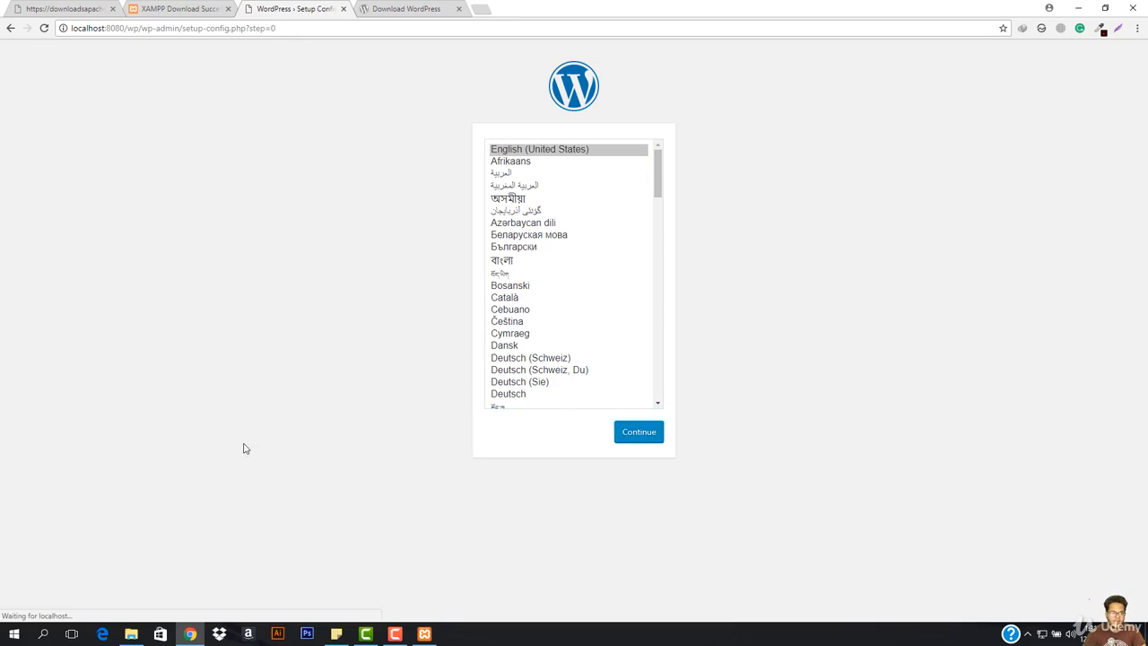
# Read the welcome page's introduction and its list of database details required for the WordPress setup
pyautogui.moveTo(360, 151); pyautogui.dragTo(629, 145)
pyautogui.click(601, 159)
pyautogui.moveTo(455, 148); pyautogui.dragTo(663, 145)
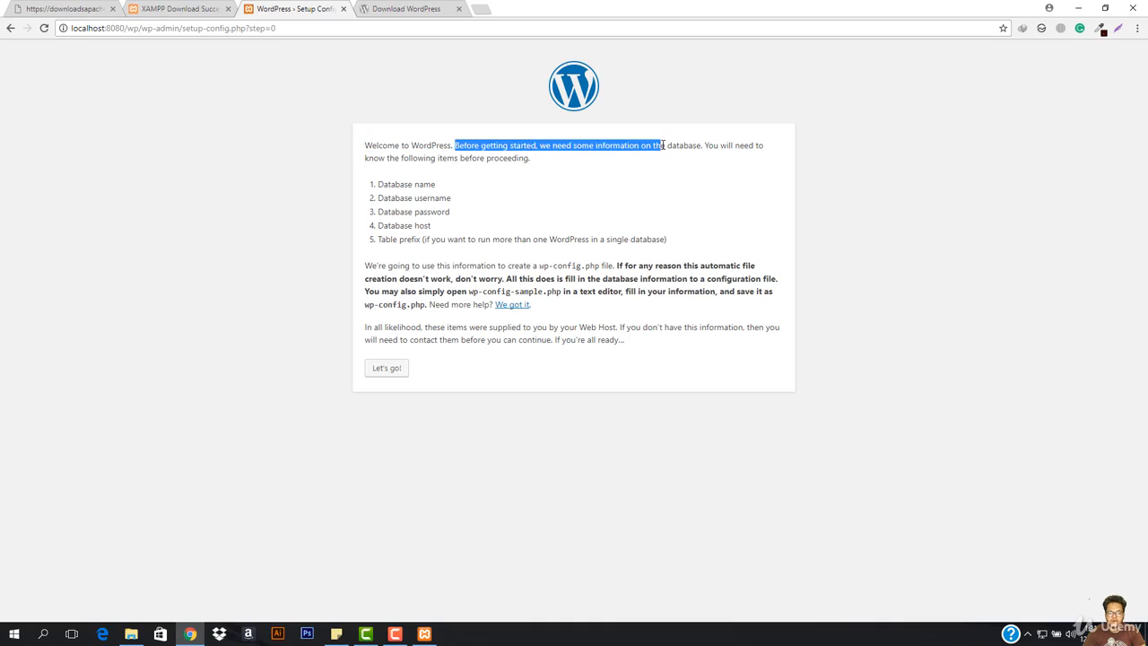
pyautogui.click(616, 158)
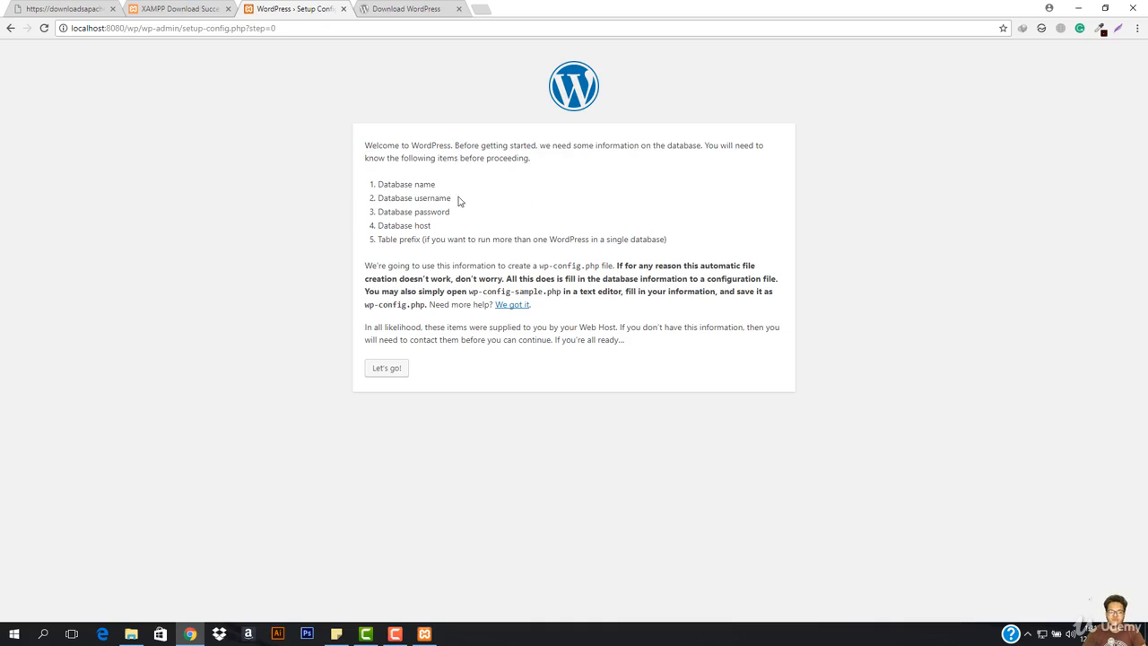
pyautogui.tripleClick(408, 199)
pyautogui.doubleClick(420, 212)
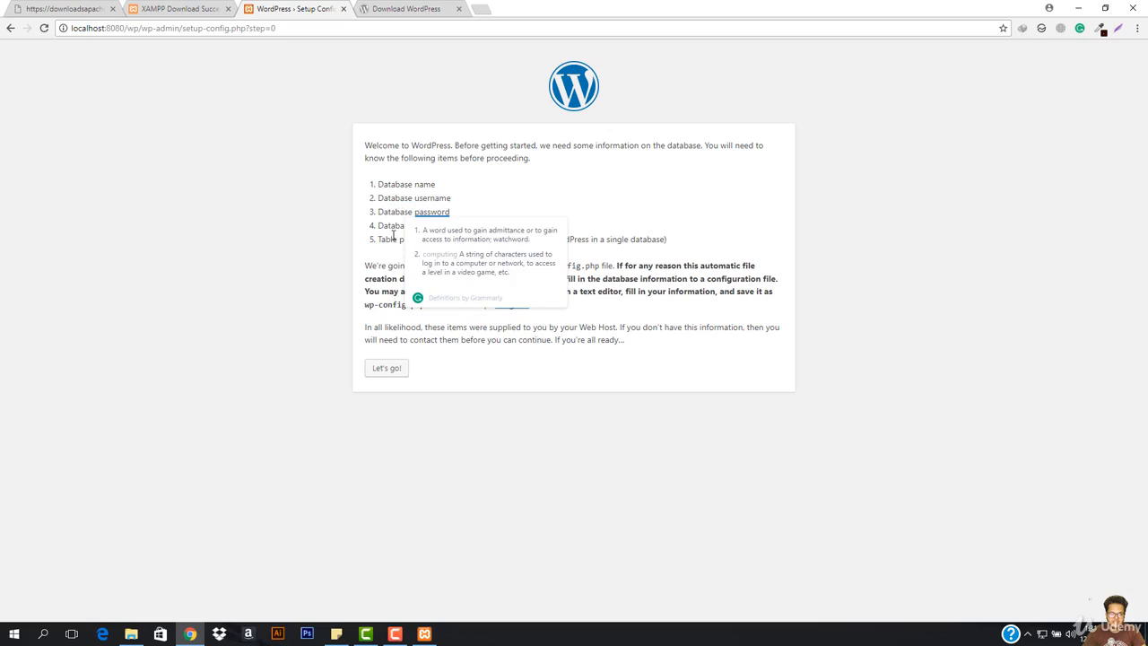
pyautogui.click(393, 234)
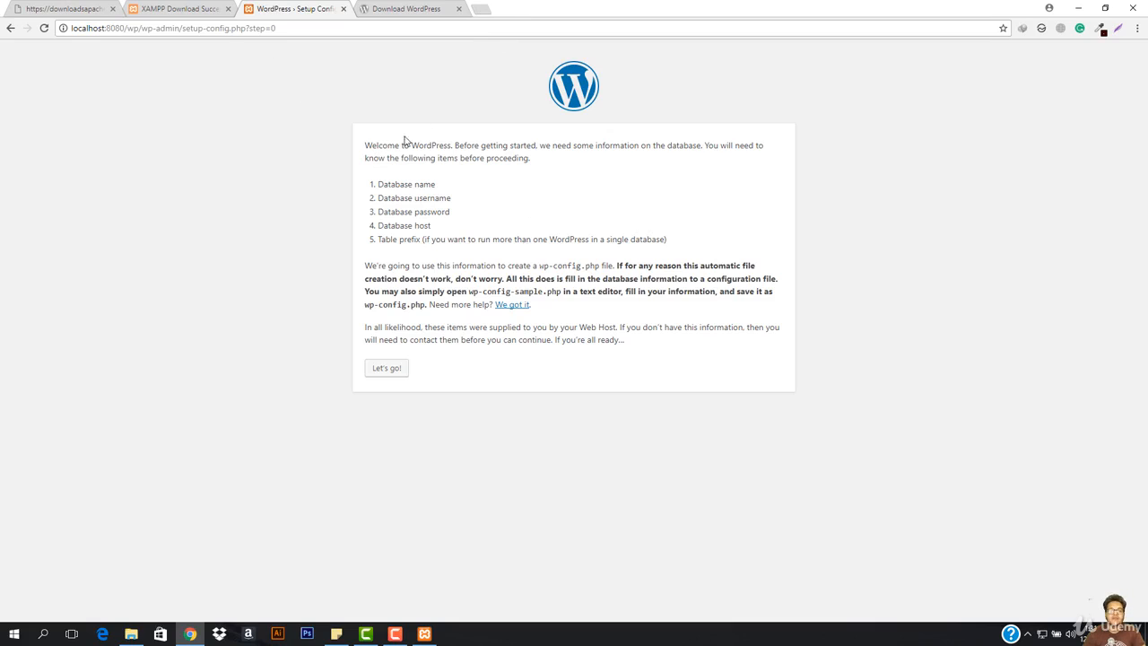
# Try to open phpMyAdmin at localhost/phpmyadmin in a new browser tab
pyautogui.click(481, 11)
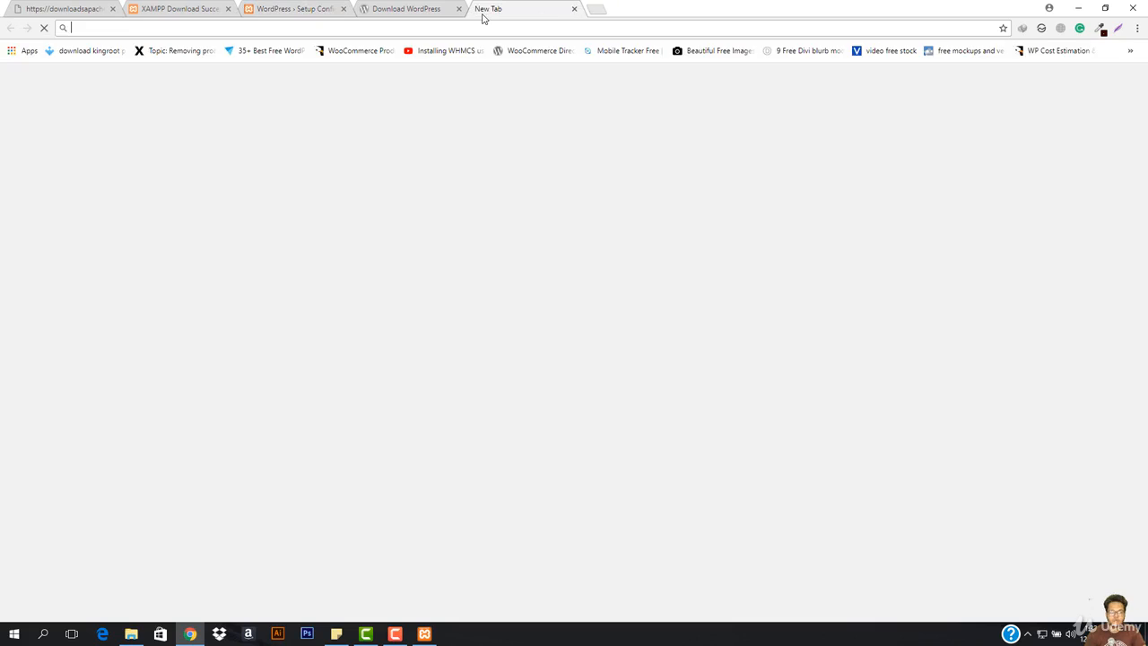
pyautogui.write('localhost/atsy')
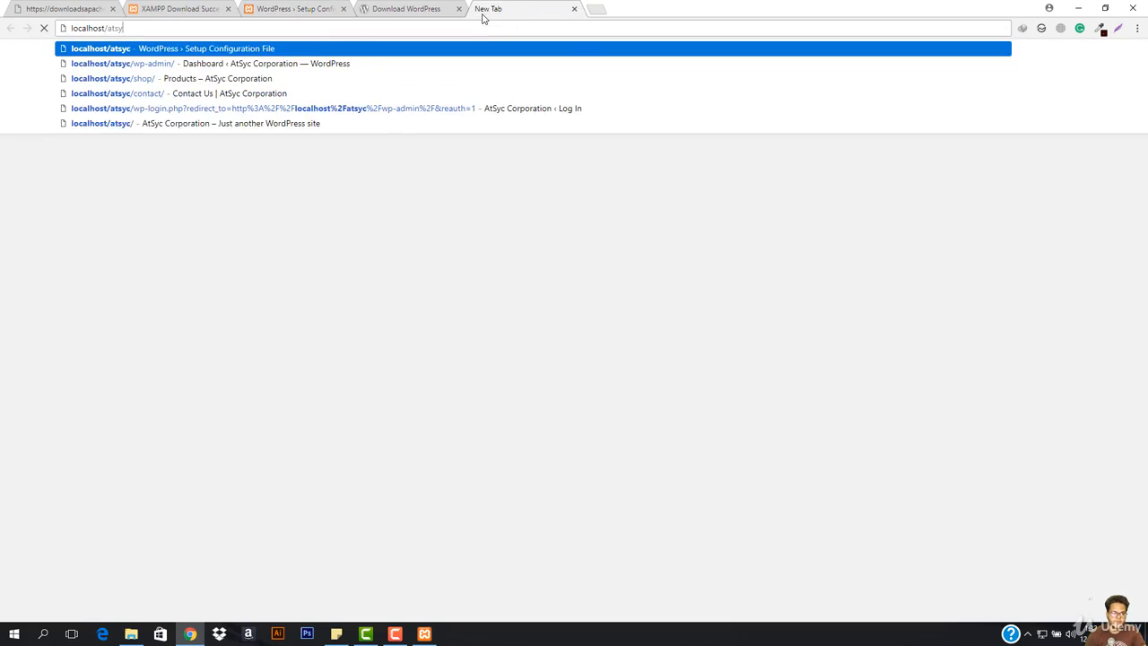
pyautogui.press('BackSpace')
pyautogui.press('BackSpace')
pyautogui.write('phpm')
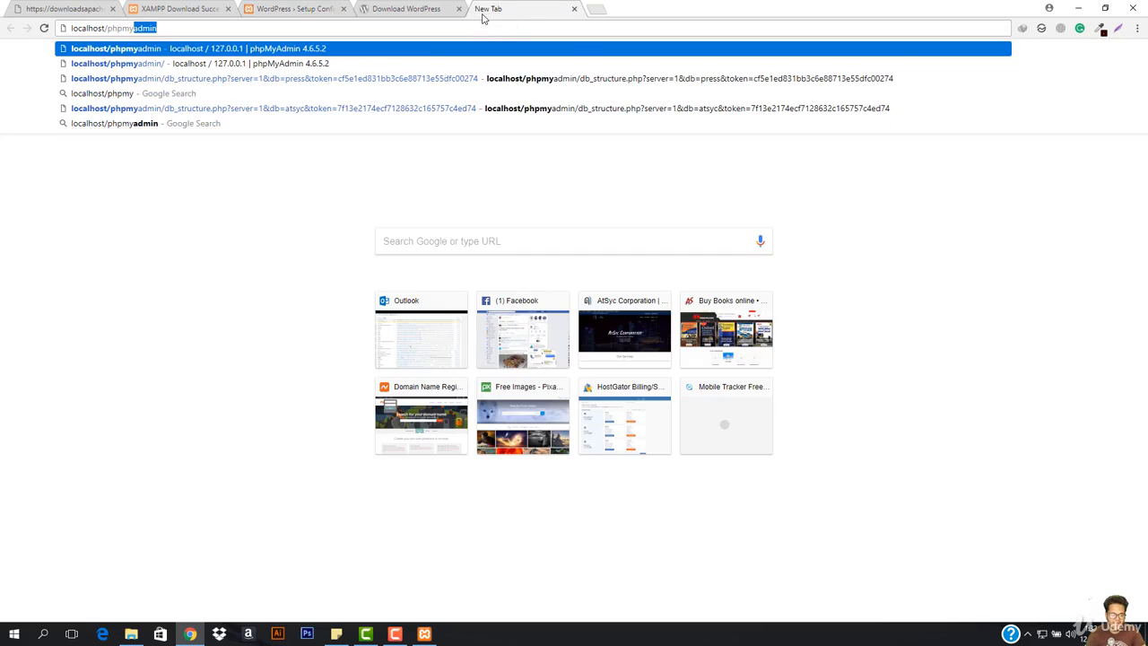
pyautogui.write('yadmin')
pyautogui.press('Return')
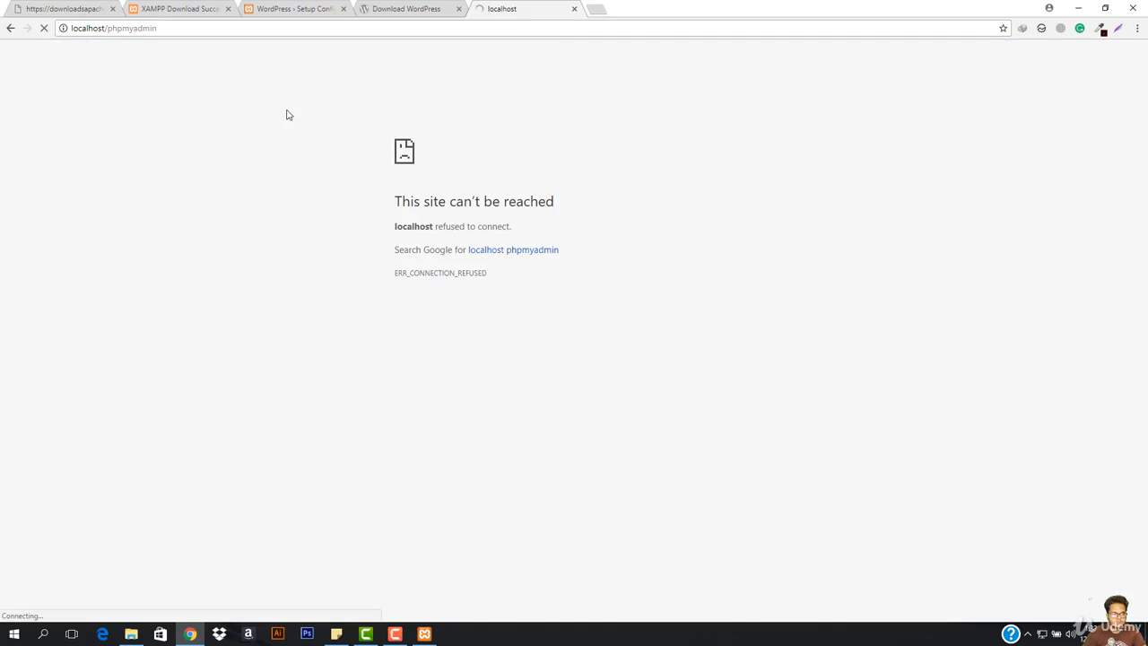
# Restart MySQL in the XAMPP Control Panel and retry loading localhost/phpmyadmin in the browser
pyautogui.click(424, 633)
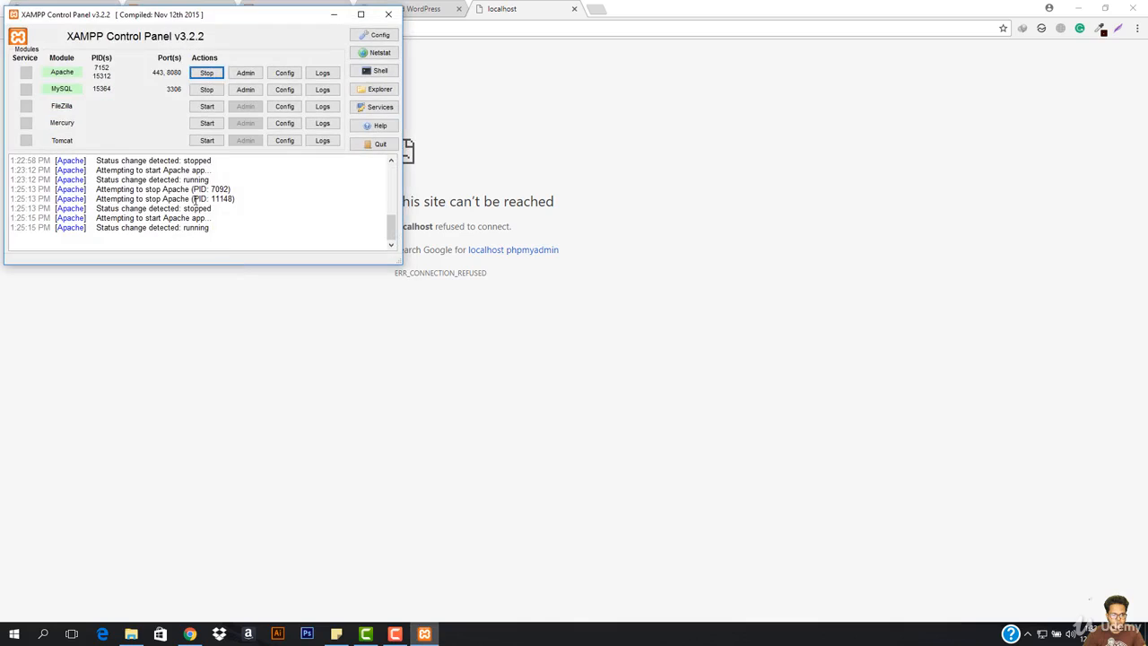
pyautogui.click(207, 90)
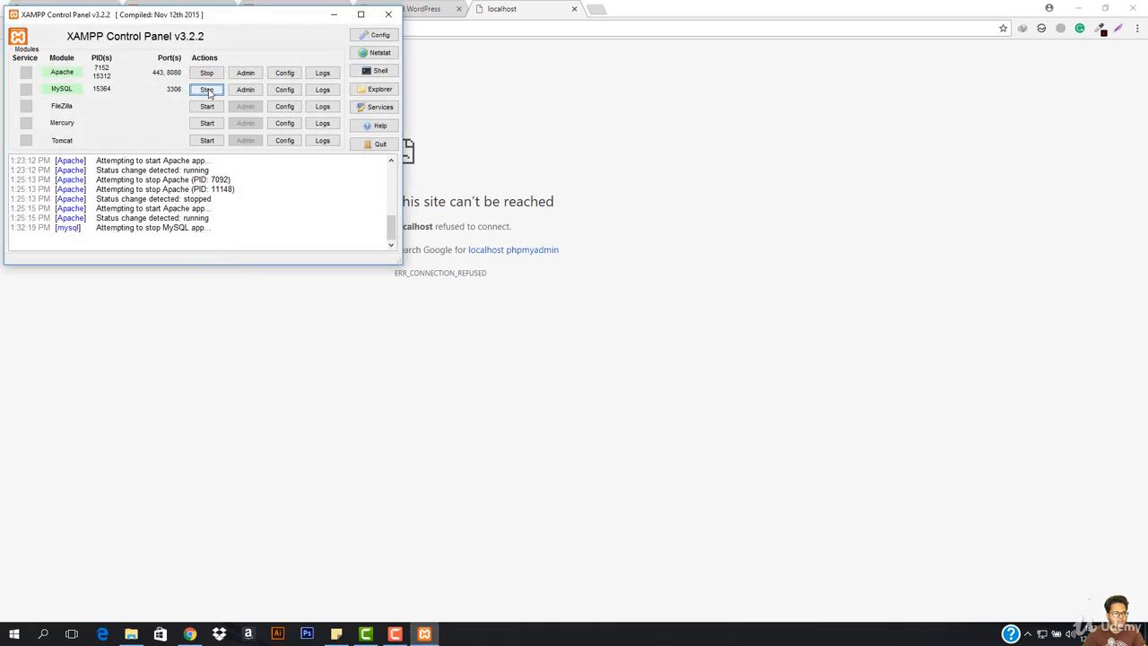
pyautogui.click(207, 90)
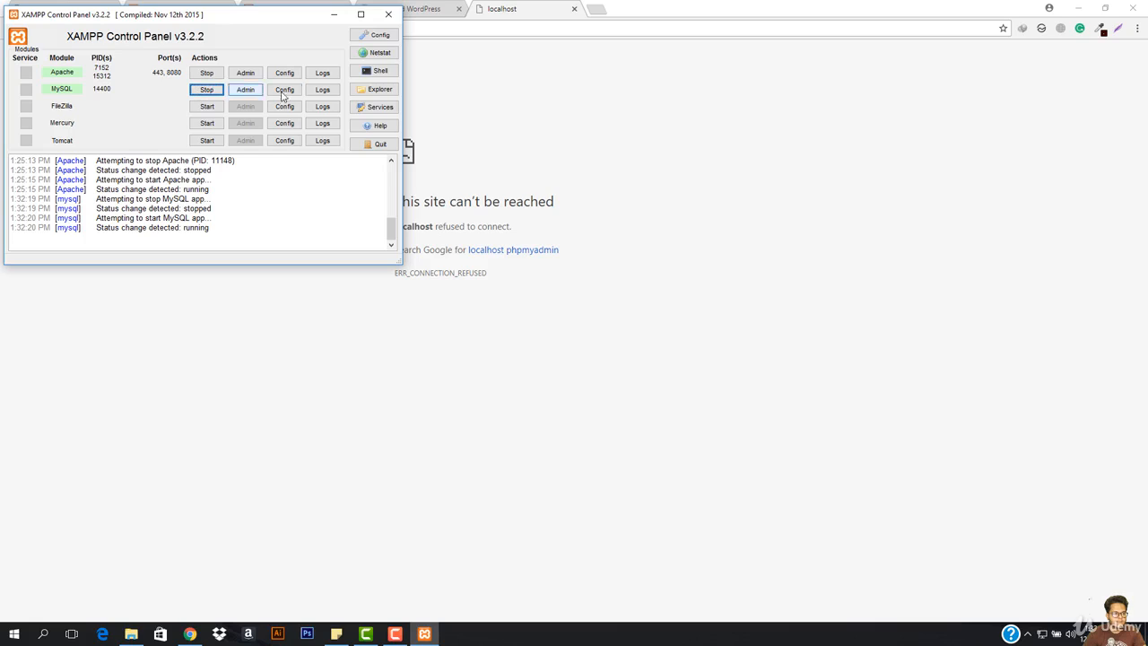
pyautogui.click(422, 76)
pyautogui.click(317, 29)
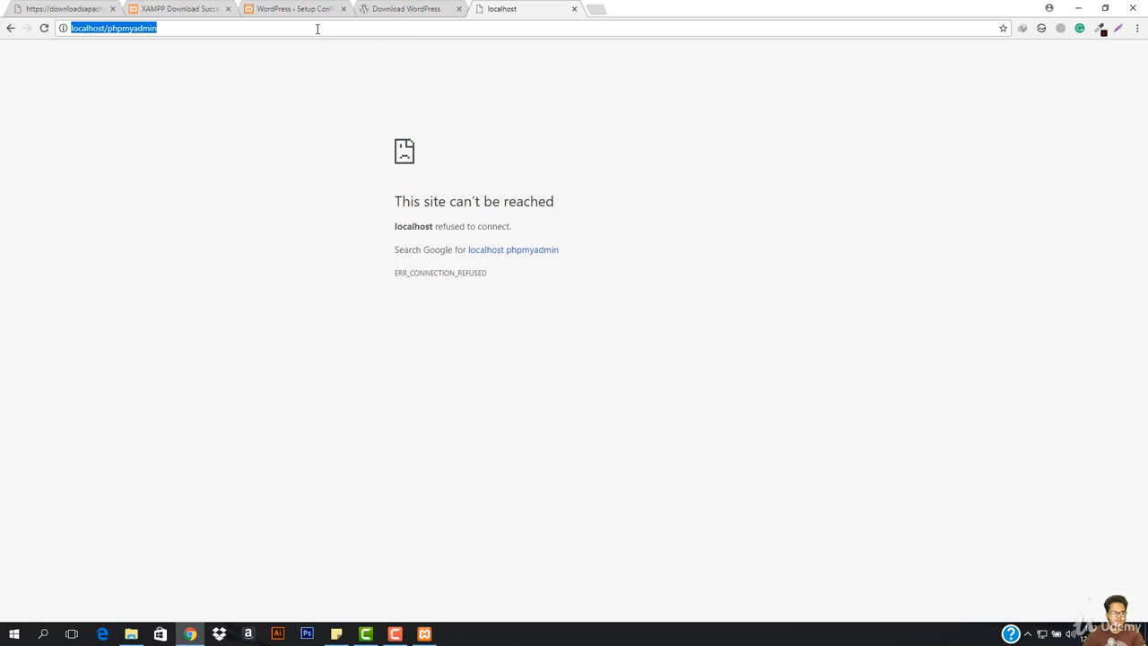
pyautogui.press('Return')
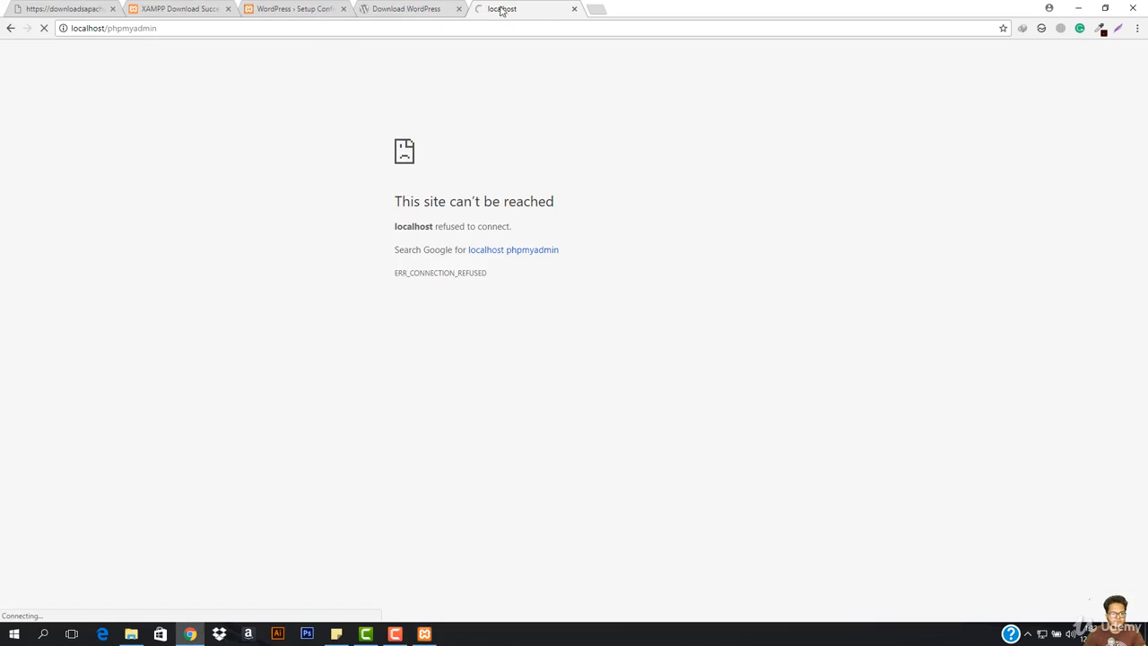
# Stop MySQL and Apache in the XAMPP Control Panel and close its window
pyautogui.click(426, 632)
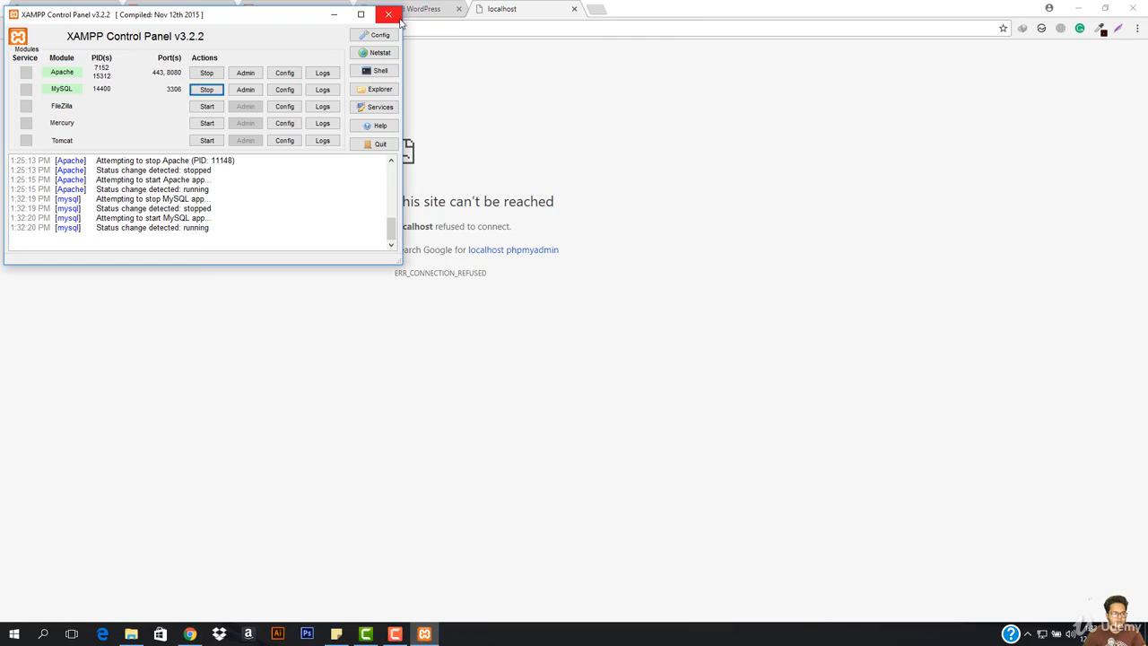
pyautogui.click(210, 89)
pyautogui.click(208, 73)
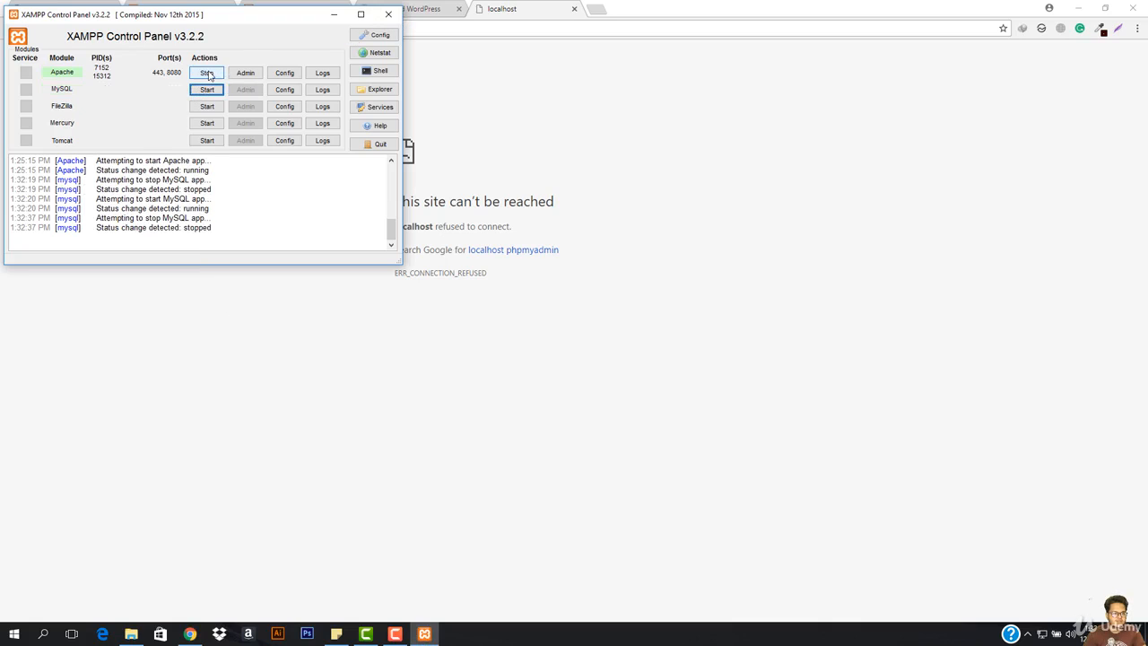
pyautogui.click(391, 16)
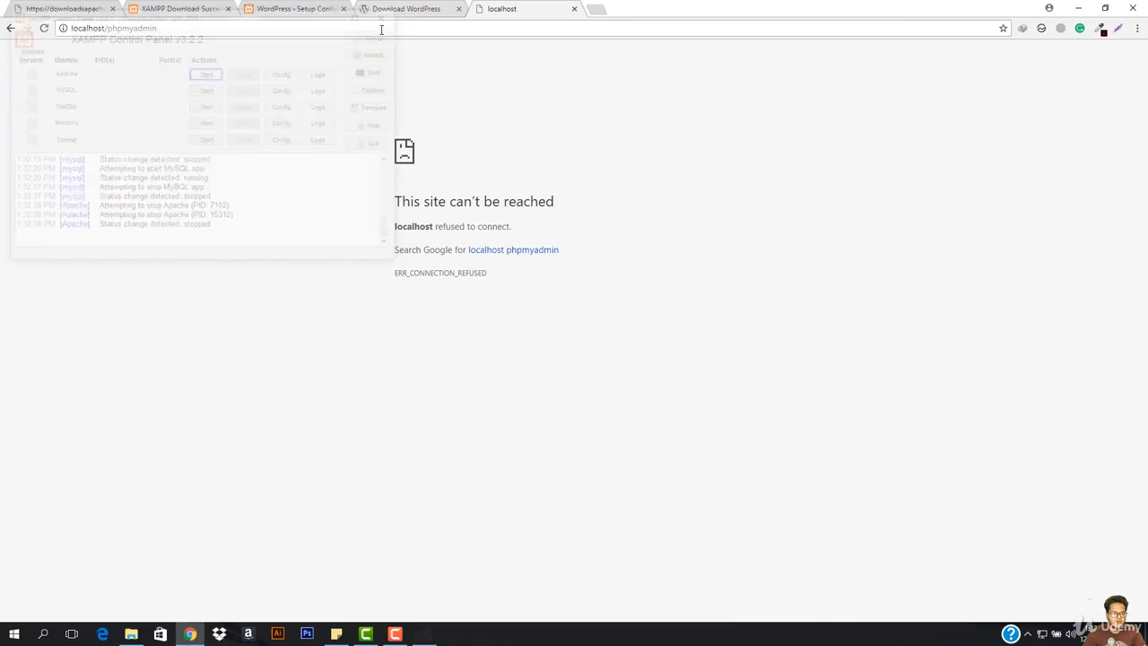
# Reopen the XAMPP Control Panel and start the Apache and MySQL modules
pyautogui.click(15, 633)
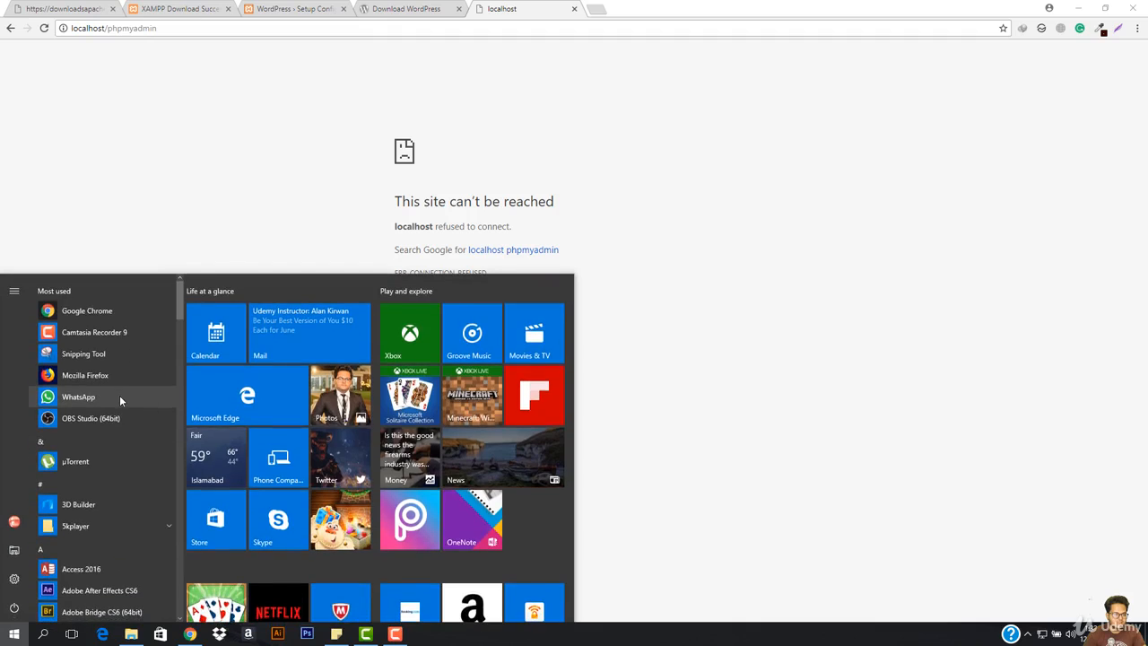
pyautogui.write('xamp')
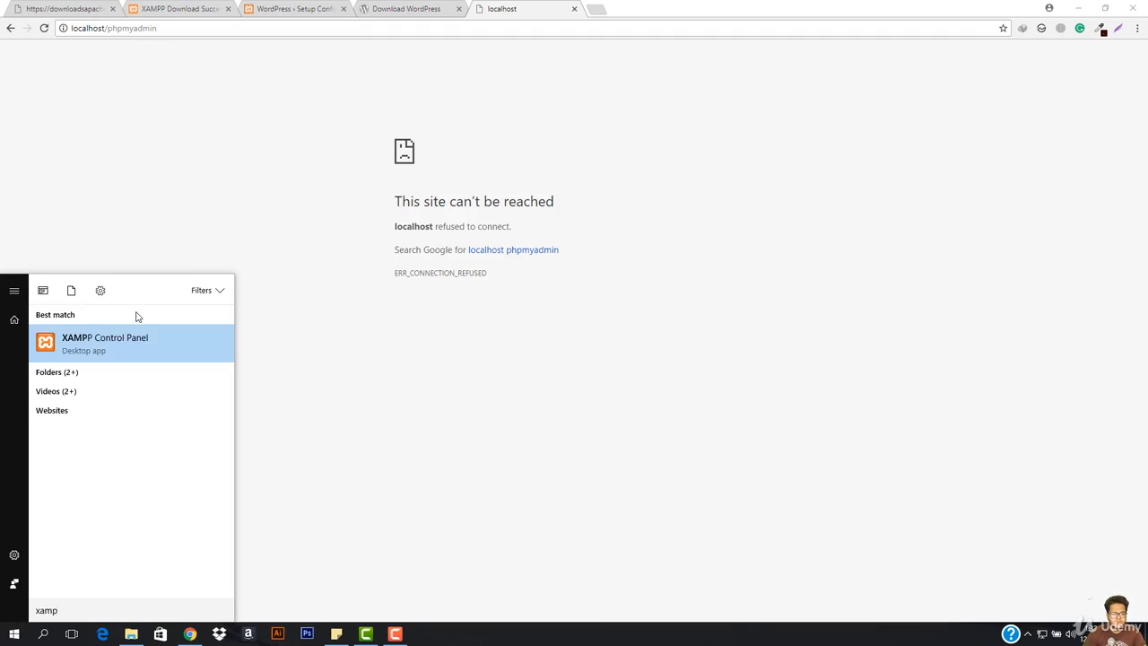
pyautogui.click(92, 350)
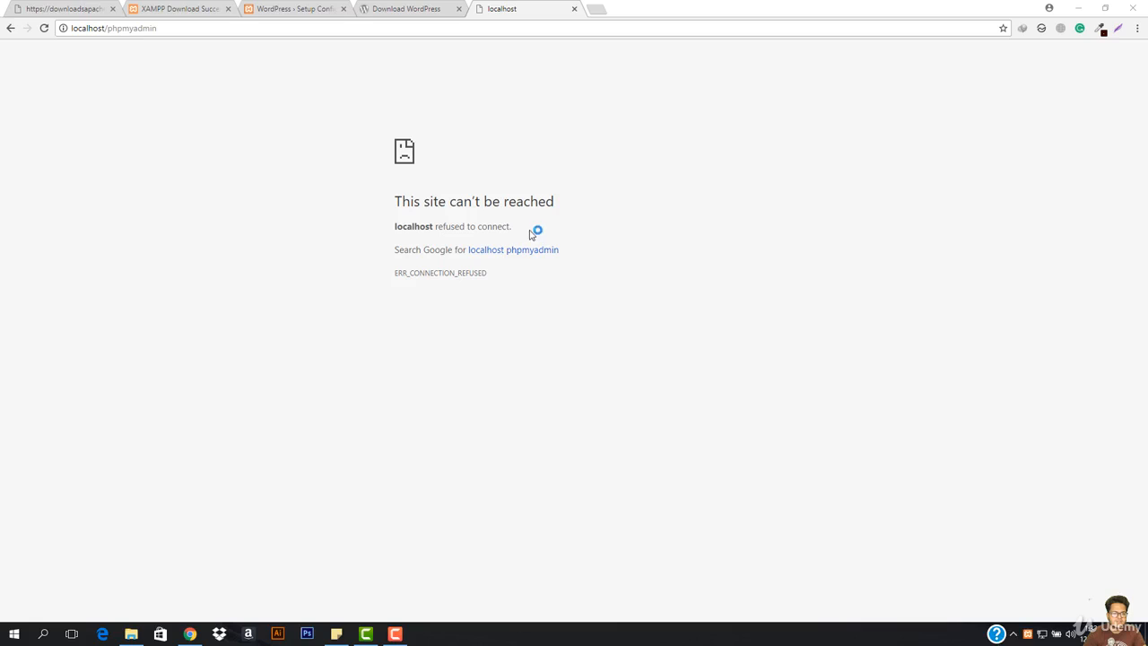
pyautogui.click(206, 68)
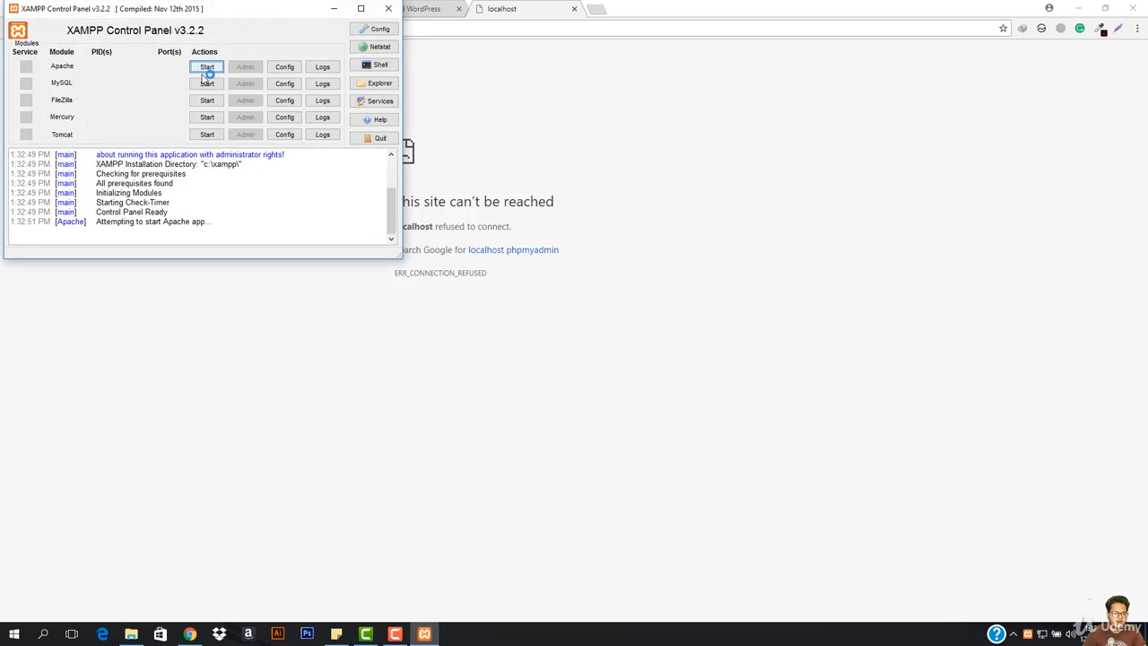
pyautogui.click(206, 84)
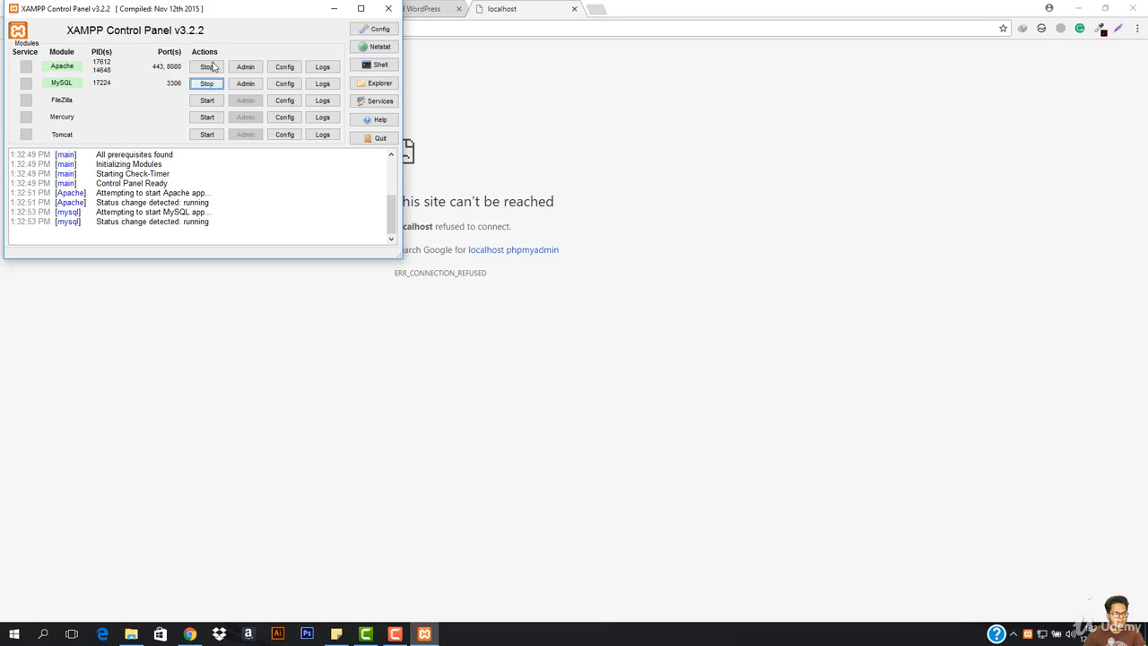
# Return to the browser and open phpMyAdmin through port 8080 at localhost:8080/phpmyadmin
pyautogui.click(484, 85)
pyautogui.click(367, 30)
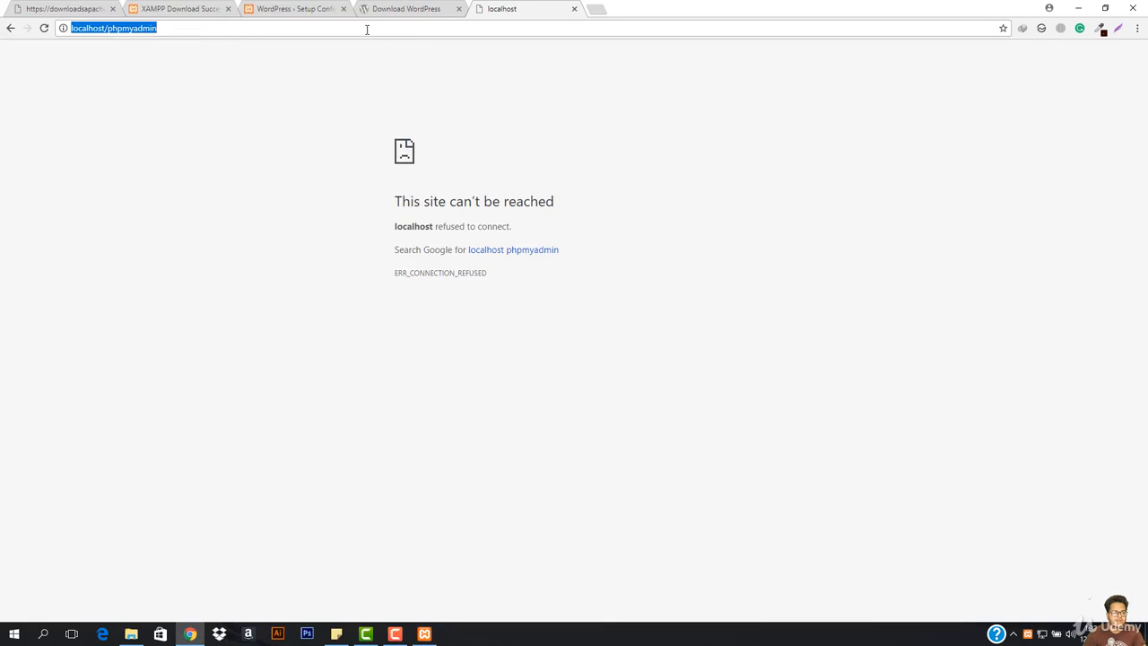
pyautogui.press('Return')
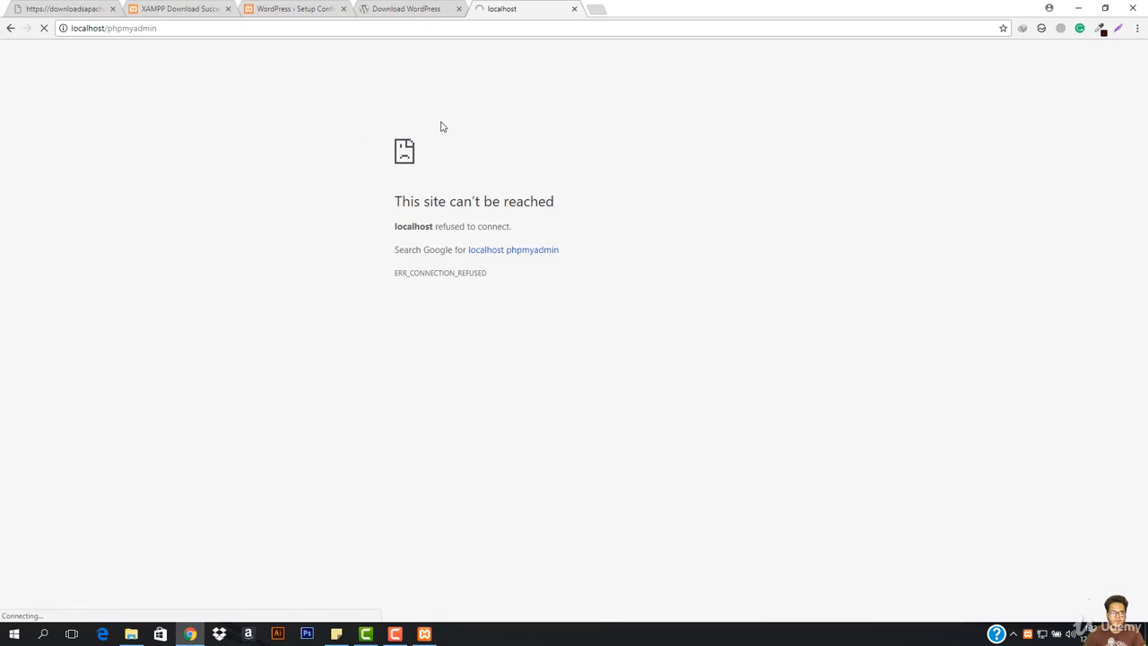
pyautogui.click(171, 30)
pyautogui.click(198, 27)
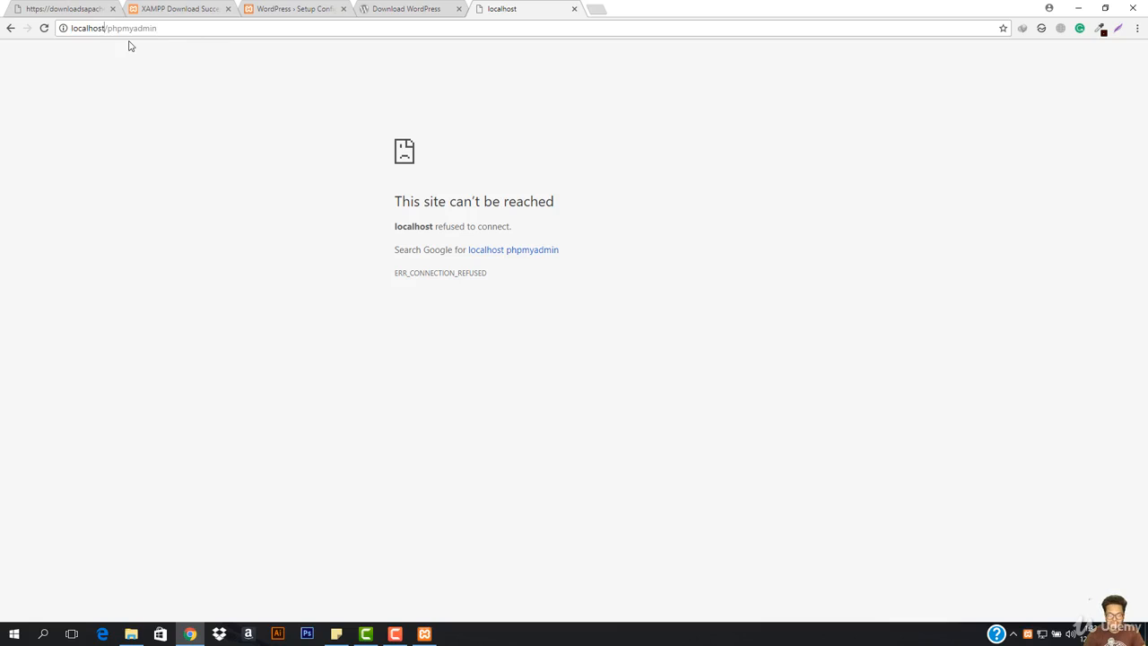
pyautogui.write(':8080')
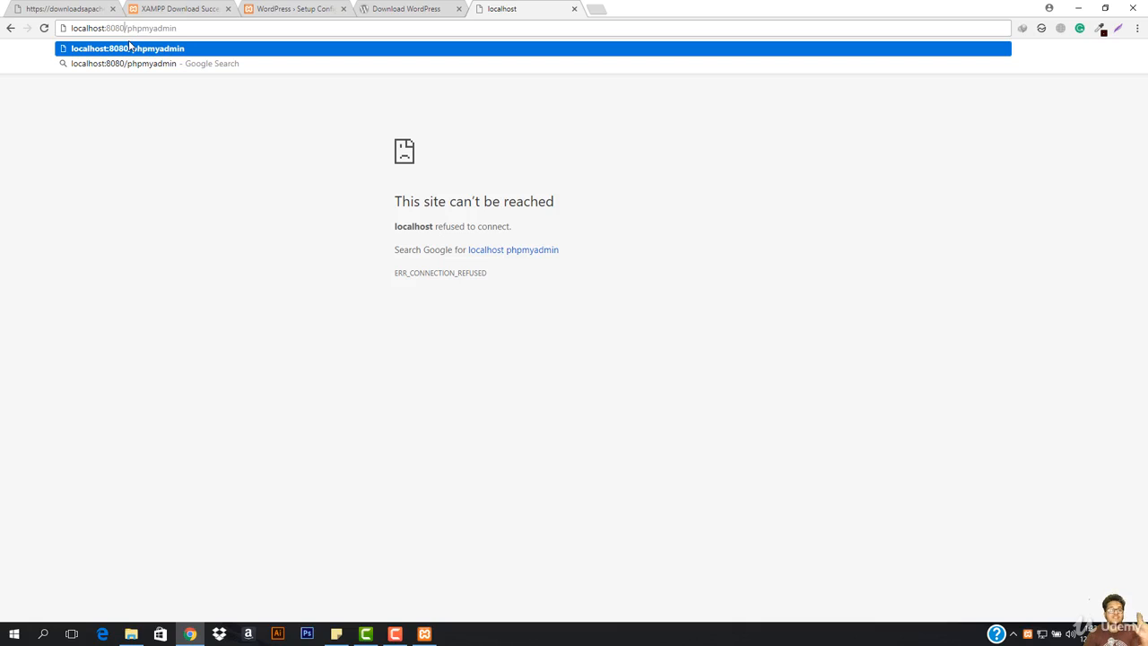
pyautogui.press('Return')
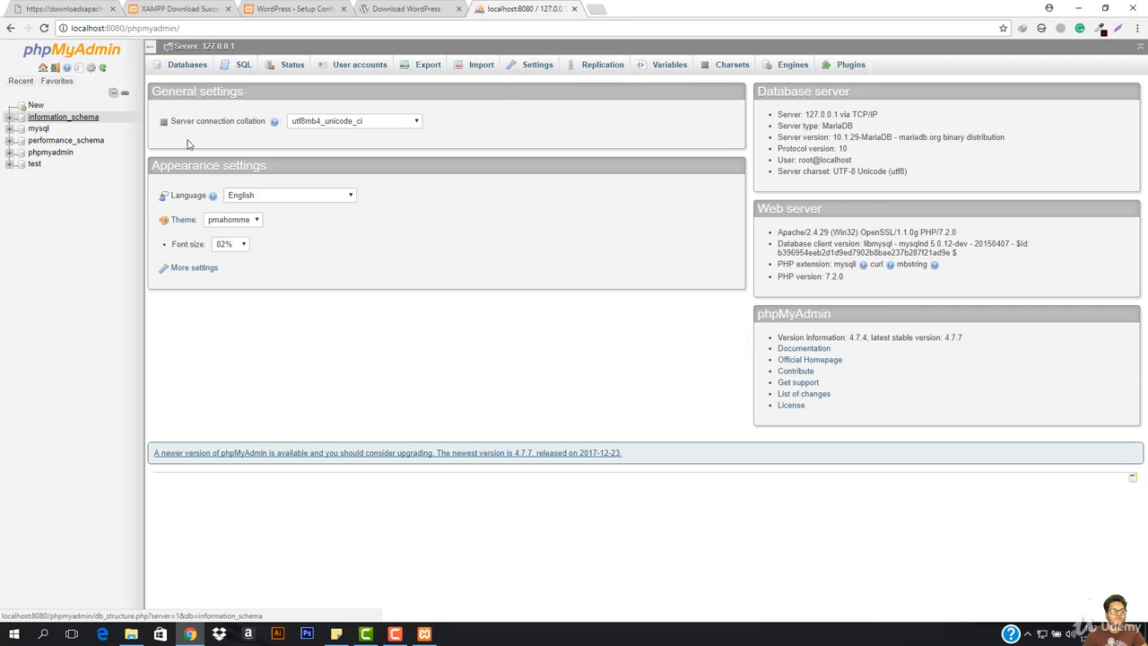
# Create a new database named wp in phpMyAdmin and open its structure
pyautogui.click(186, 64)
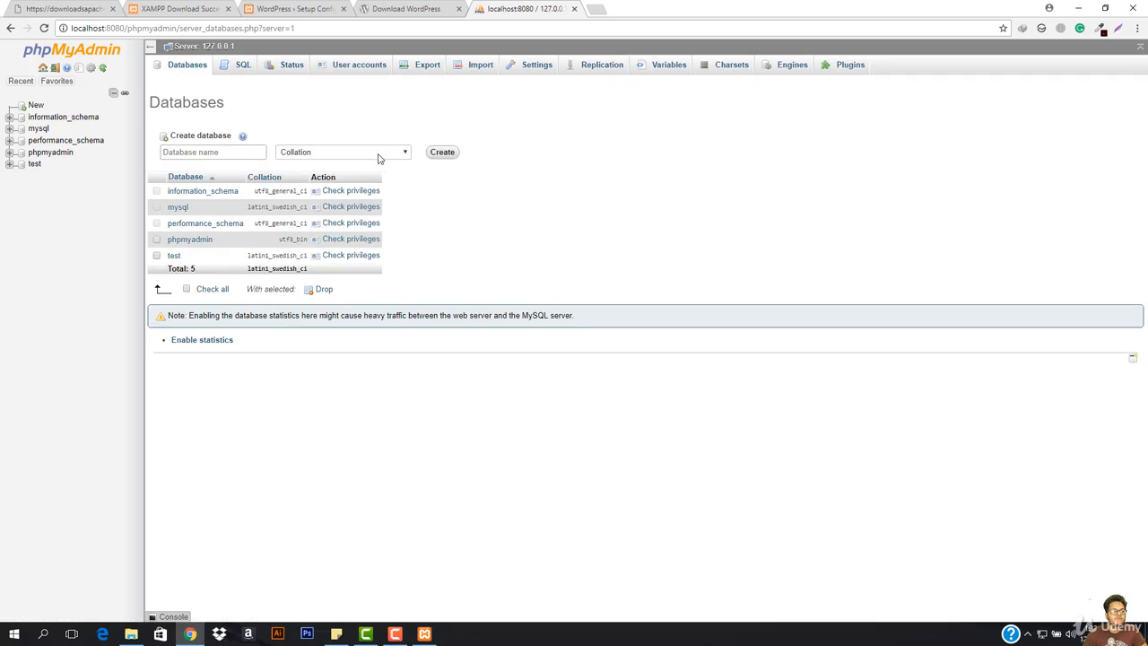
pyautogui.click(216, 153)
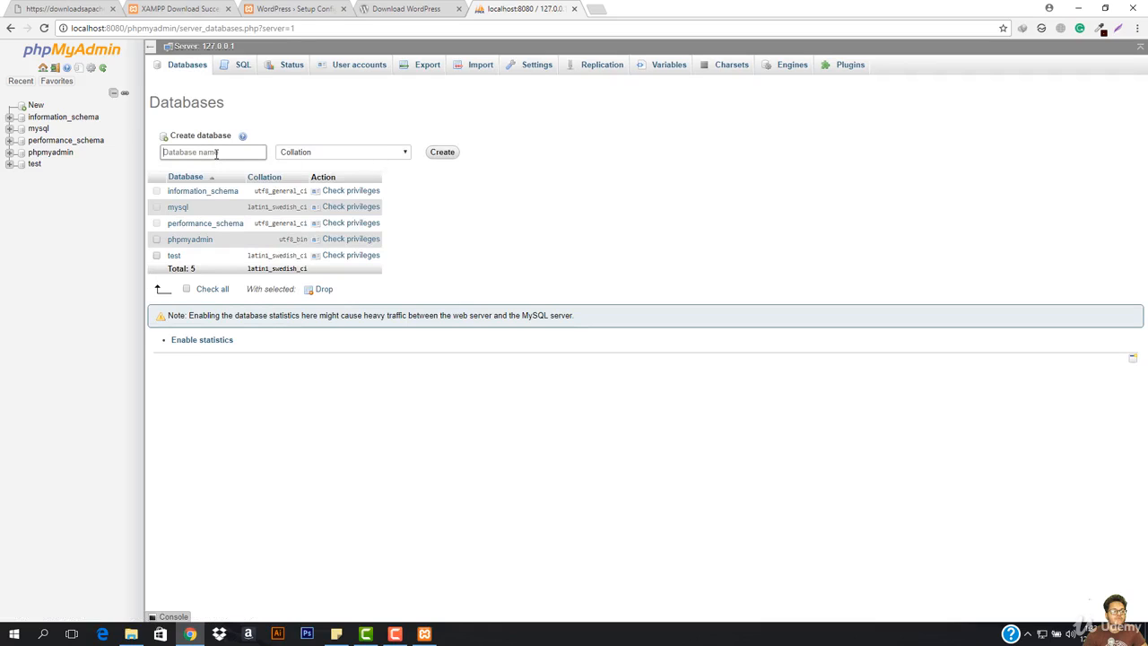
pyautogui.write('wp')
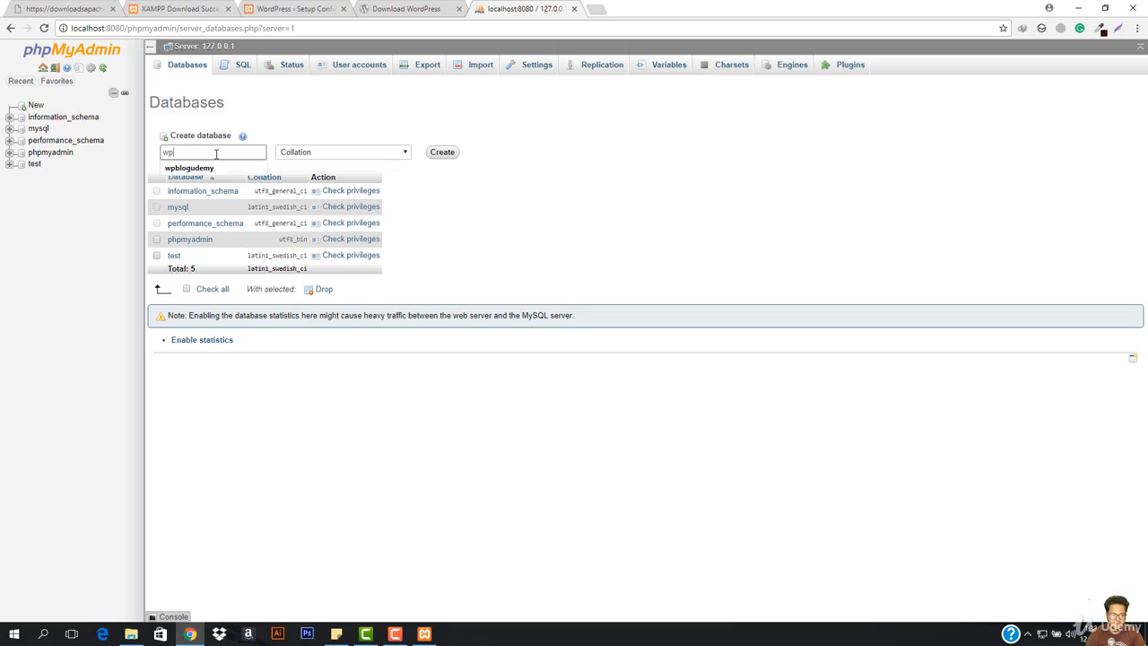
pyautogui.click(442, 153)
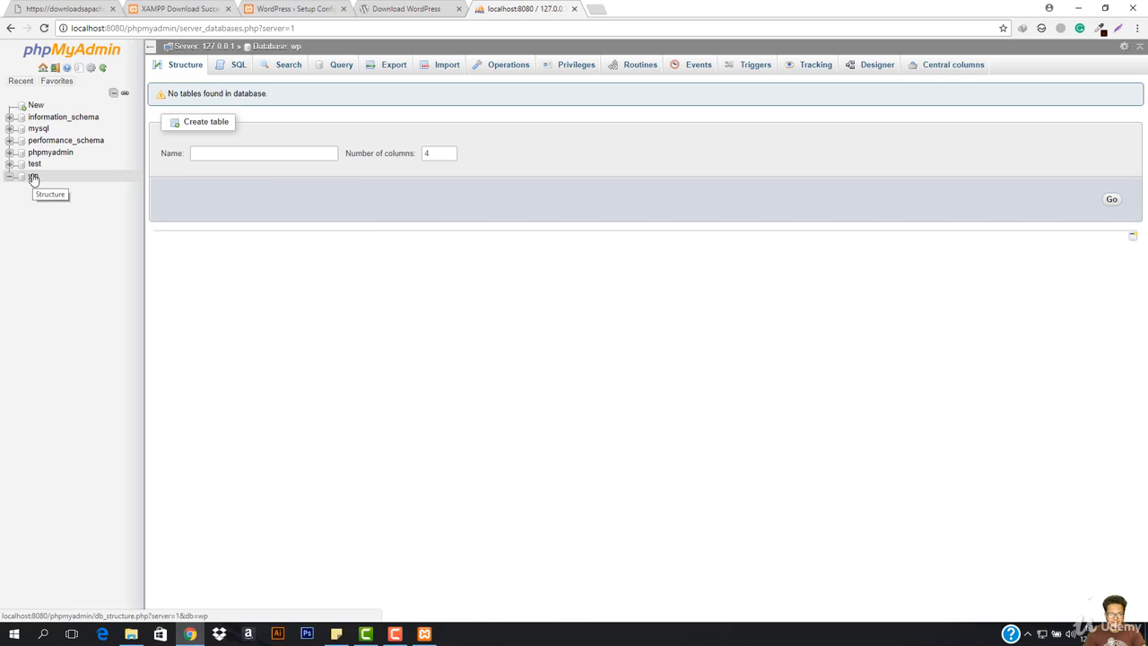
pyautogui.click(34, 176)
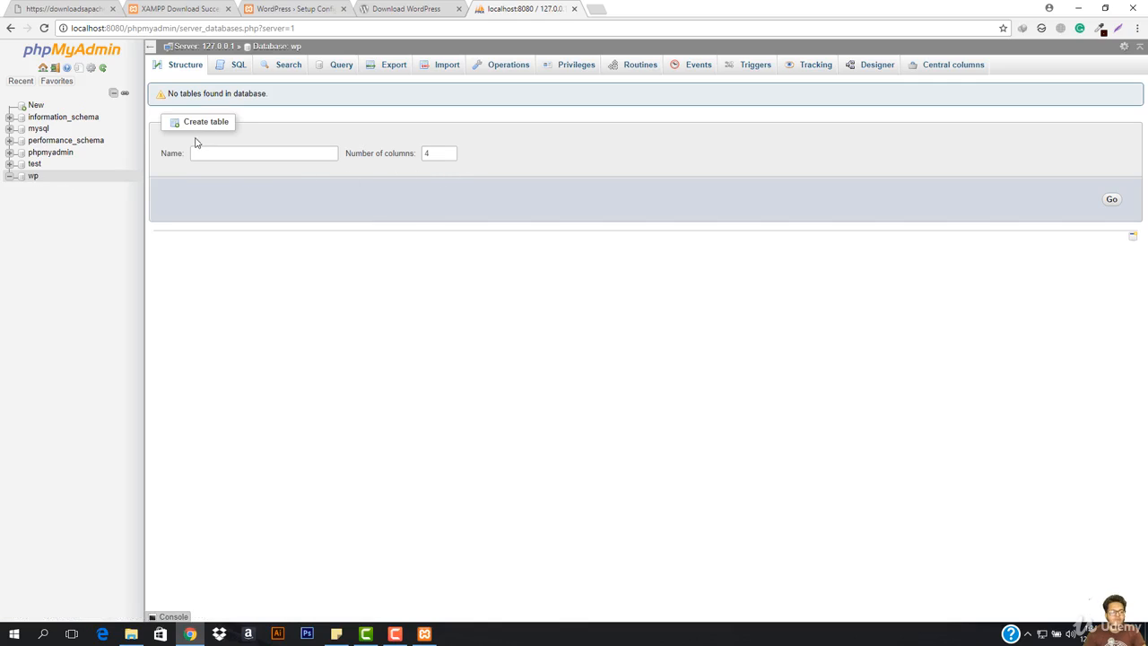
# Proceed to the WordPress database connection form and set the database name to wp and the username to root
pyautogui.click(316, 10)
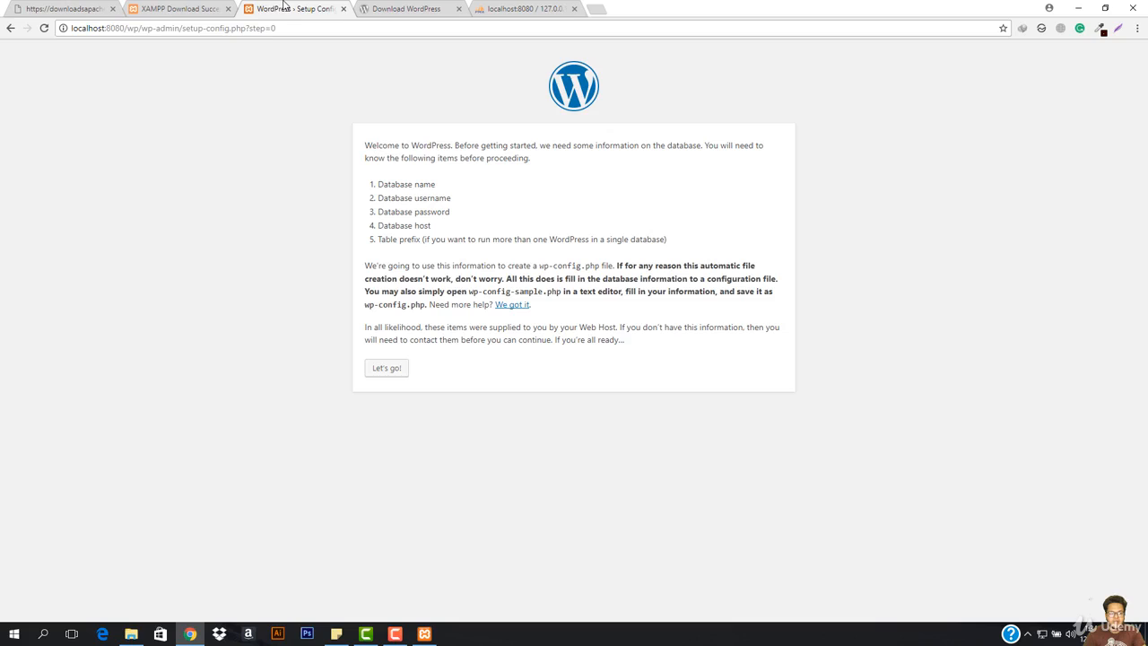
pyautogui.click(386, 369)
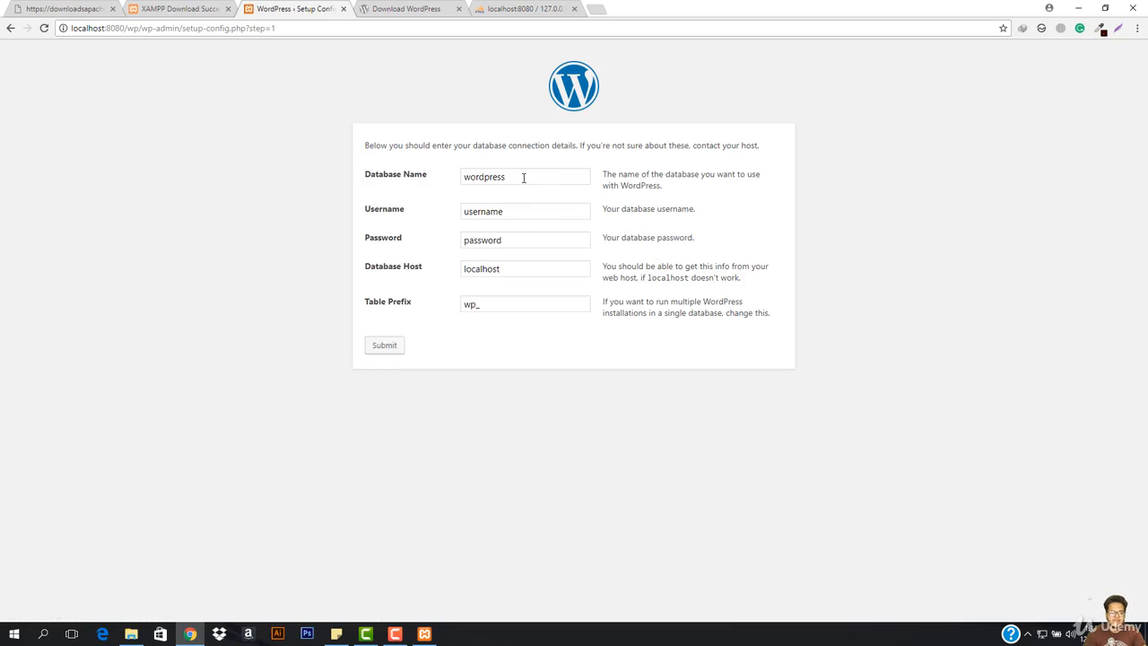
pyautogui.click(523, 178)
pyautogui.doubleClick(523, 178)
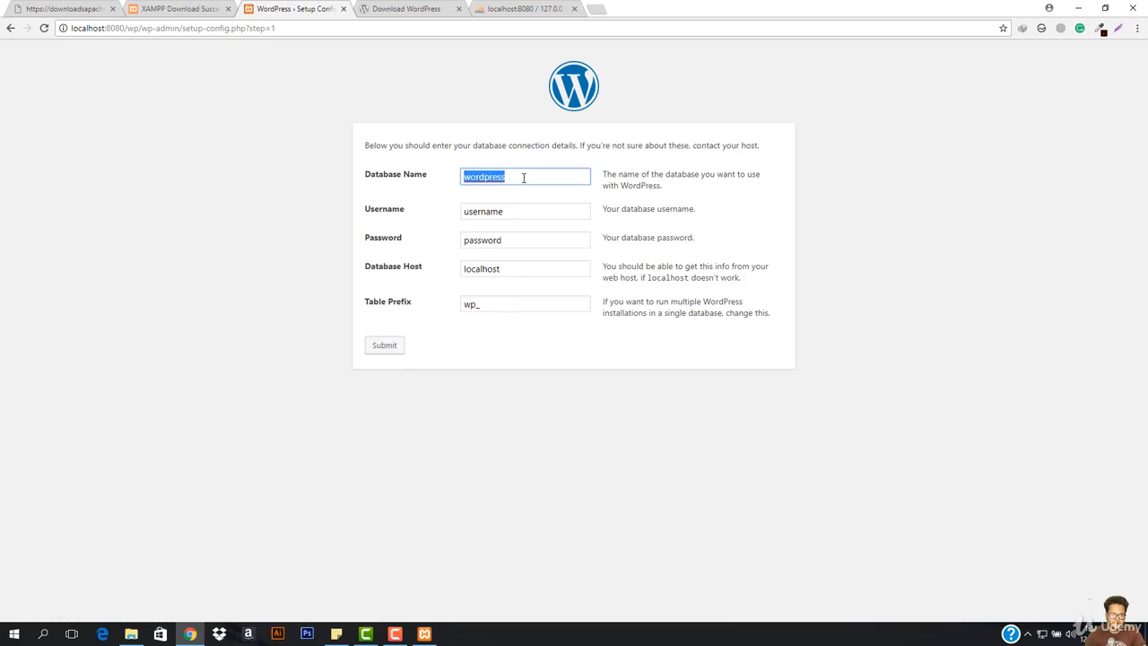
pyautogui.write('wp')
pyautogui.click(508, 216)
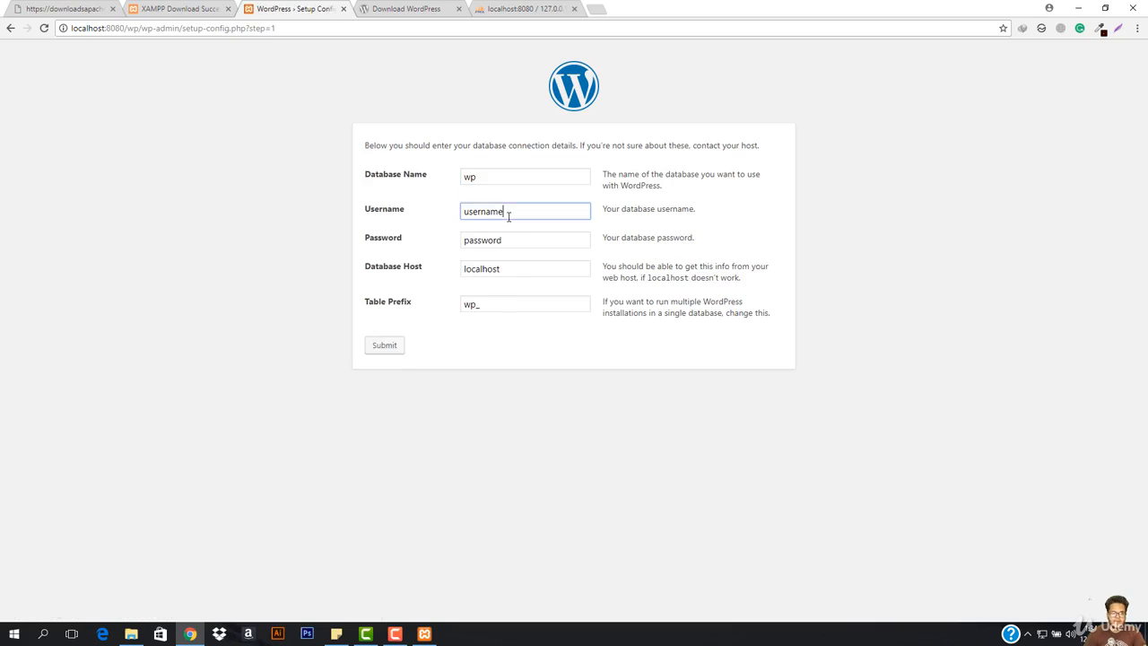
pyautogui.doubleClick(509, 217)
pyautogui.write('root')
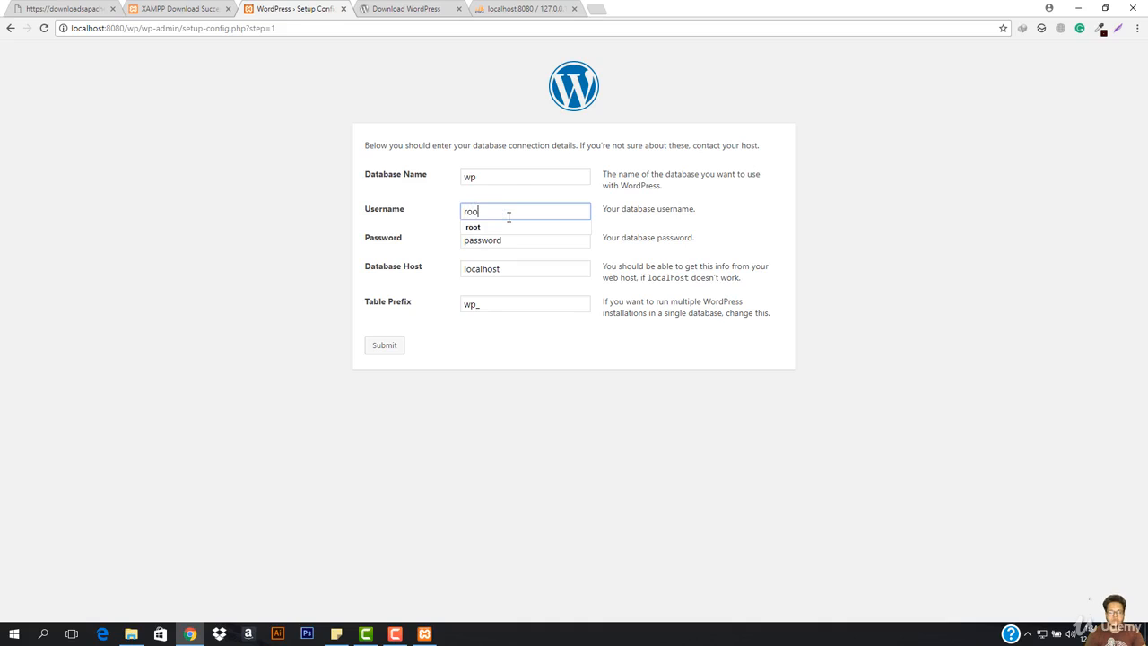
# Check the wp database in phpMyAdmin and clear the password field in the WordPress connection form
pyautogui.click(525, 8)
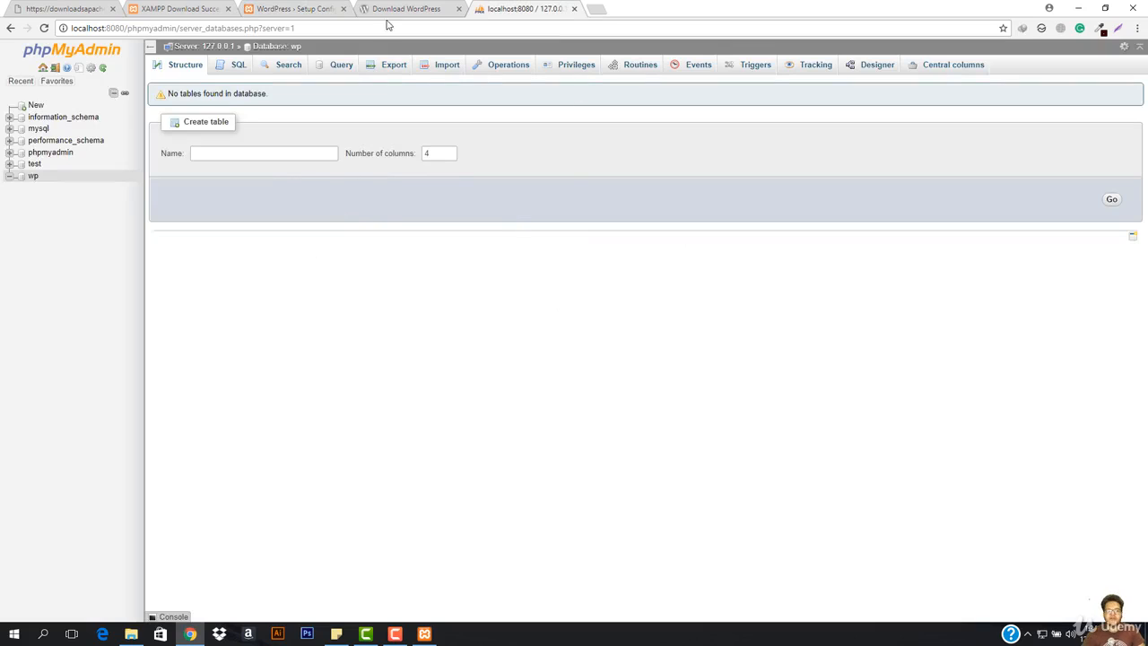
pyautogui.click(296, 8)
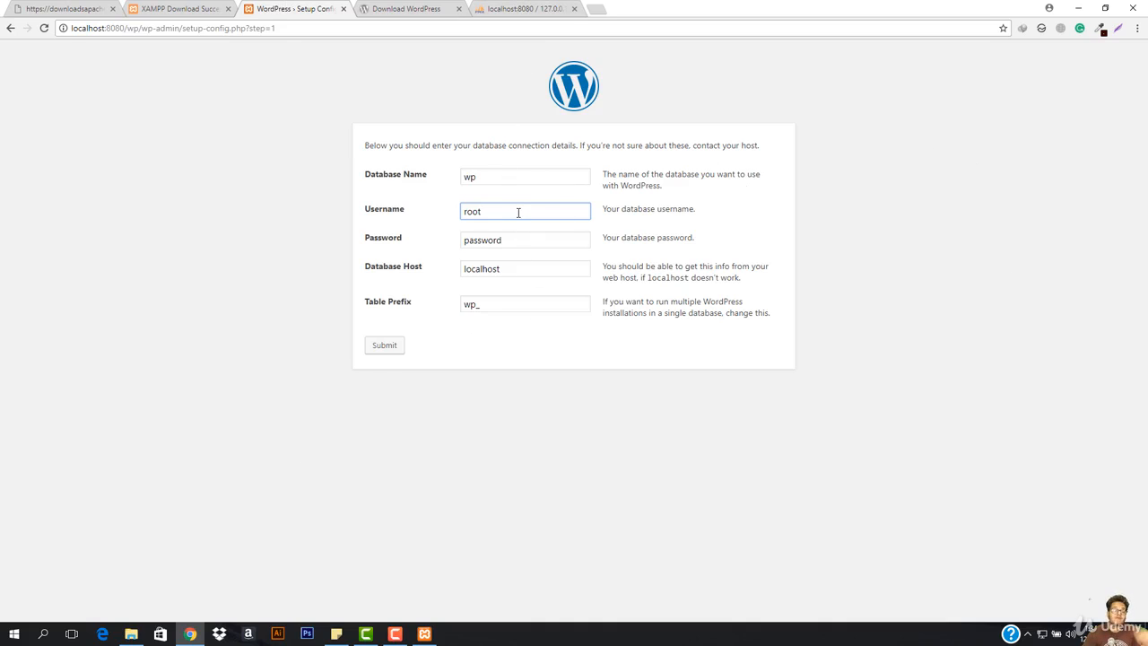
pyautogui.click(510, 9)
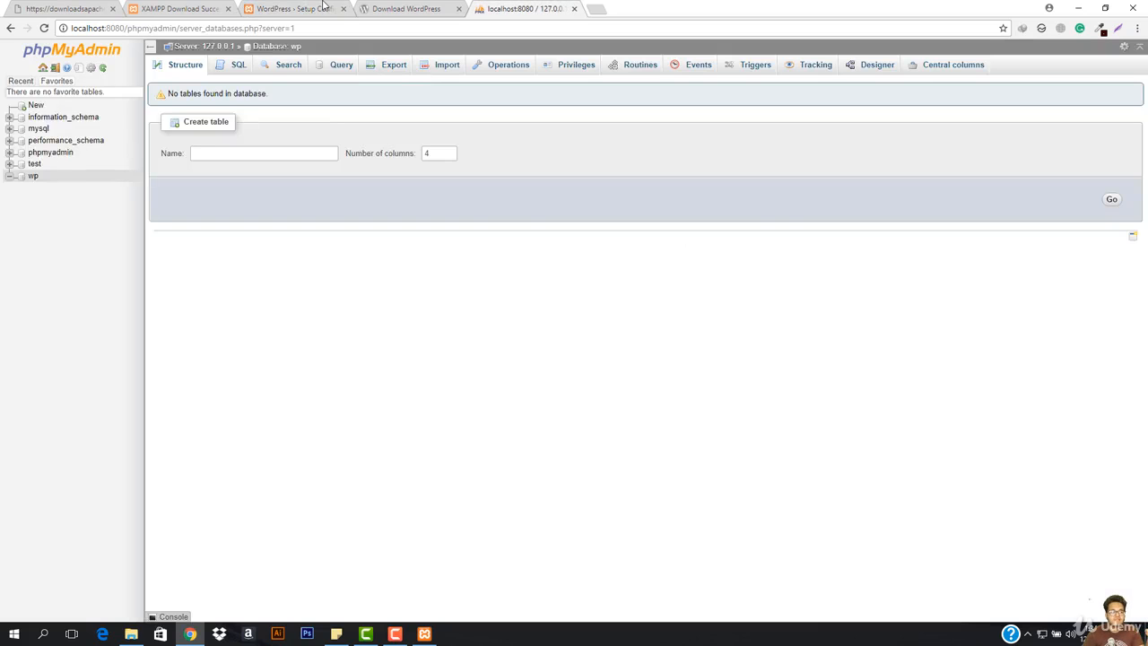
pyautogui.click(324, 7)
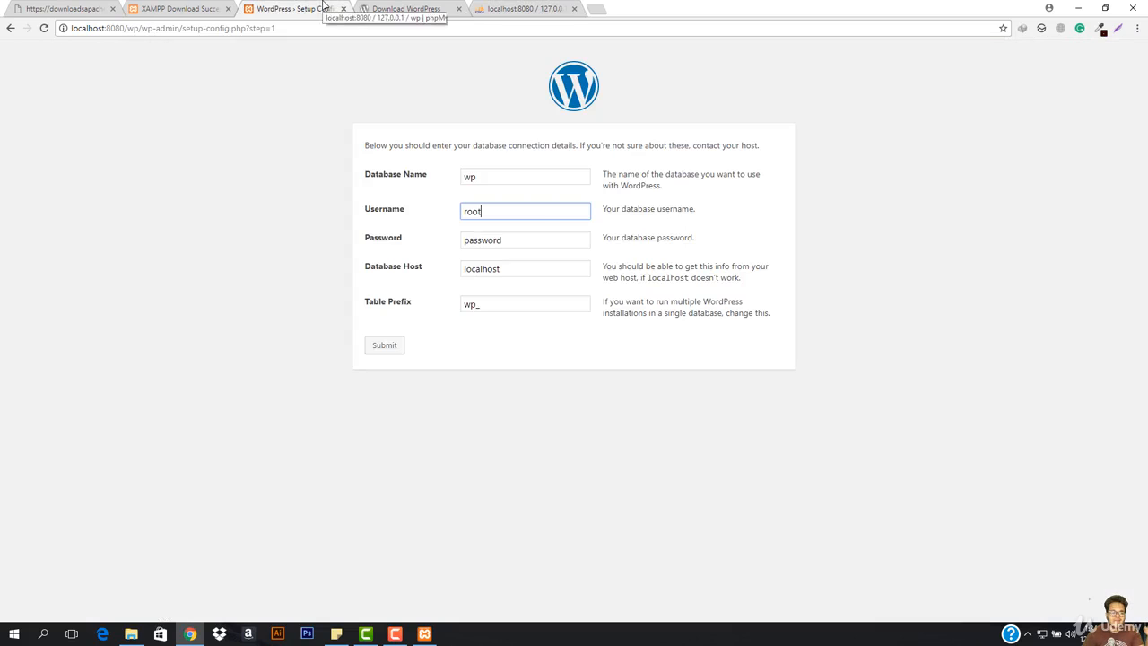
pyautogui.doubleClick(516, 239)
pyautogui.press('BackSpace')
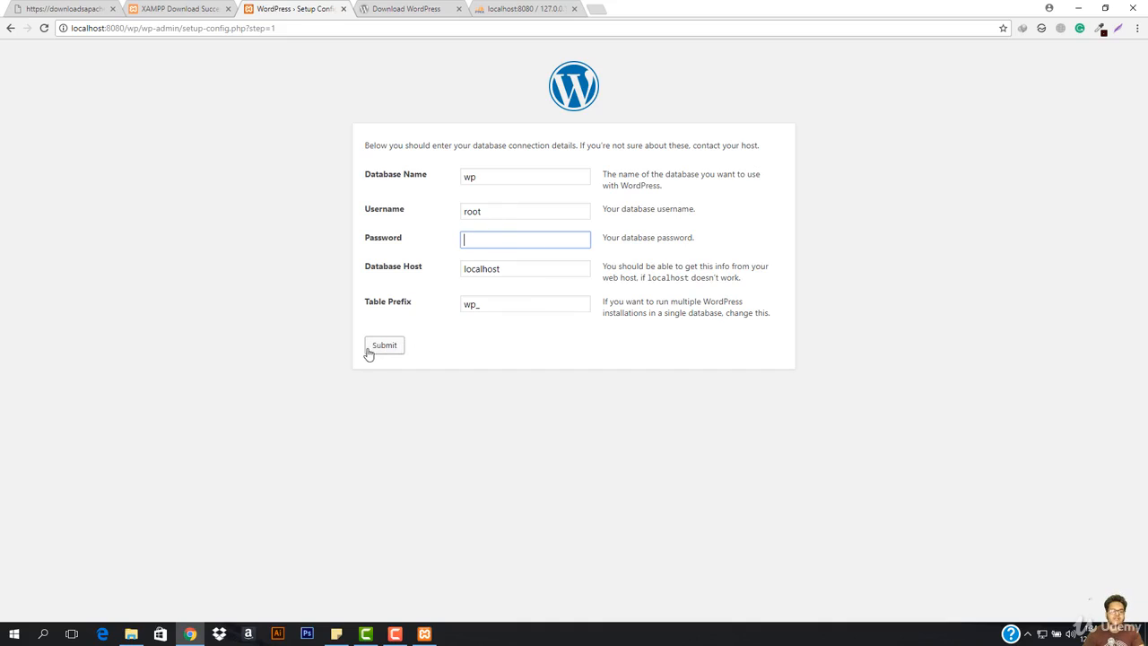
# Try submitting the database connection details with the username roots, and go back to the form
pyautogui.click(490, 180)
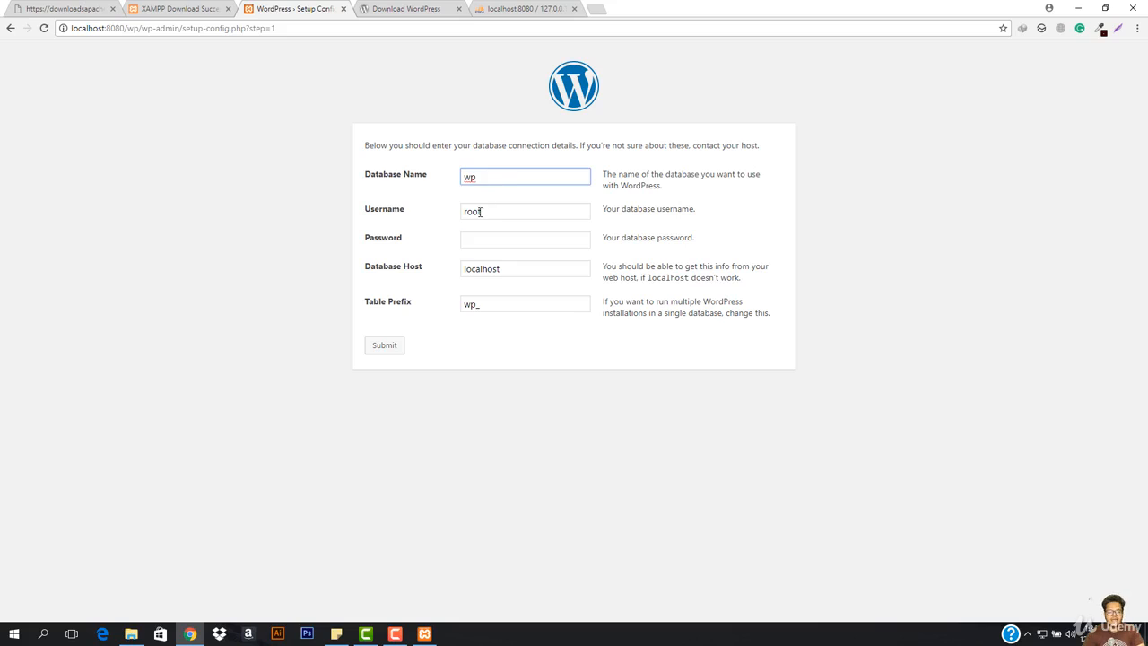
pyautogui.click(486, 211)
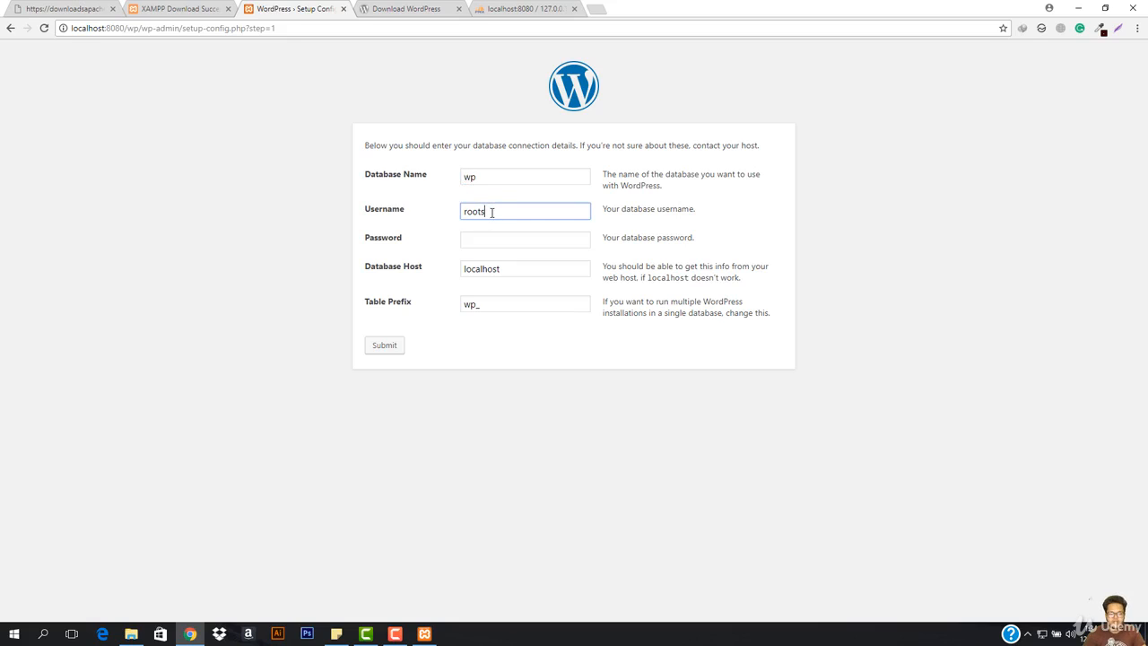
pyautogui.click(386, 344)
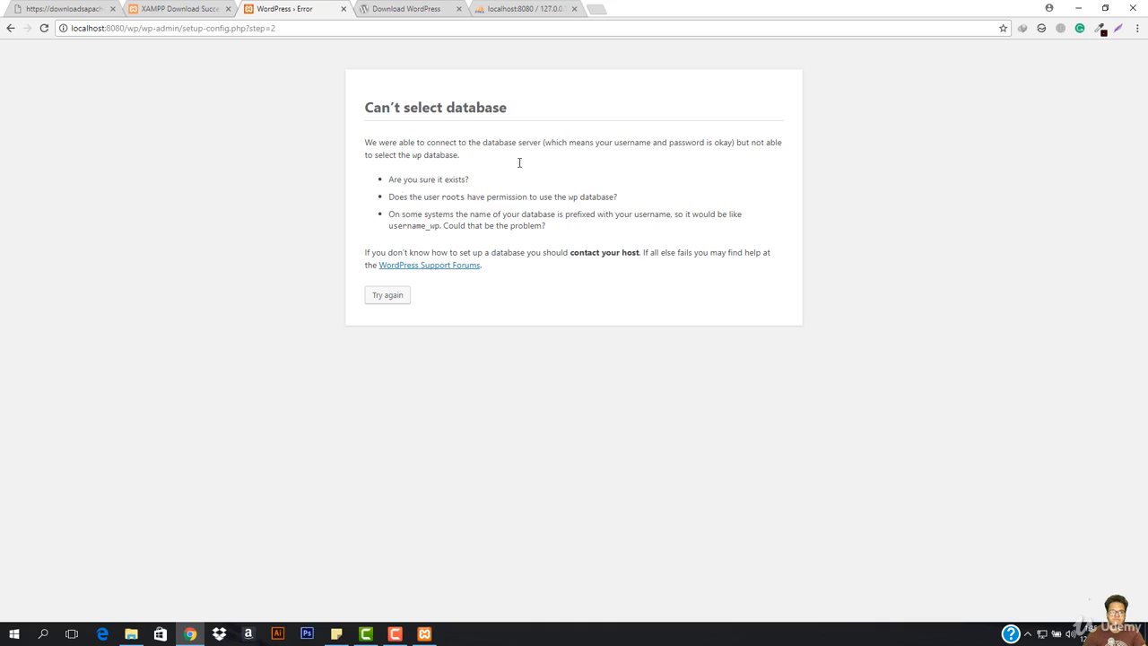
pyautogui.click(10, 28)
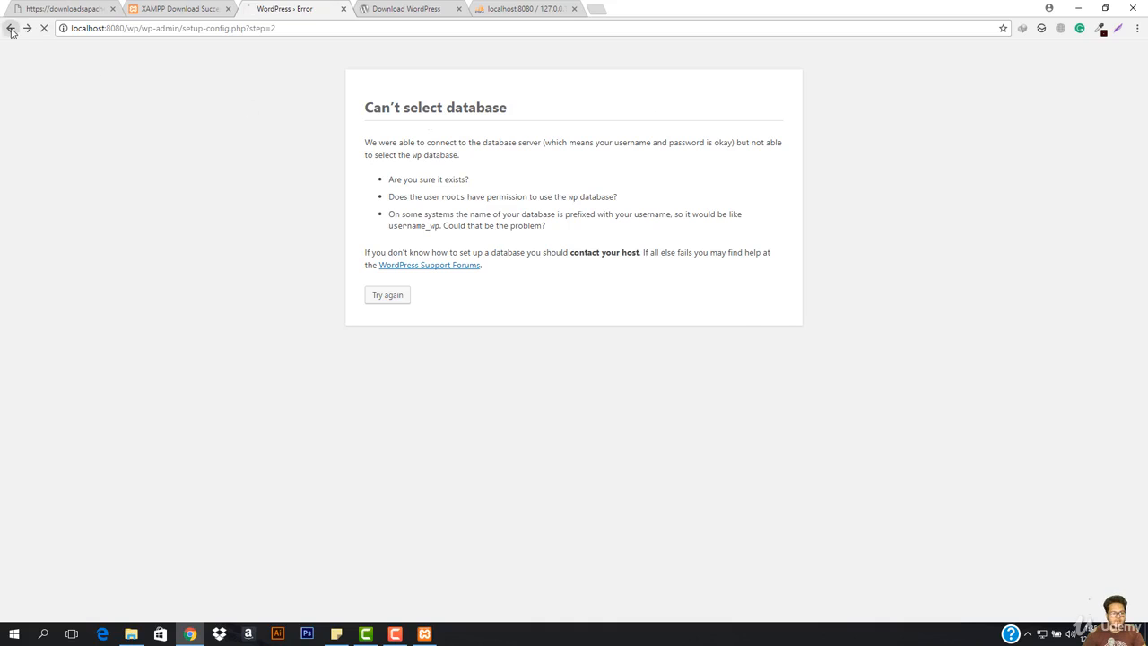
# Correct the database username to root and submit the connection details
pyautogui.click(508, 210)
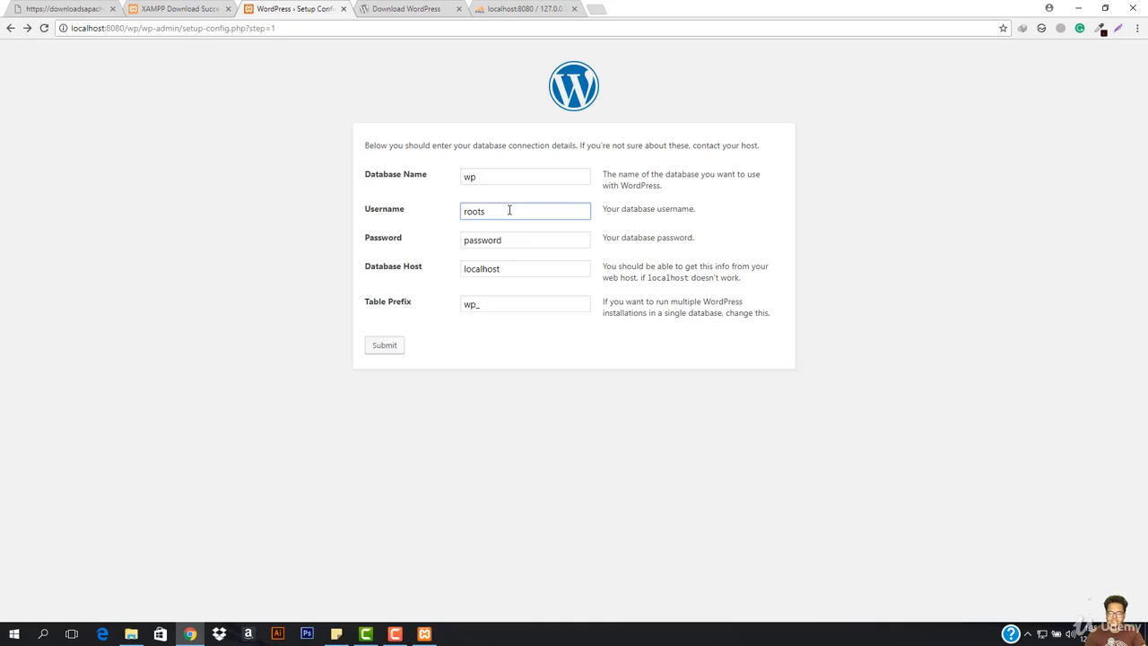
pyautogui.press('BackSpace')
pyautogui.click(659, 227)
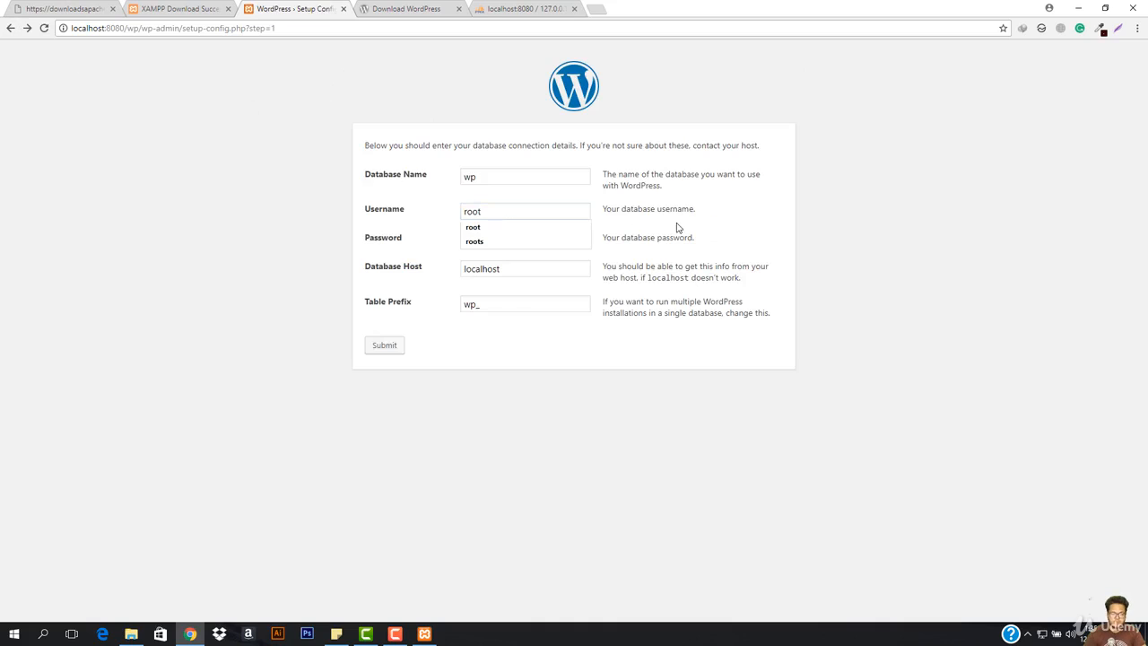
pyautogui.click(382, 345)
# Run the WordPress installation and set the site title to "How to create a WP Site"
pyautogui.moveTo(359, 147); pyautogui.dragTo(586, 147)
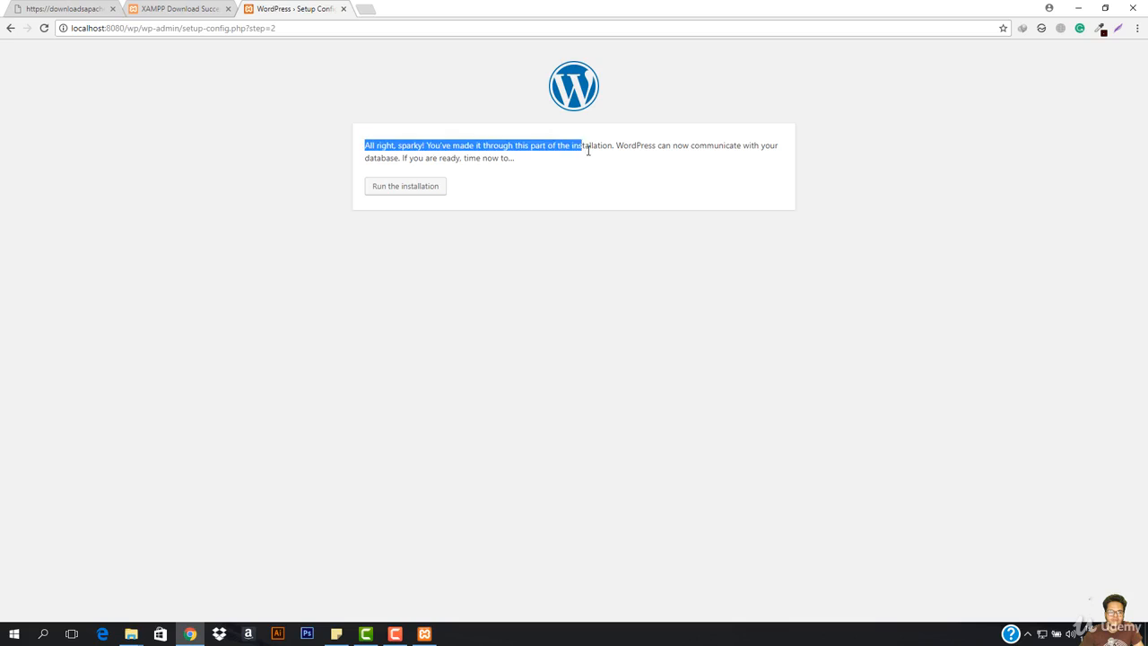
pyautogui.click(397, 154)
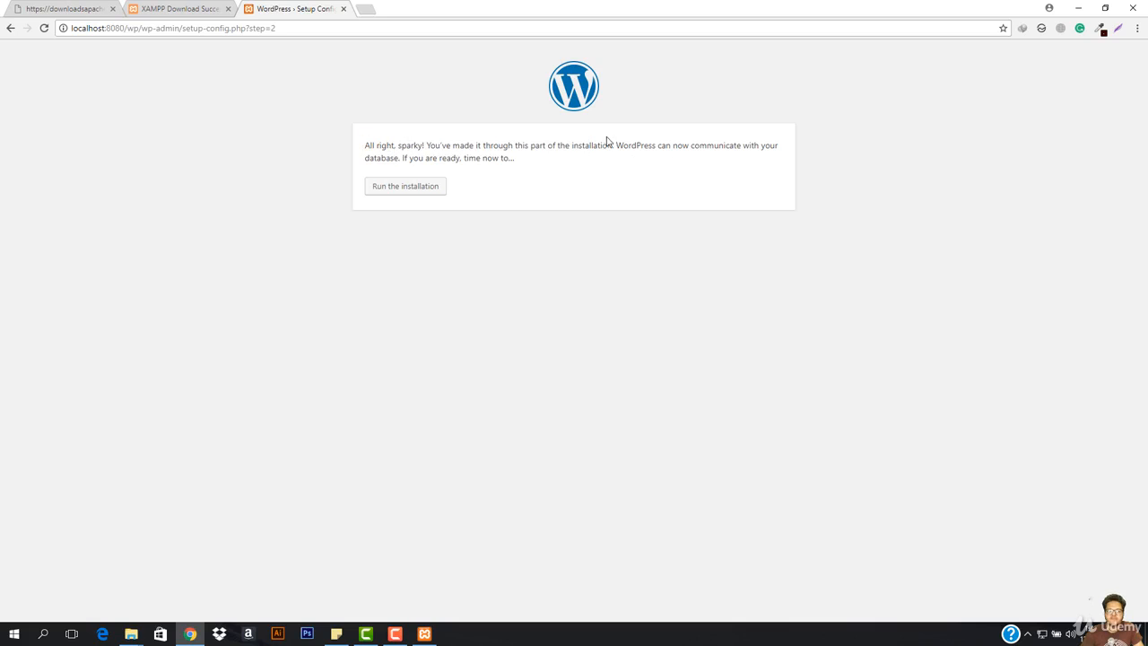
pyautogui.click(403, 195)
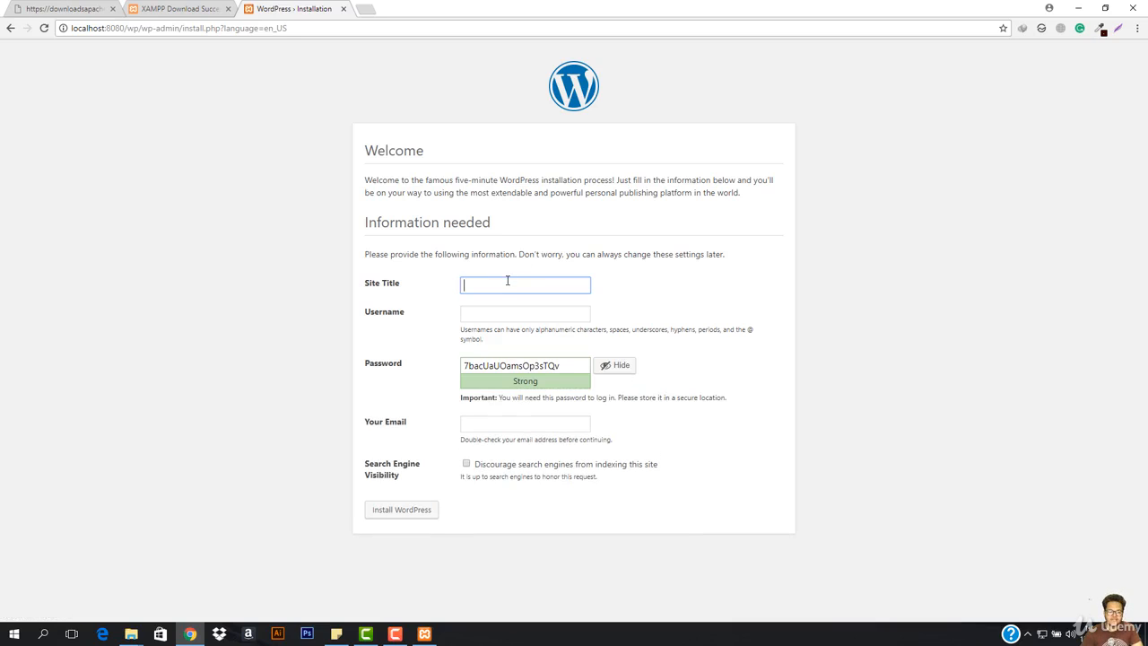
pyautogui.write('ta')
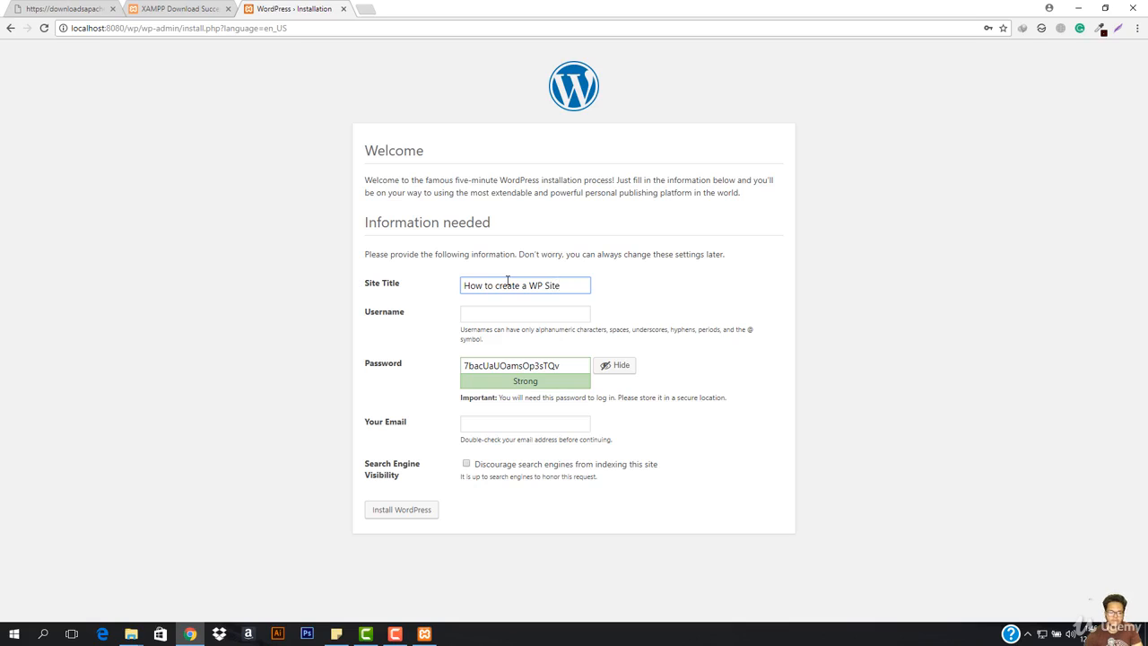
# Enter the administrator's username and replace the generated password with the chosen account password
pyautogui.click(505, 310)
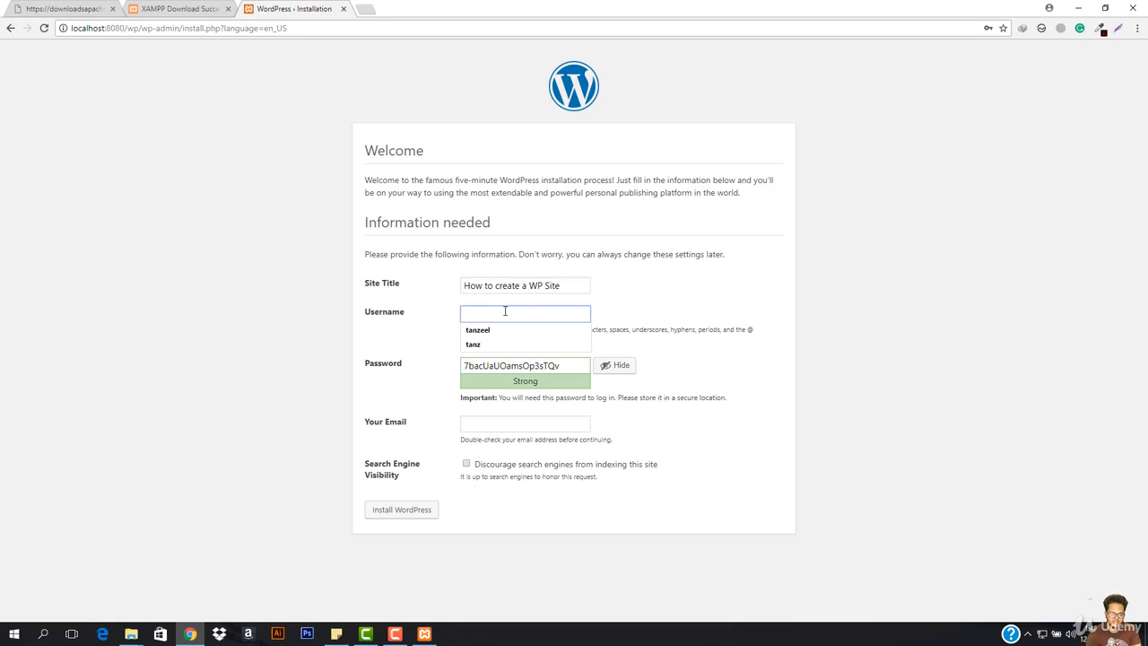
pyautogui.write('ta')
pyautogui.press('Down')
pyautogui.press('Return')
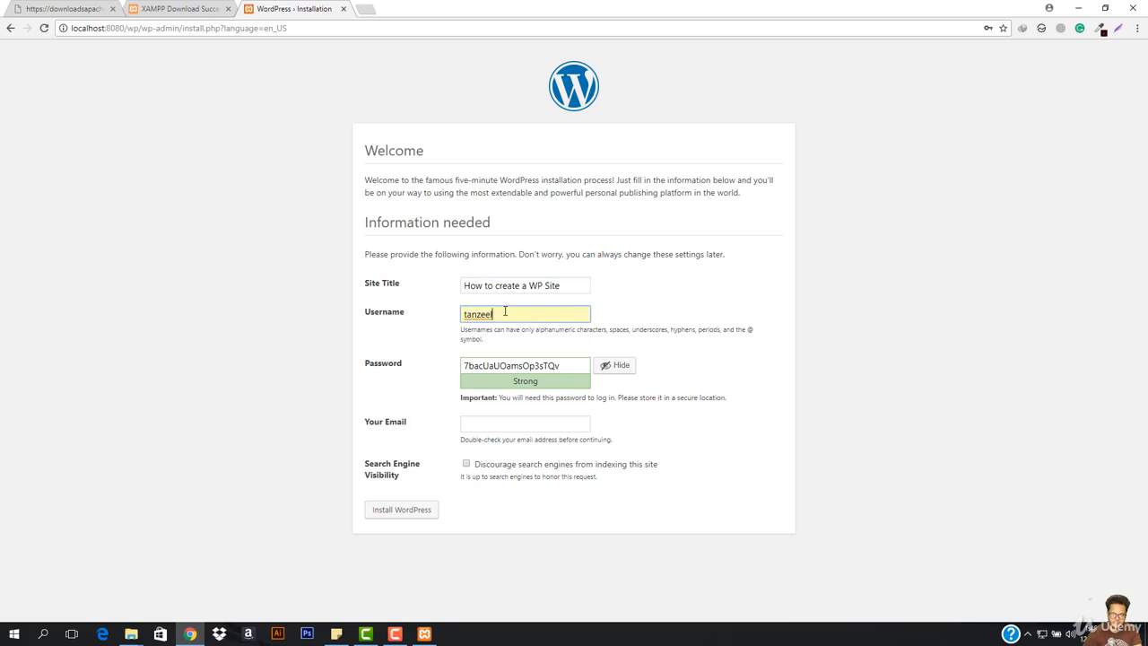
pyautogui.click(619, 365)
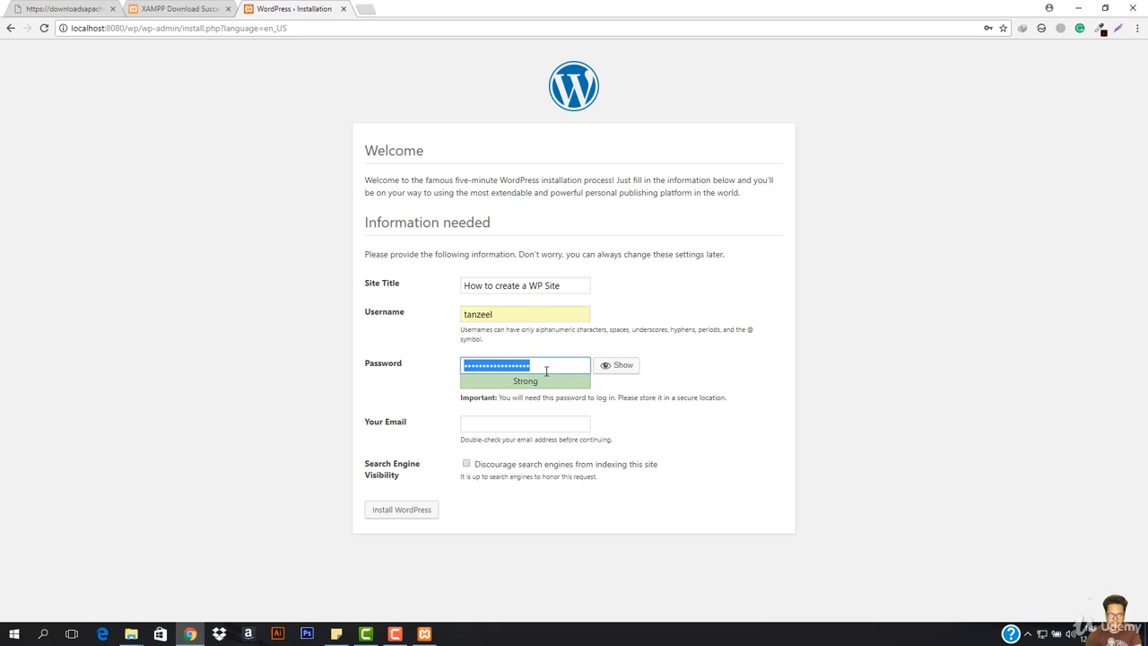
pyautogui.hotkey('ctrl', 'v')
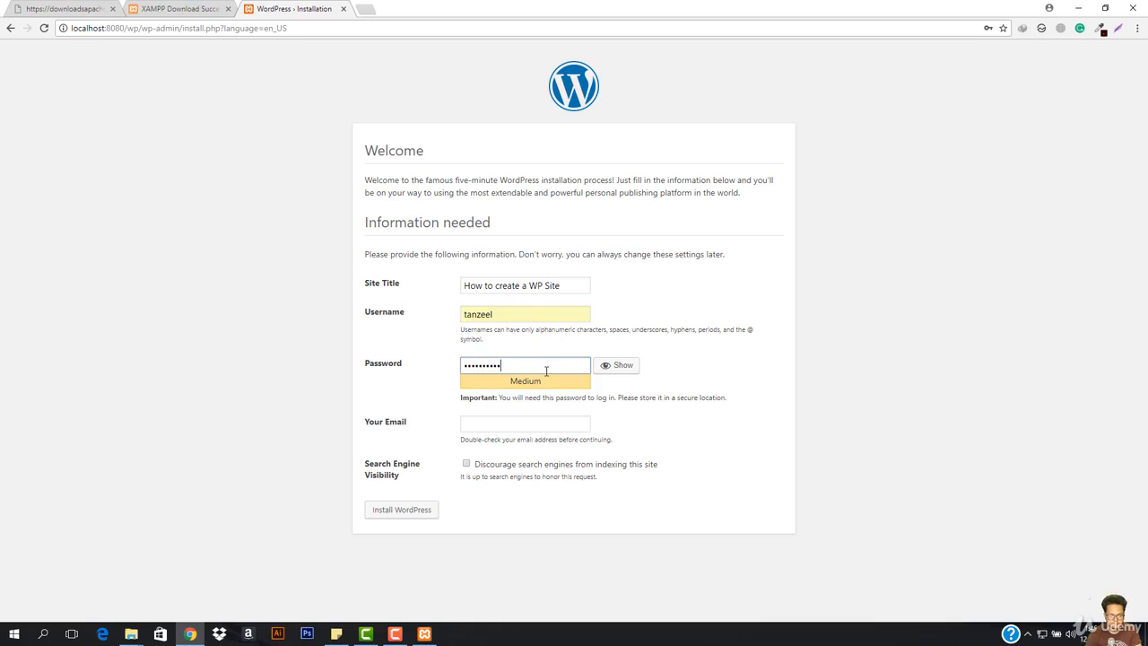
# Fill in the administrator's e-mail address and install WordPress, dismissing the browser's offer to save the password
pyautogui.click(528, 430)
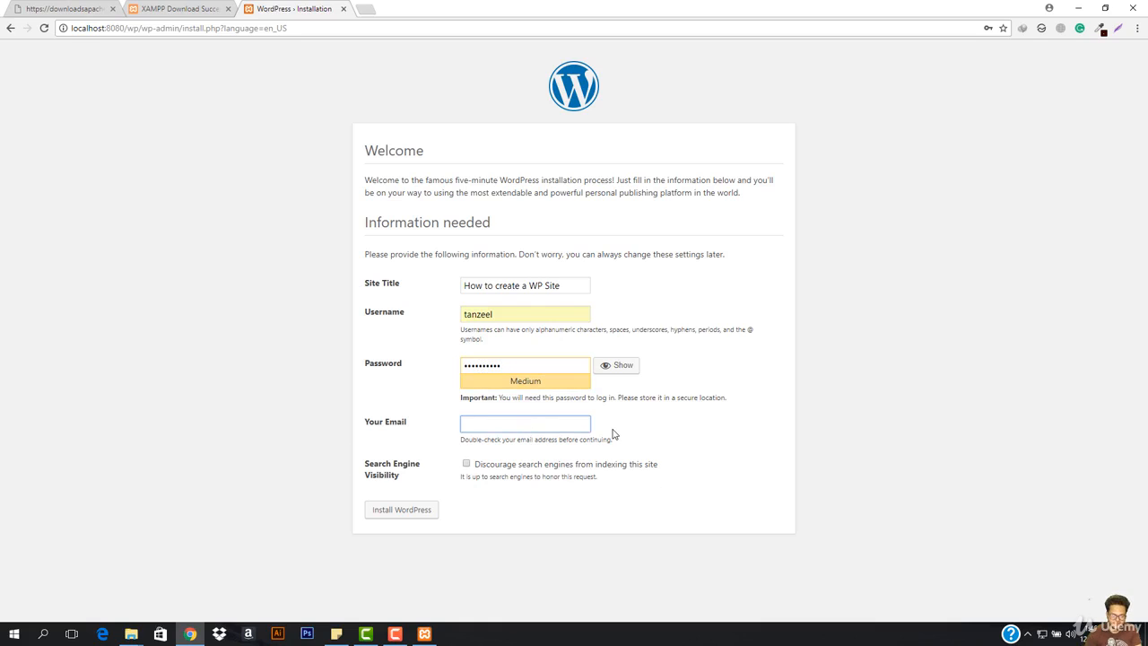
pyautogui.write('it')
pyautogui.press('Down')
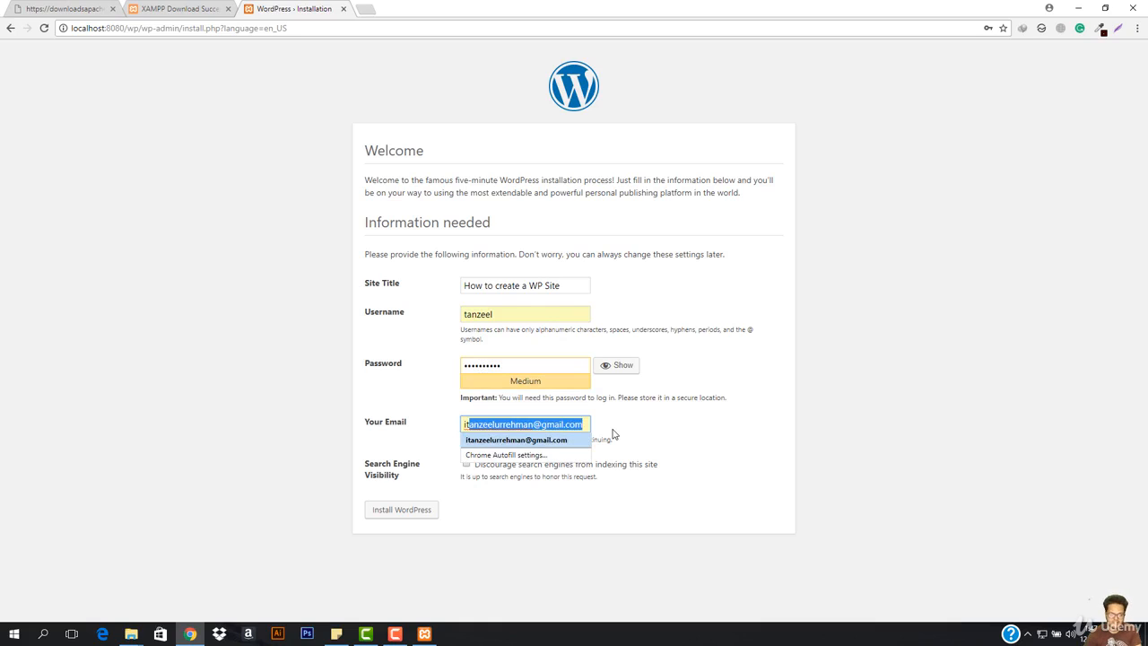
pyautogui.press('Return')
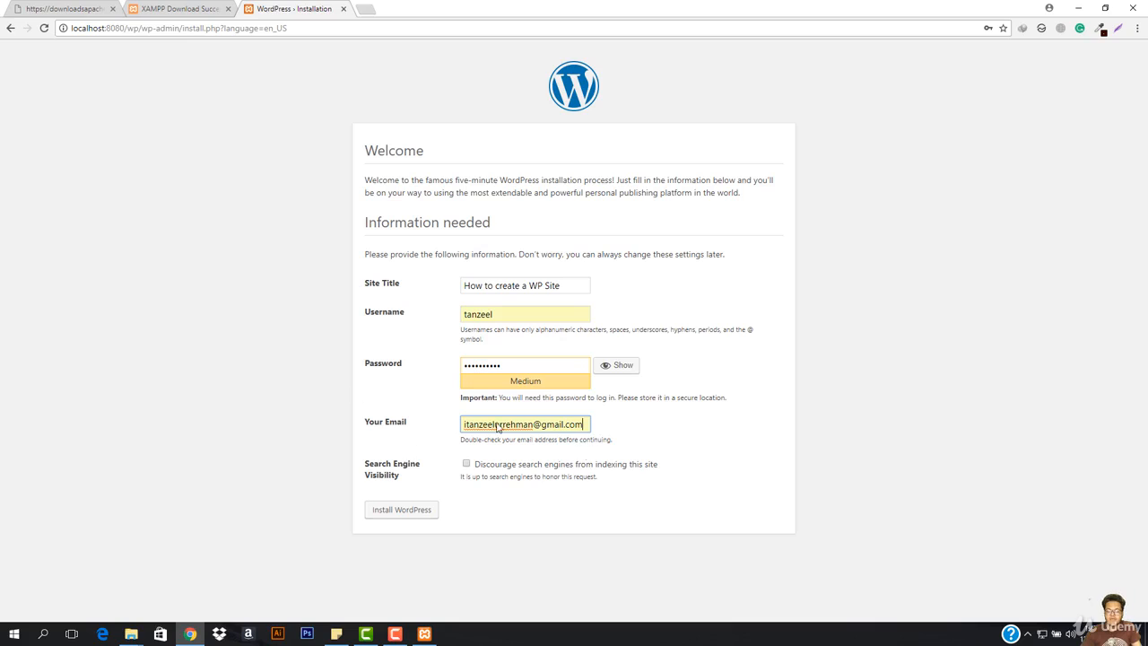
pyautogui.click(378, 511)
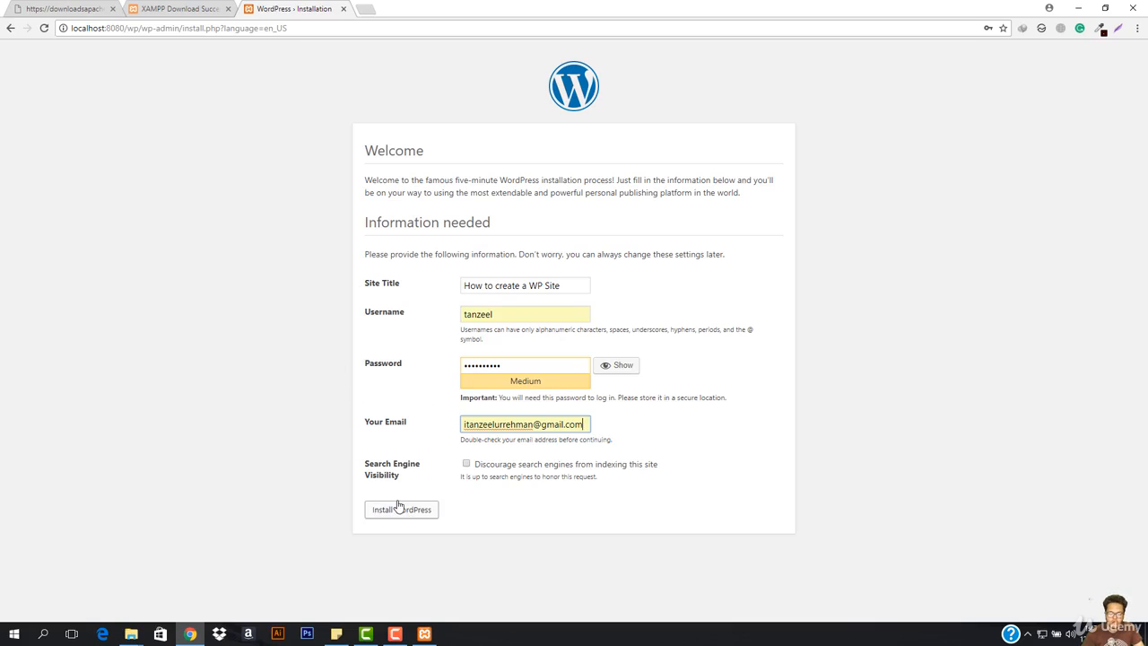
pyautogui.click(398, 507)
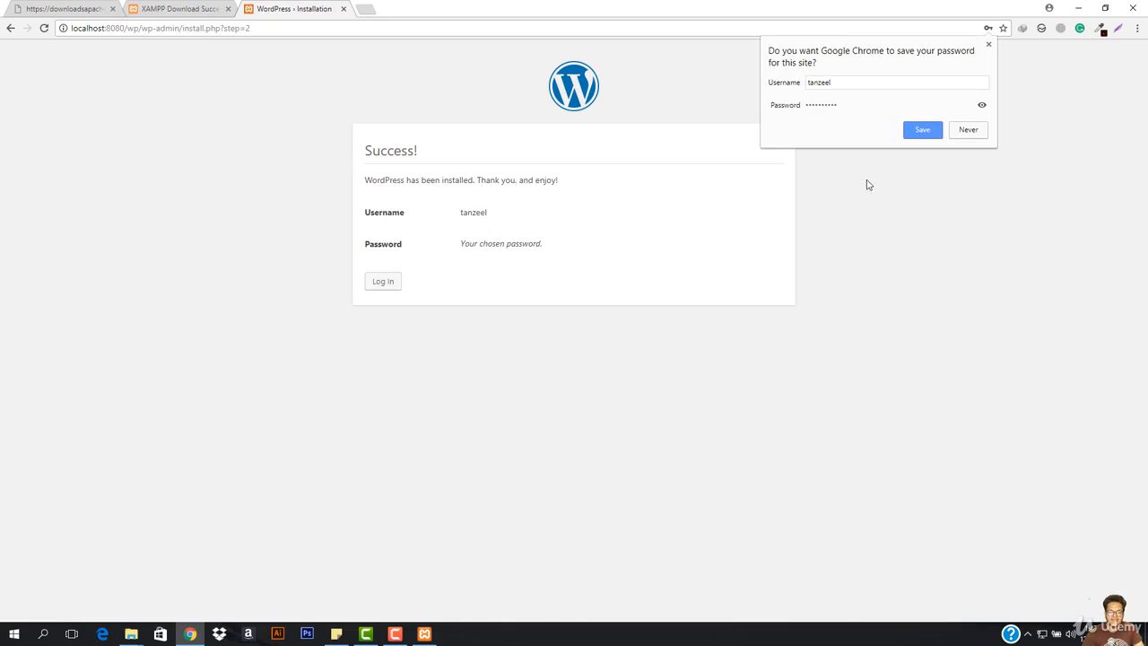
pyautogui.click(990, 45)
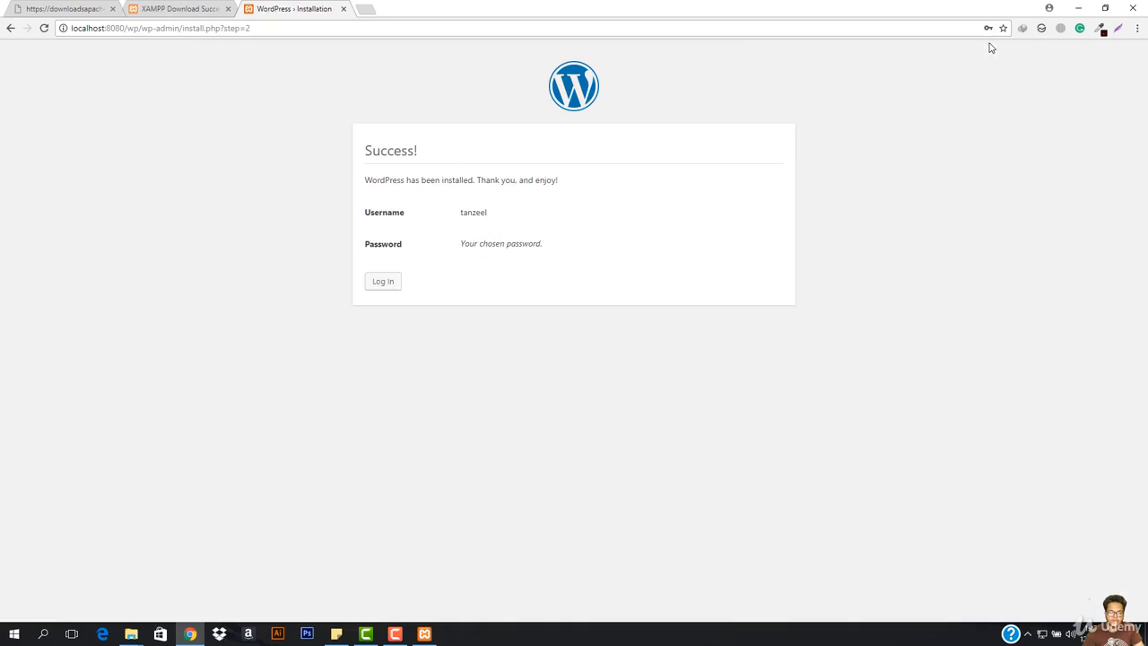
# Log in to the new WordPress site with the administrator's username and password, dismissing the browser's offer to save the password
pyautogui.click(381, 283)
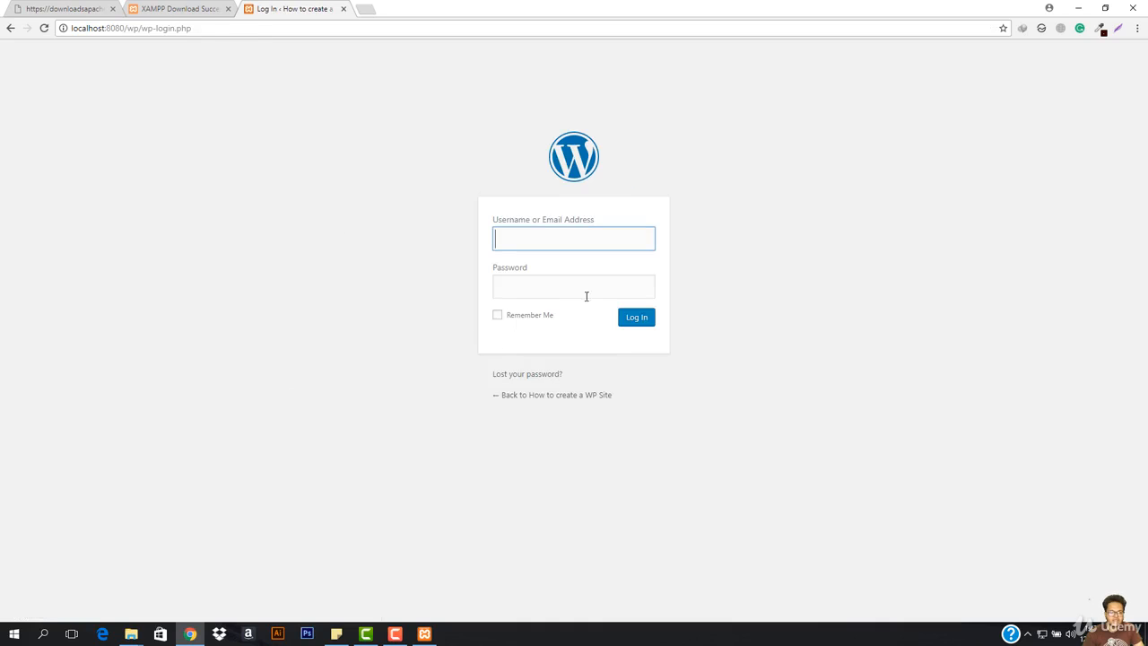
pyautogui.write('tanzeel')
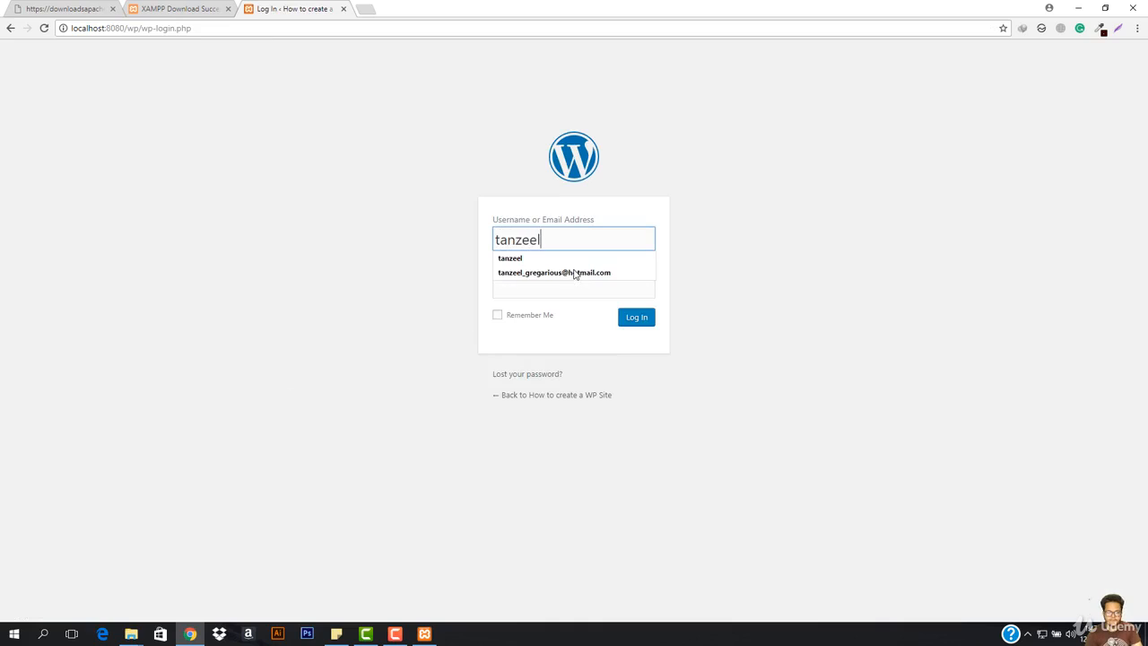
pyautogui.press('Tab')
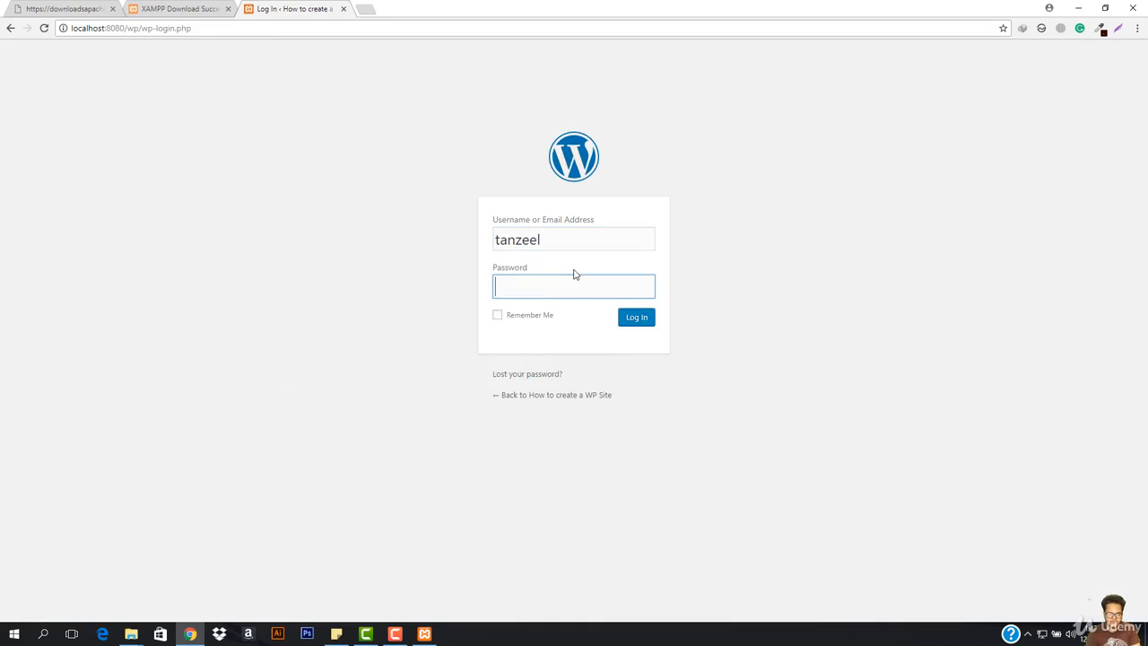
pyautogui.write('**********')
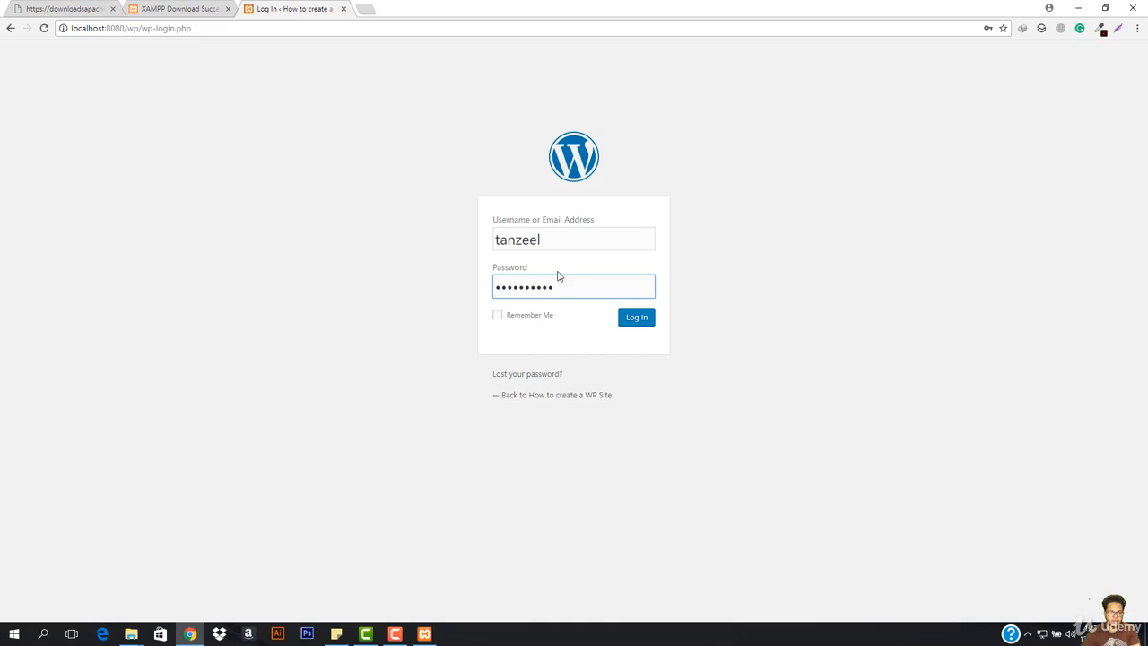
pyautogui.click(633, 317)
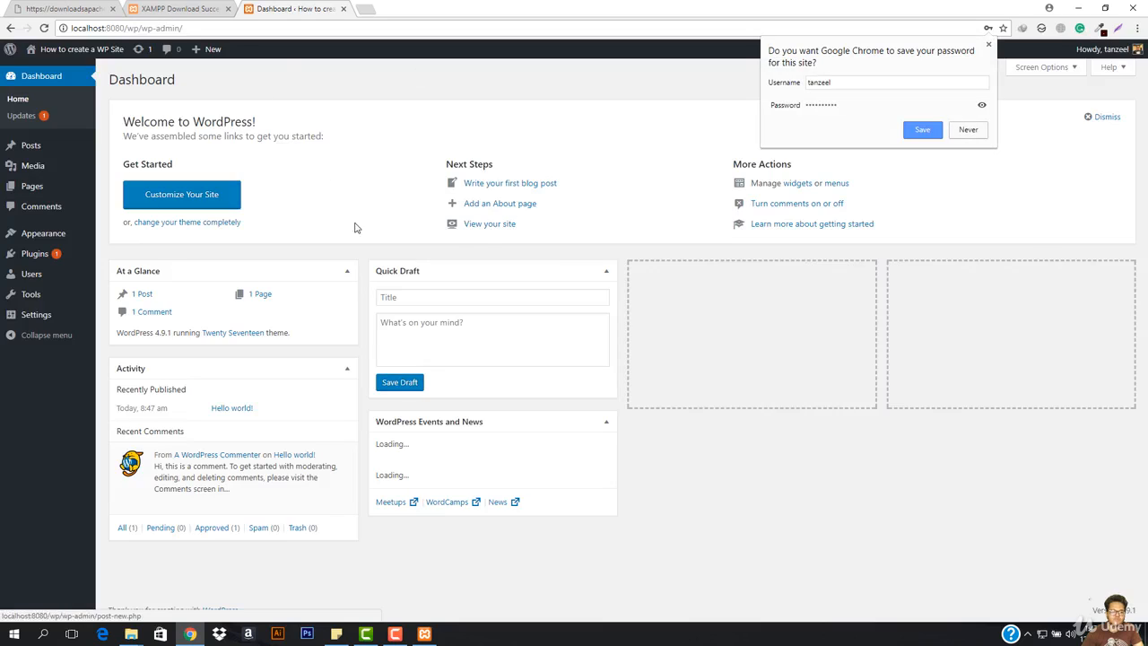
pyautogui.click(988, 44)
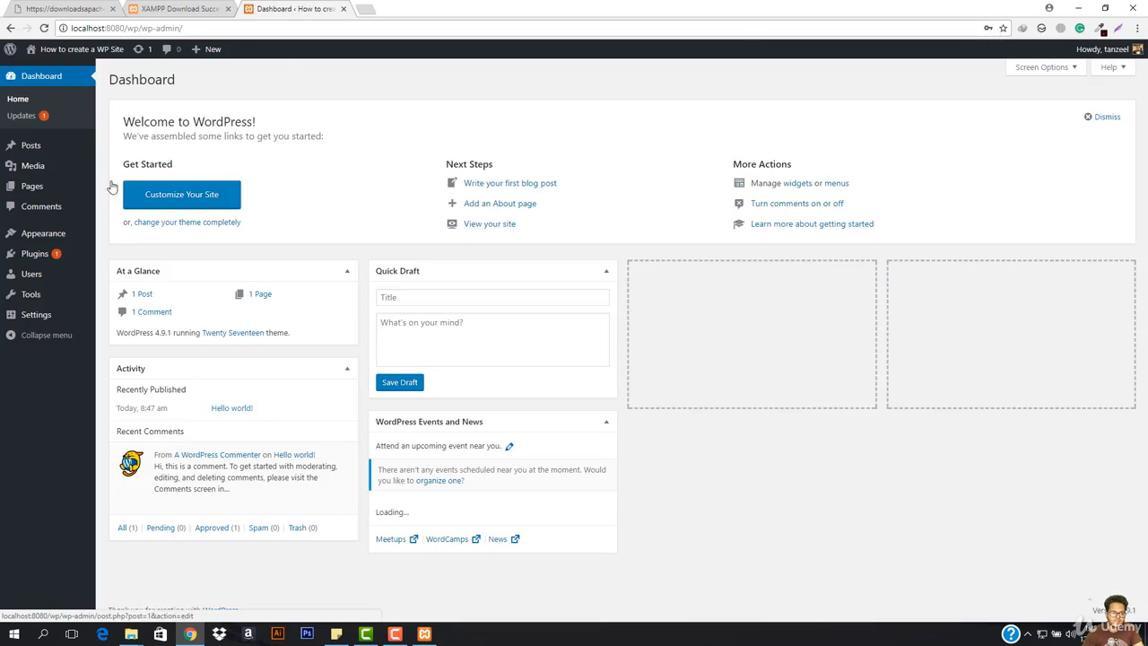
# Open the public site from the dashboard in a new browser tab and switch to it
pyautogui.rightClick(56, 70)
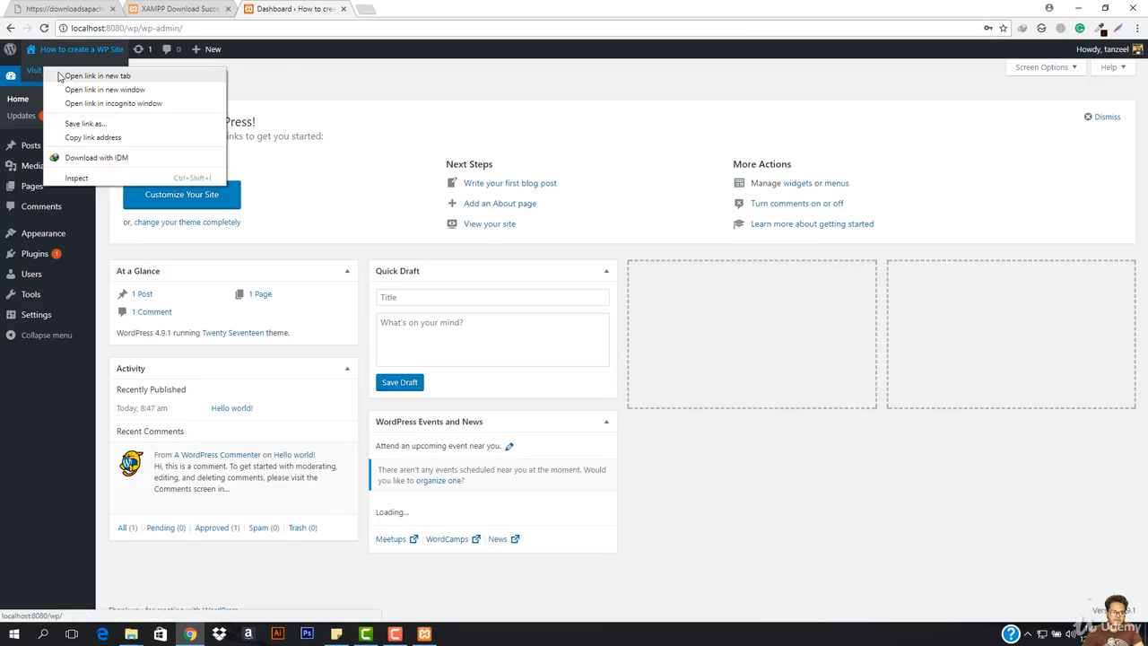
pyautogui.click(78, 79)
pyautogui.click(433, 8)
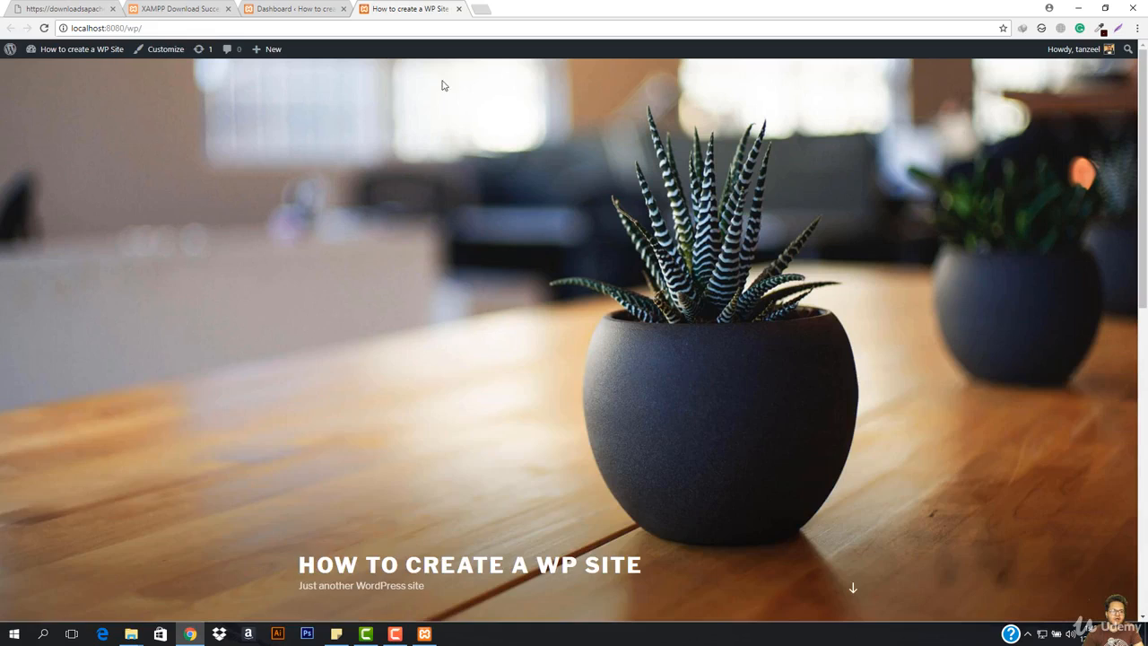
# Examine the homepage's tagline, sample post, sidebar widgets and footer
pyautogui.scroll(-5, 438, 362)
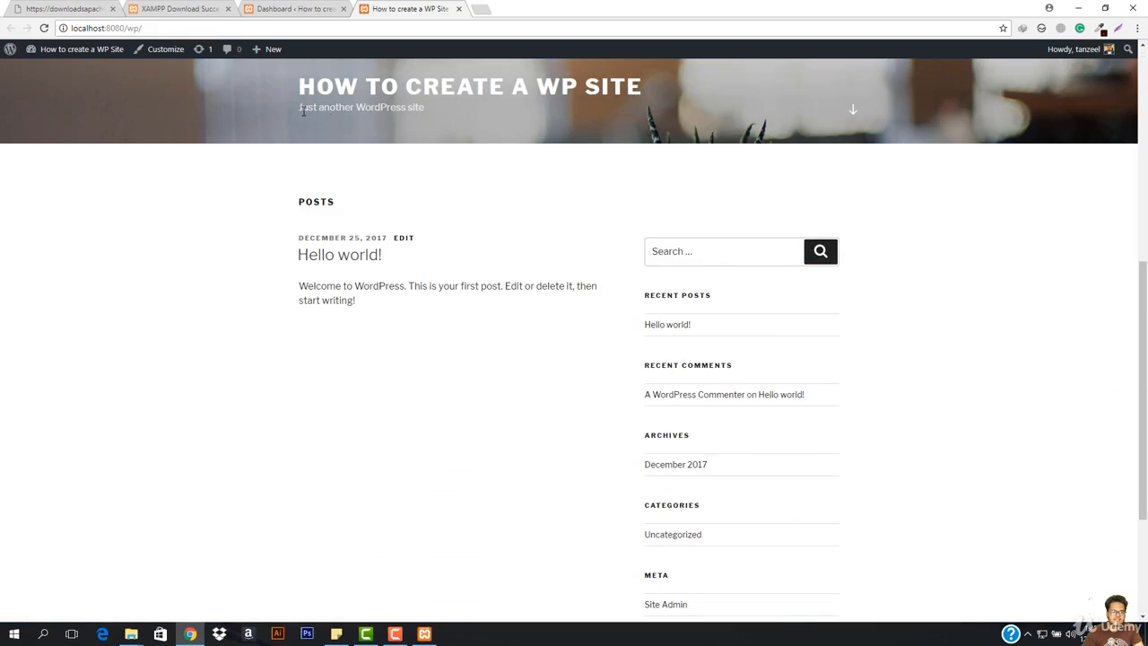
pyautogui.moveTo(301, 108); pyautogui.dragTo(464, 112)
pyautogui.click(463, 111)
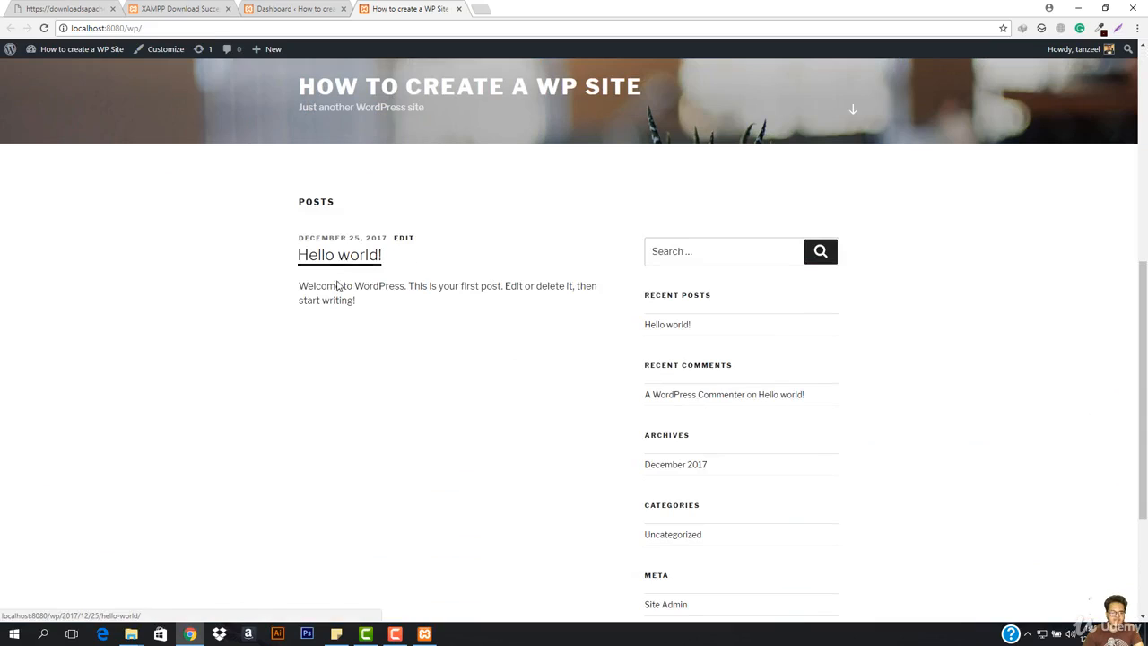
pyautogui.moveTo(288, 294); pyautogui.dragTo(525, 300)
pyautogui.click(515, 304)
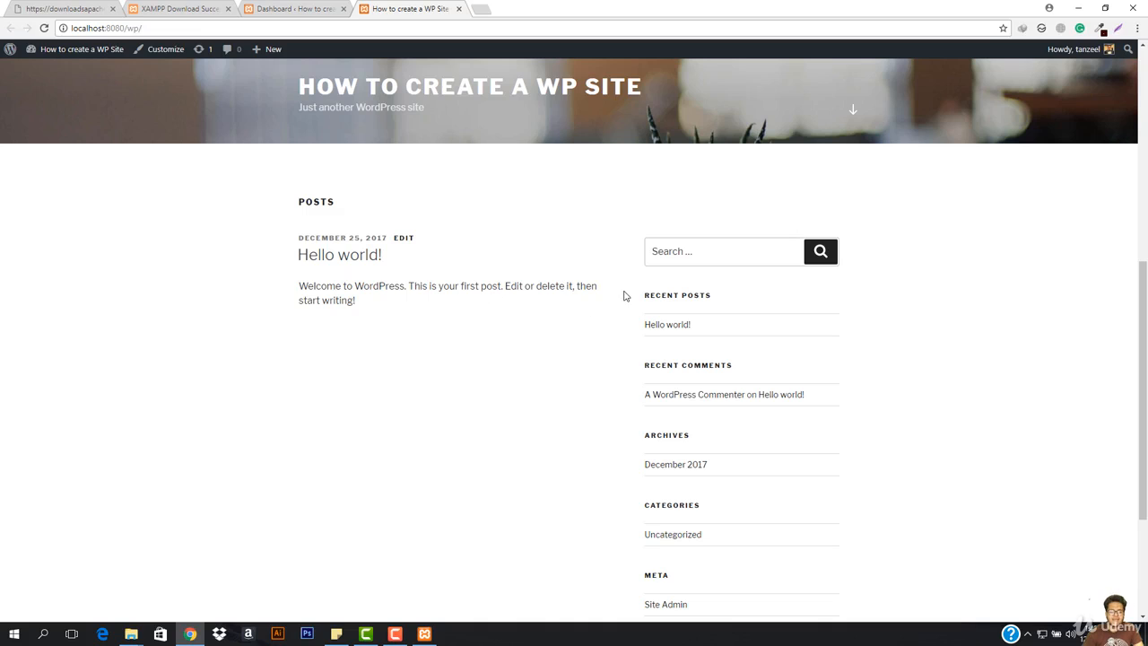
pyautogui.scroll(-3, 425, 420)
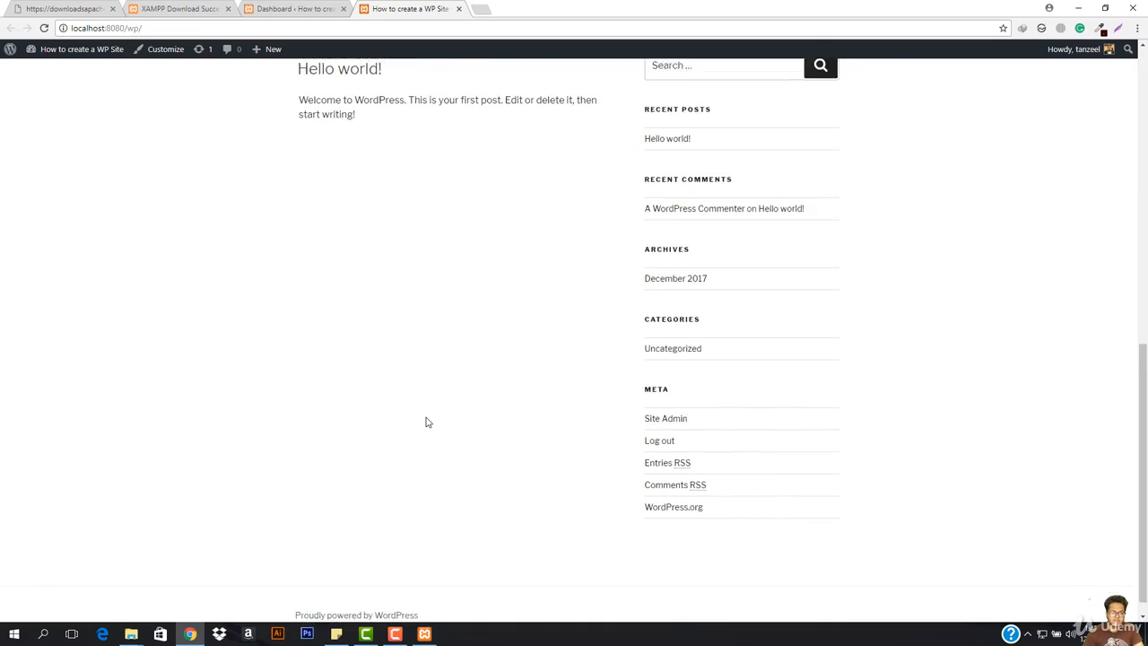
pyautogui.scroll(10, 425, 422)
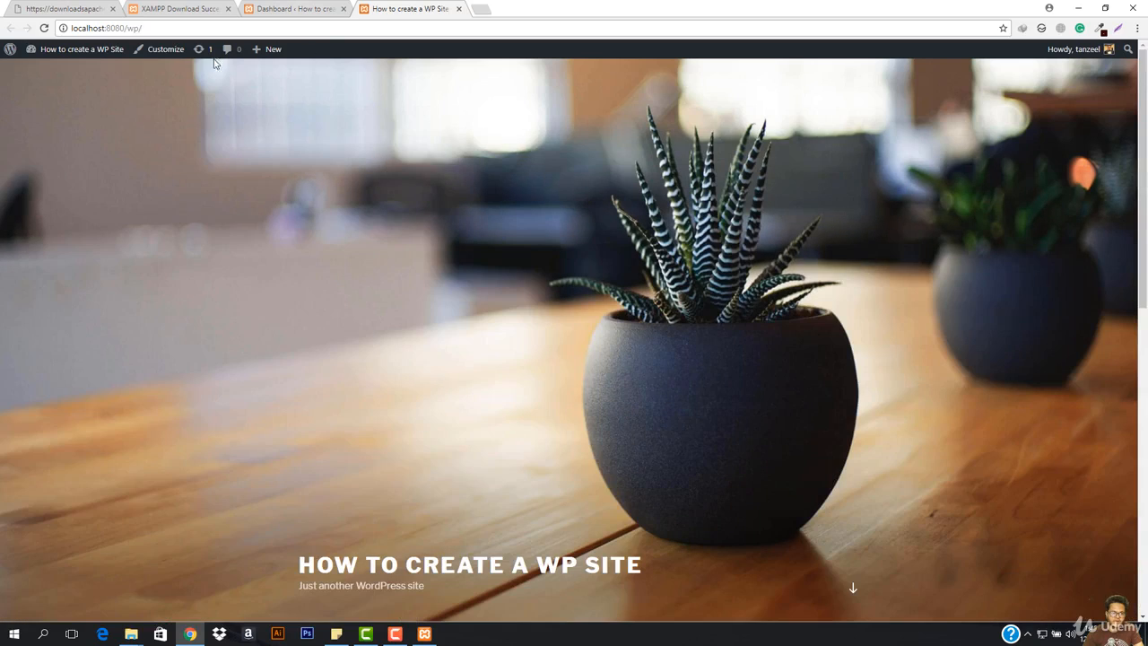
pyautogui.scroll(-8, 281, 272)
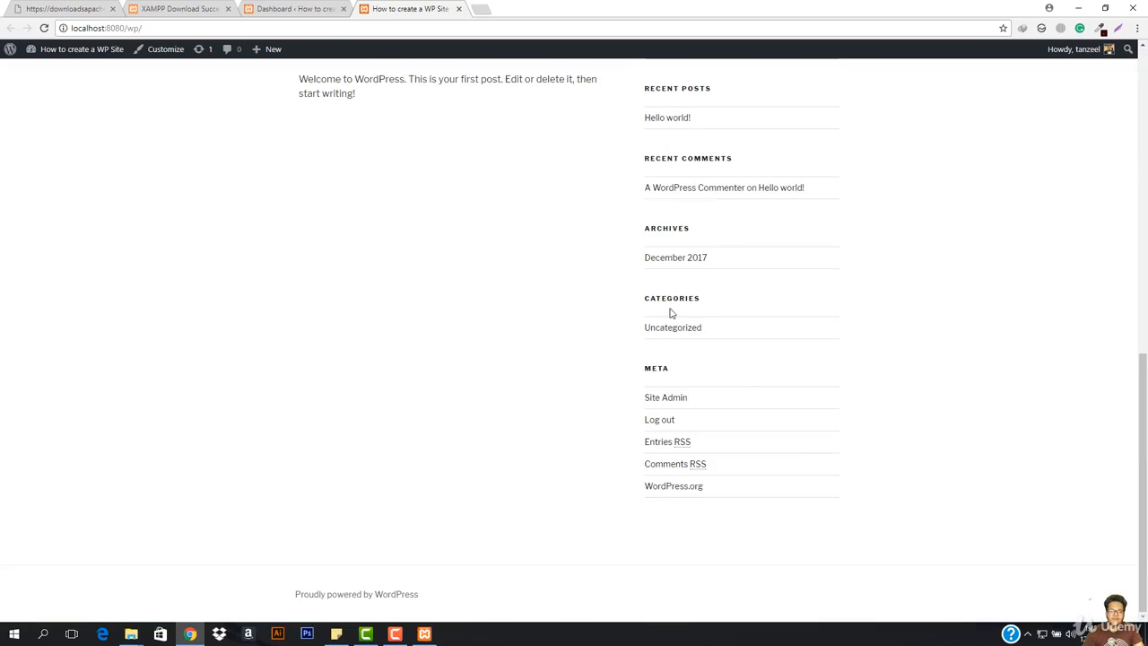
pyautogui.scroll(4, 671, 313)
pyautogui.scroll(4, 659, 314)
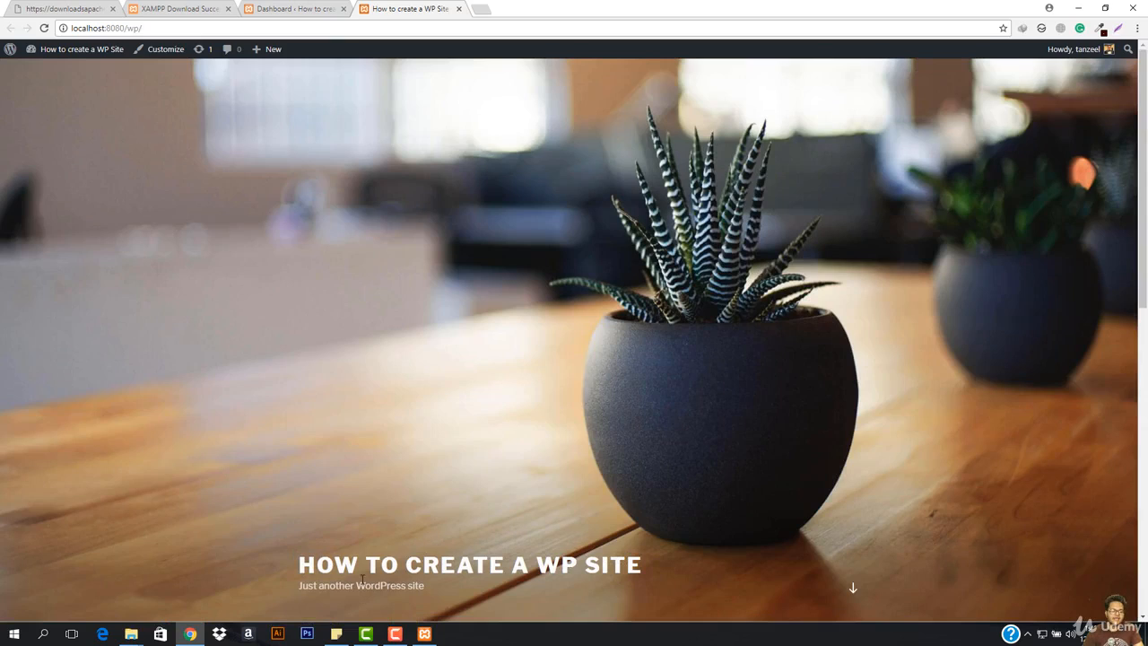
pyautogui.moveTo(53, 50)
pyautogui.click(478, 11)
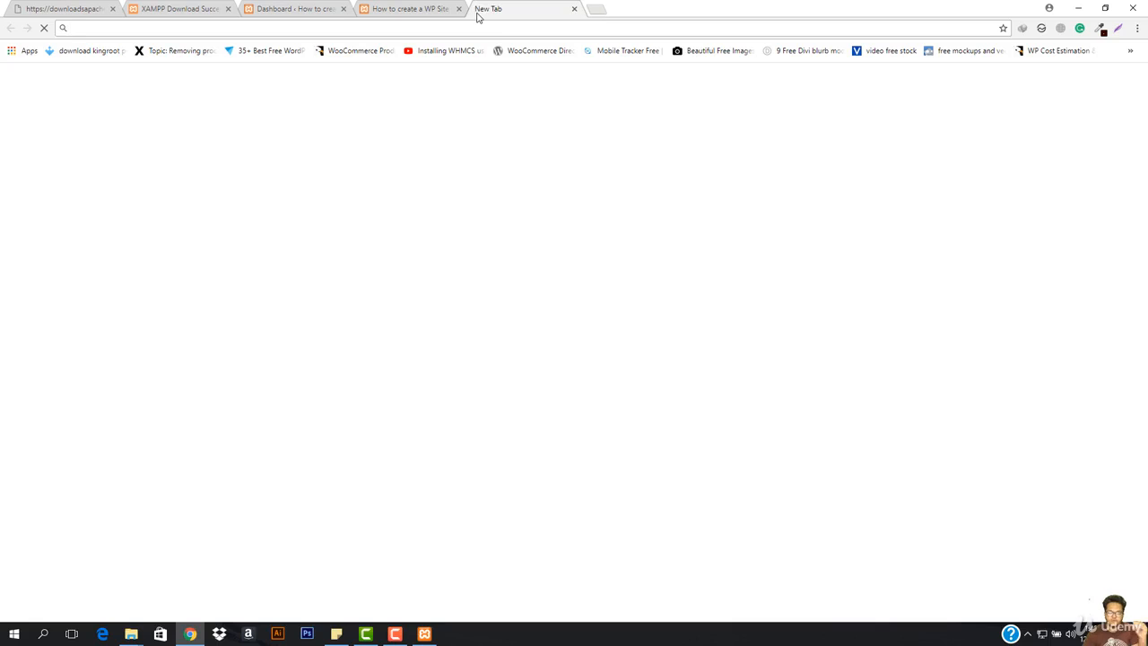
pyautogui.click(405, 9)
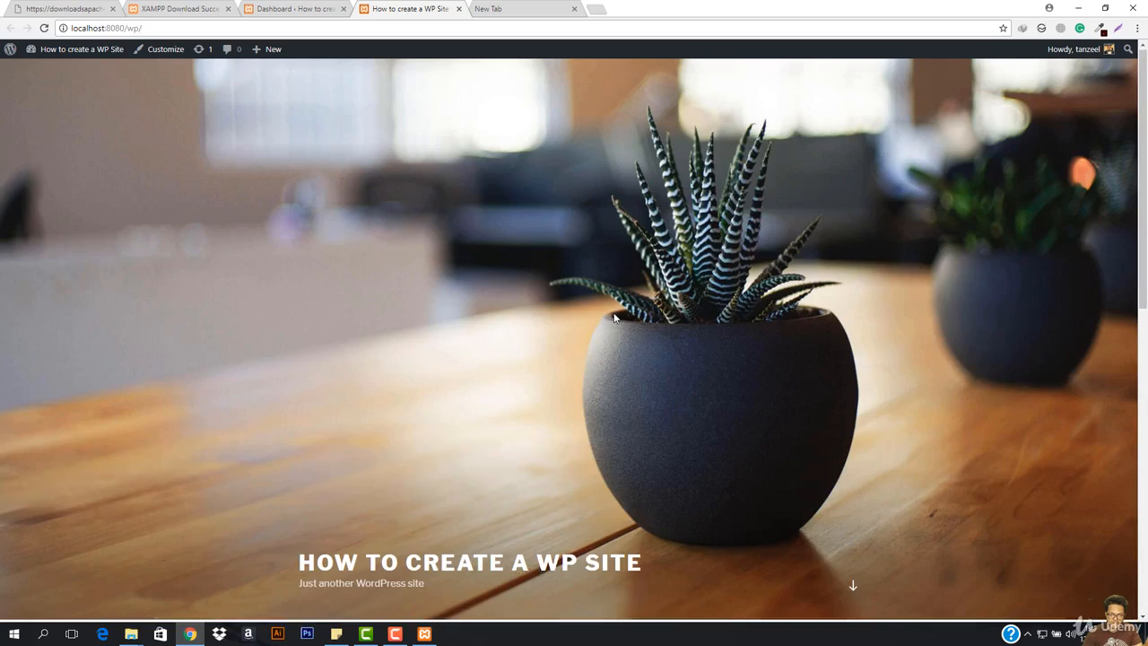
pyautogui.scroll(-10, 581, 258)
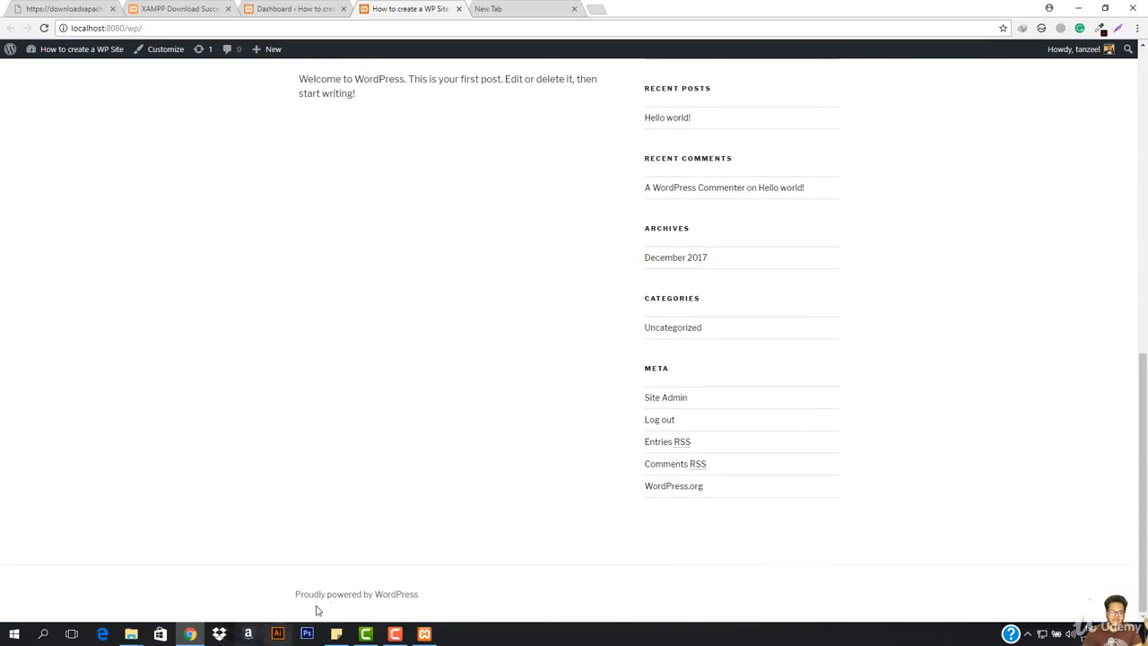
pyautogui.scroll(5, 530, 404)
pyautogui.scroll(3, 530, 405)
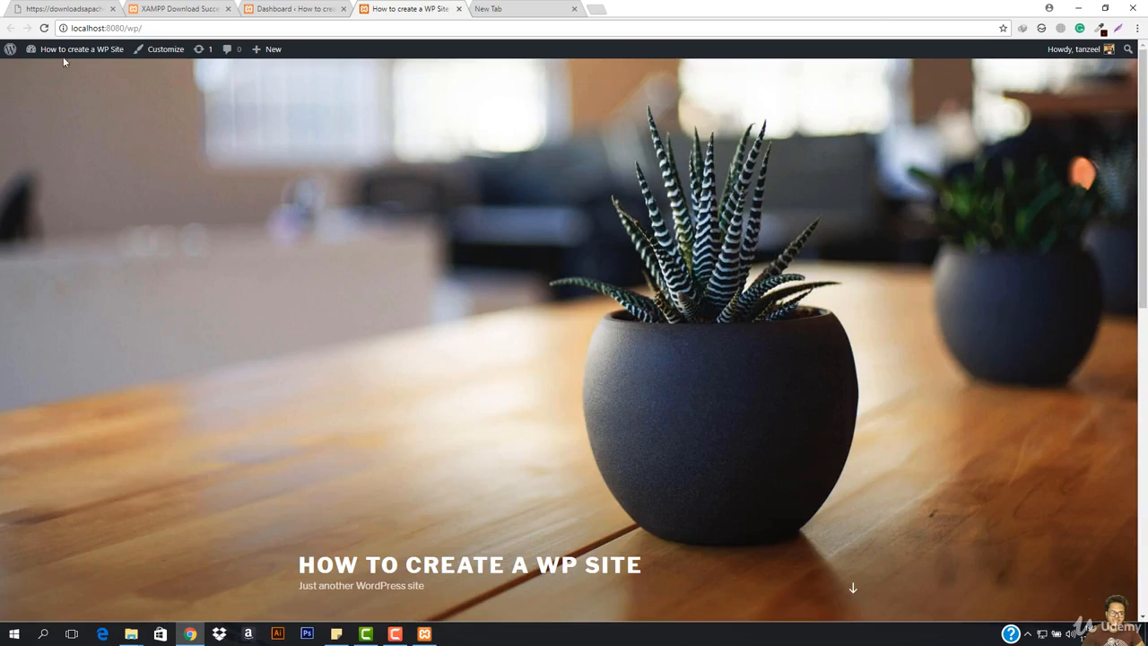
pyautogui.click(518, 8)
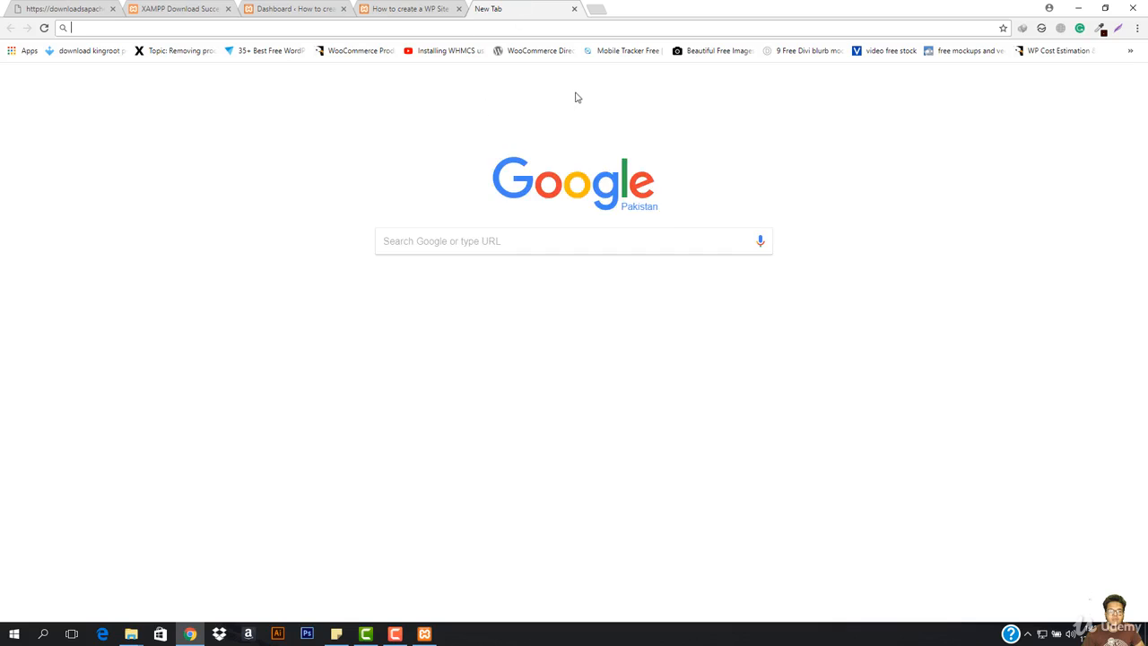
pyautogui.click(574, 8)
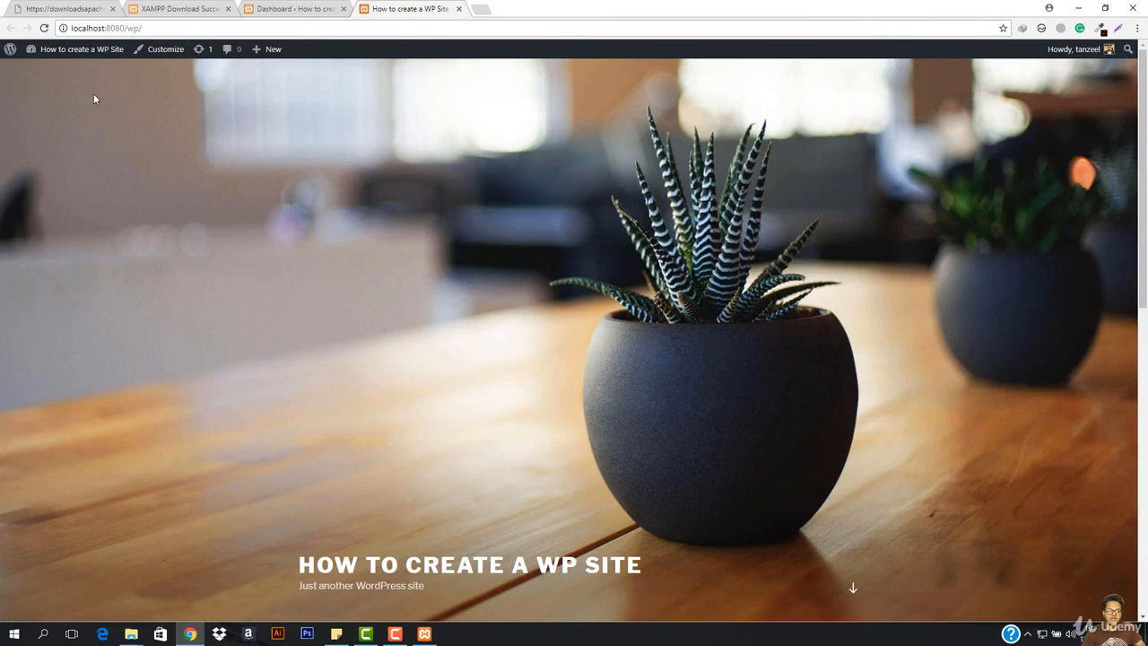
# Go from the public site back to the WordPress dashboard in the same browser tab
pyautogui.moveTo(84, 51)
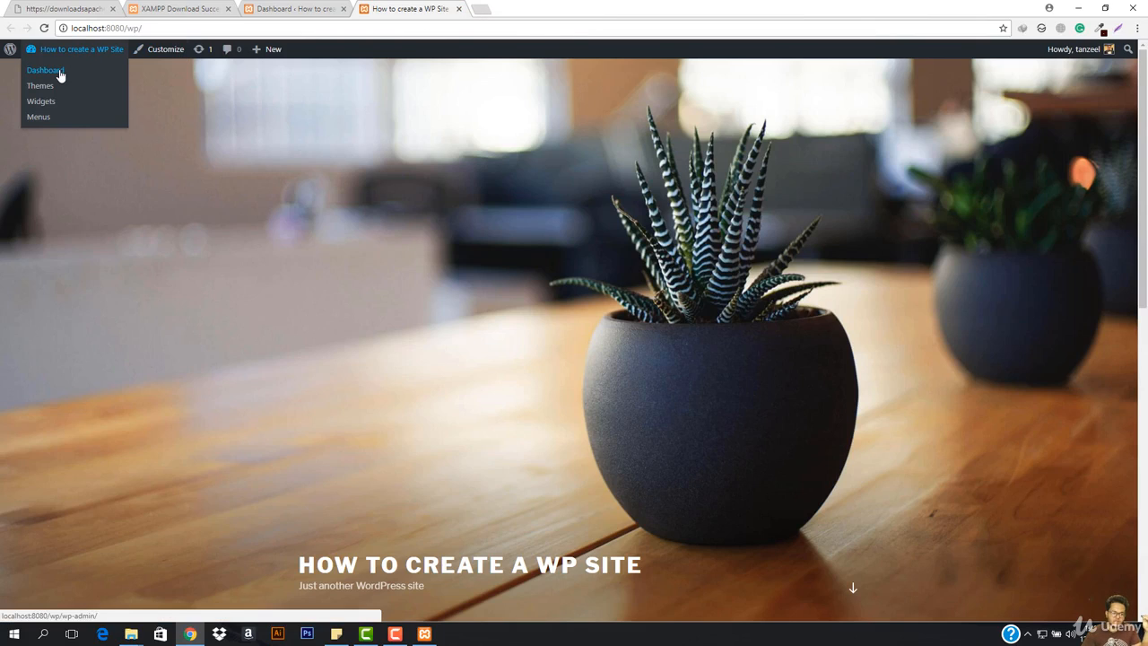
pyautogui.click(60, 71)
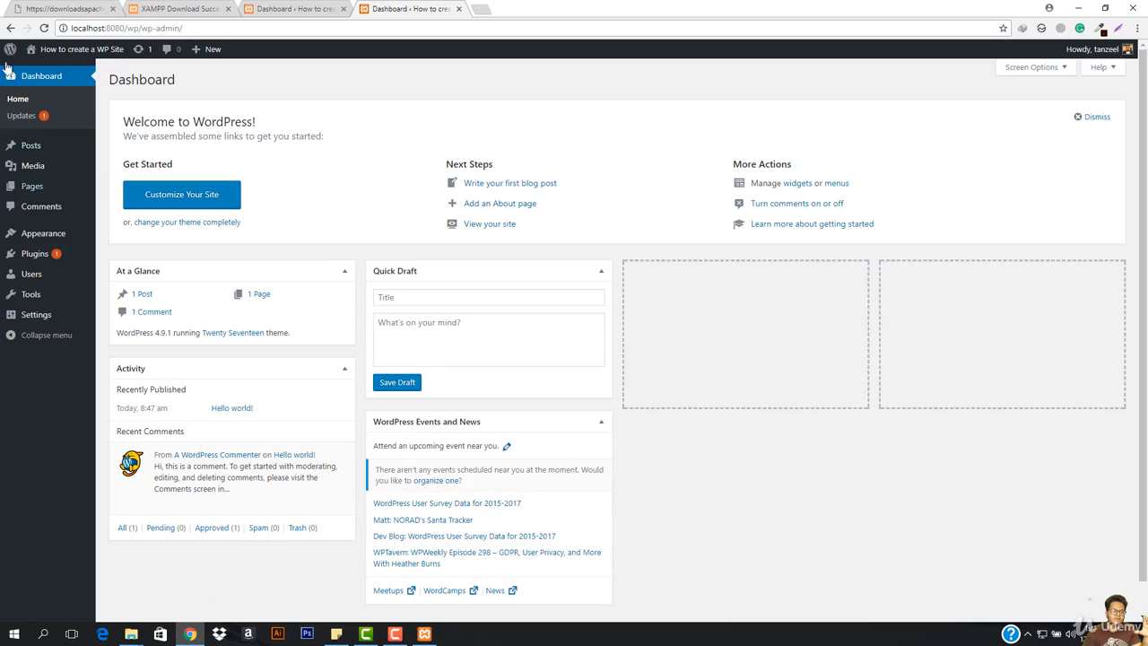